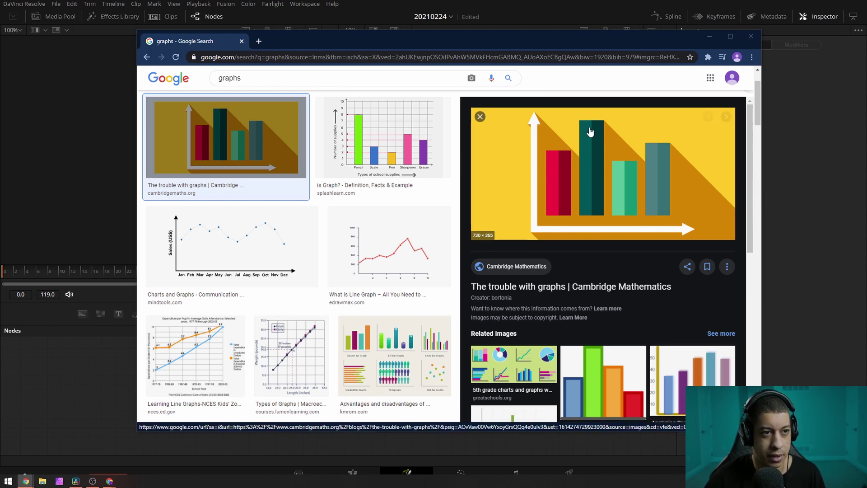
{"action": "left_click_drag", "start_coordinate": [494, 43], "coordinate": [689, 56]}
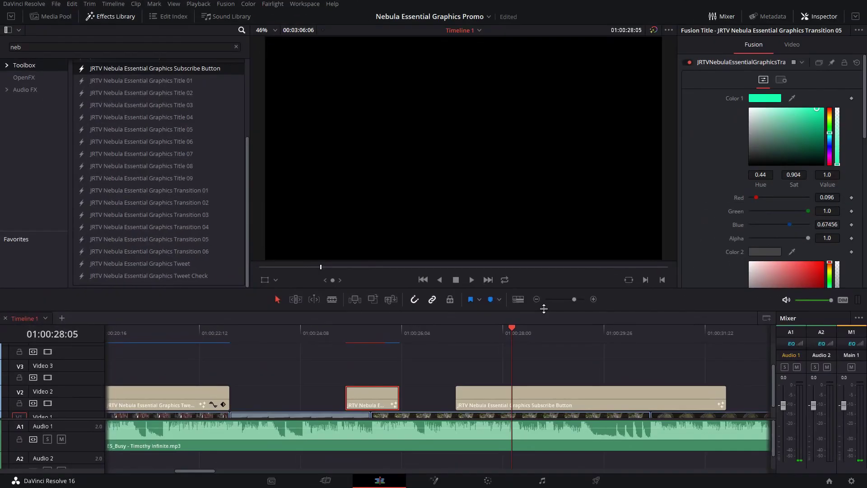
Step: Shorten the Subscribe Button title clip on Video 2 by trimming its end, and move the playhead back along the timeline
{"action": "left_click_drag", "start_coordinate": [475, 350], "coordinate": [619, 351]}
{"action": "left_click_drag", "start_coordinate": [725, 398], "coordinate": [618, 397]}
{"action": "left_click_drag", "start_coordinate": [549, 333], "coordinate": [516, 333]}
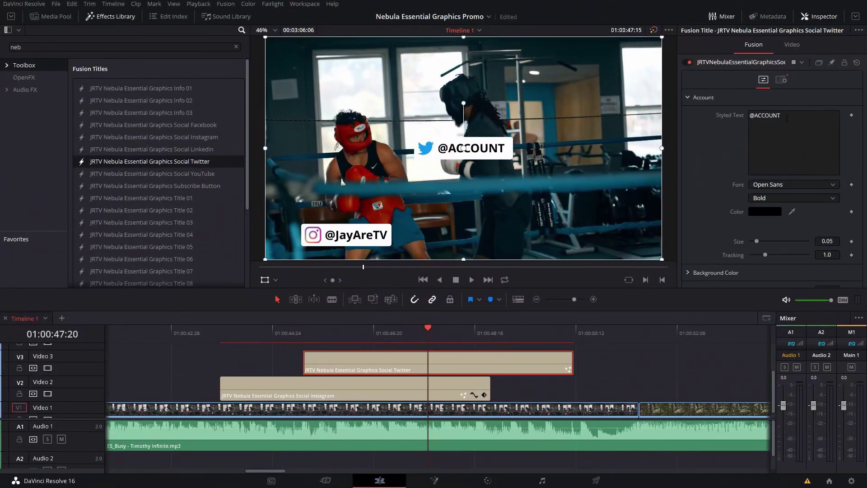
{"action": "type", "text": "@JayAreTV"}
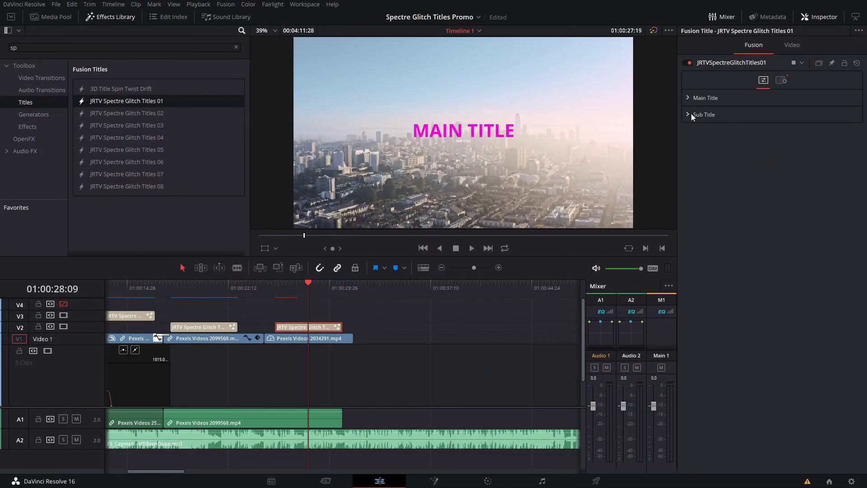
{"action": "left_click", "coordinate": [691, 113]}
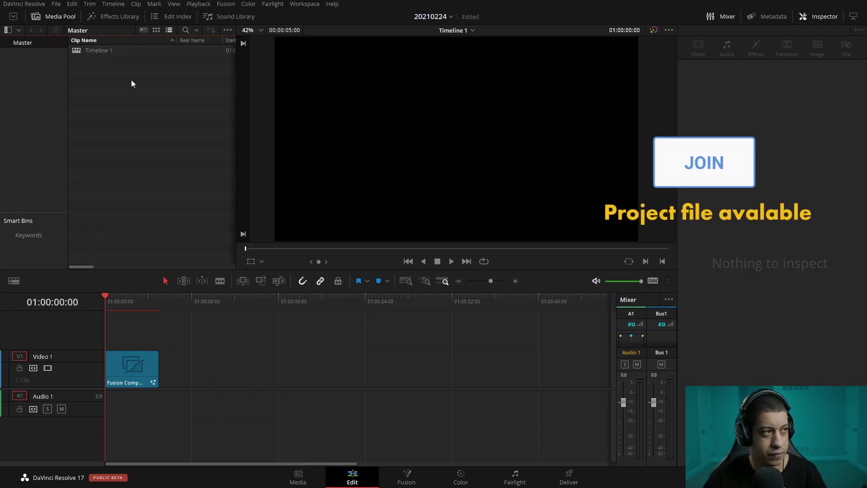
Step: Delete Timeline 1 from the Master bin and confirm its removal
{"action": "left_click", "coordinate": [96, 55]}
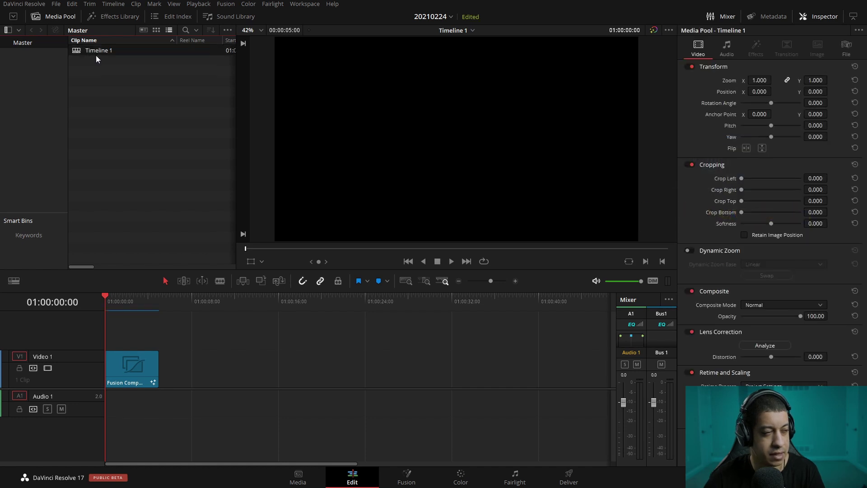
{"action": "key", "text": "Delete"}
{"action": "key", "text": "Return"}
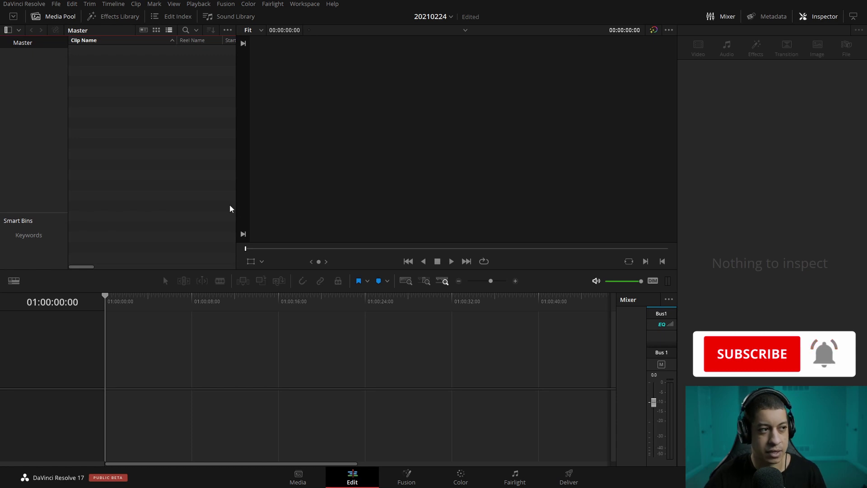
{"action": "right_click", "coordinate": [196, 192]}
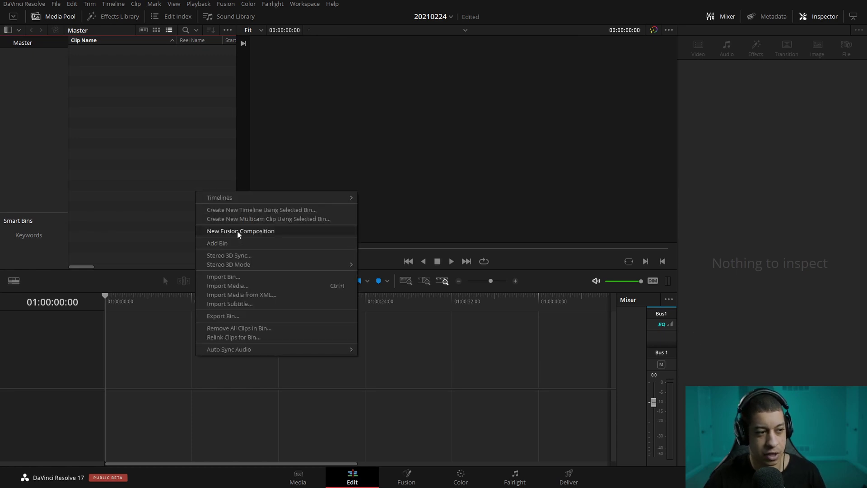
{"action": "left_click", "coordinate": [361, 382]}
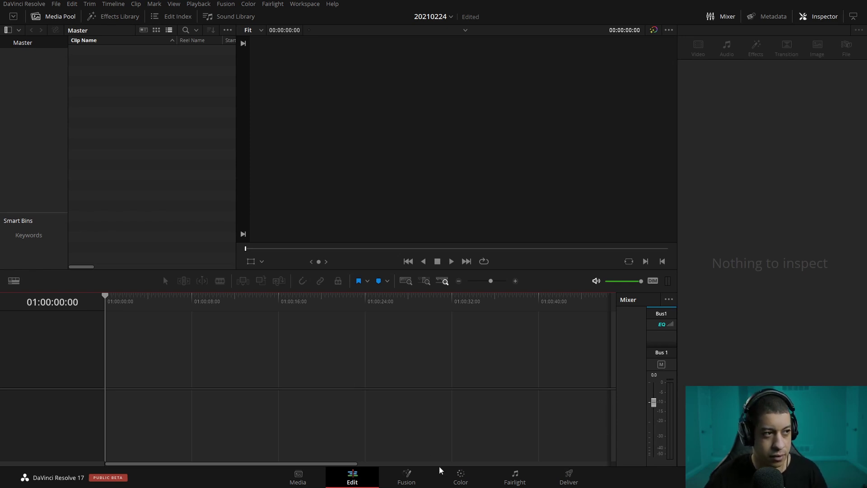
Step: Switch to the Fusion page and add a Background node to the empty node graph
{"action": "left_click", "coordinate": [407, 481]}
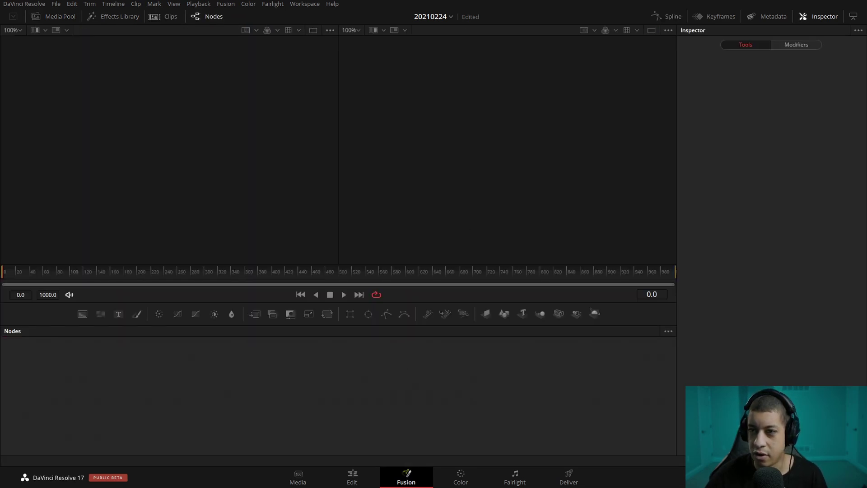
{"action": "left_click", "coordinate": [422, 368]}
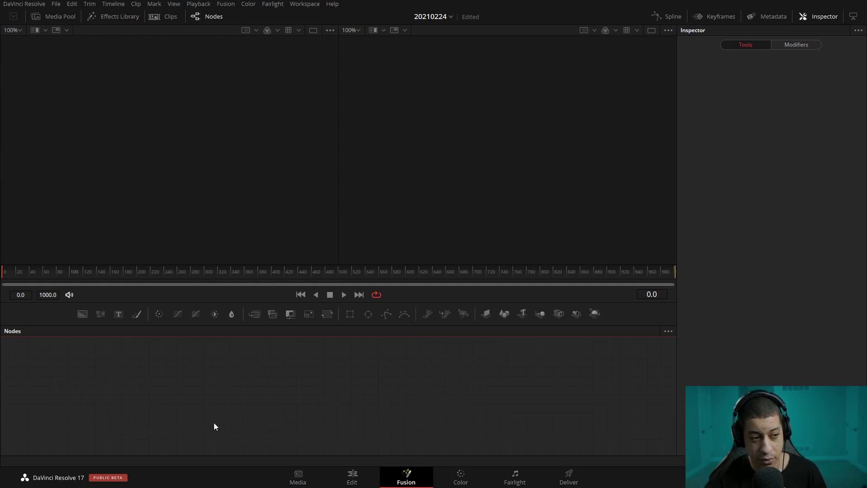
{"action": "left_click_drag", "start_coordinate": [84, 316], "coordinate": [209, 397]}
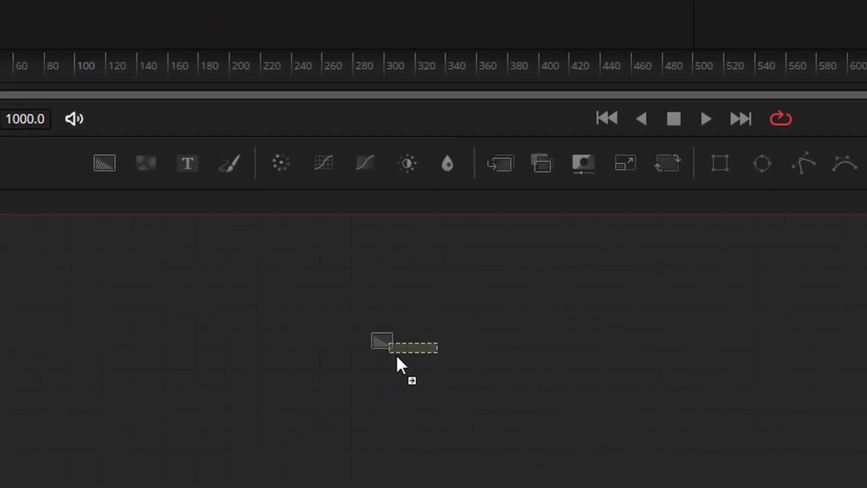
{"action": "left_click_drag", "start_coordinate": [397, 356], "coordinate": [397, 356]}
{"action": "left_click_drag", "start_coordinate": [487, 351], "coordinate": [768, 350]}
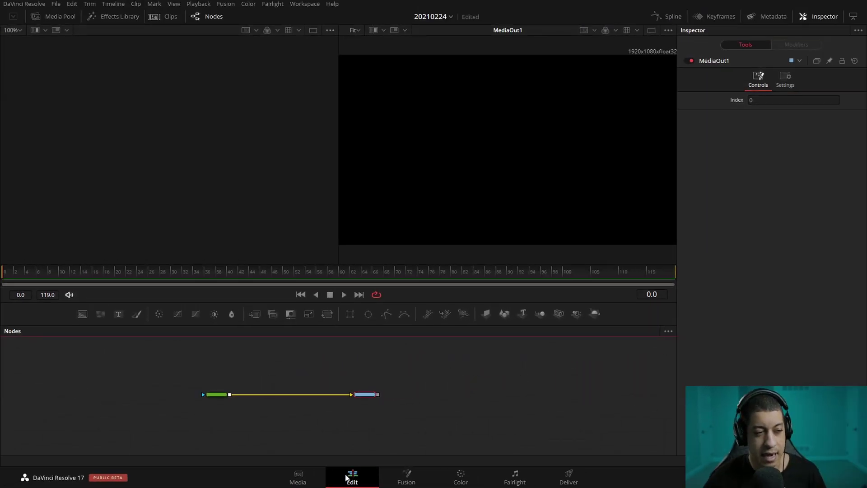
Step: Look at the timeline on the Edit page and return to the Fusion page
{"action": "left_click", "coordinate": [349, 478]}
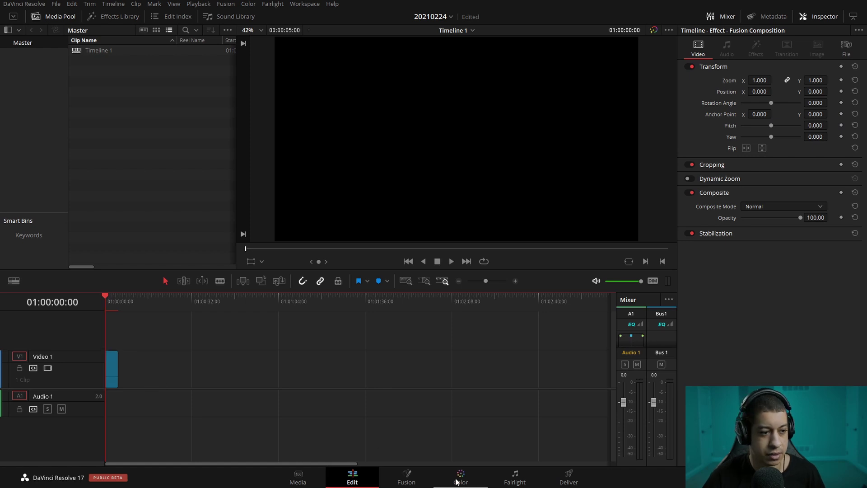
{"action": "left_click", "coordinate": [406, 478]}
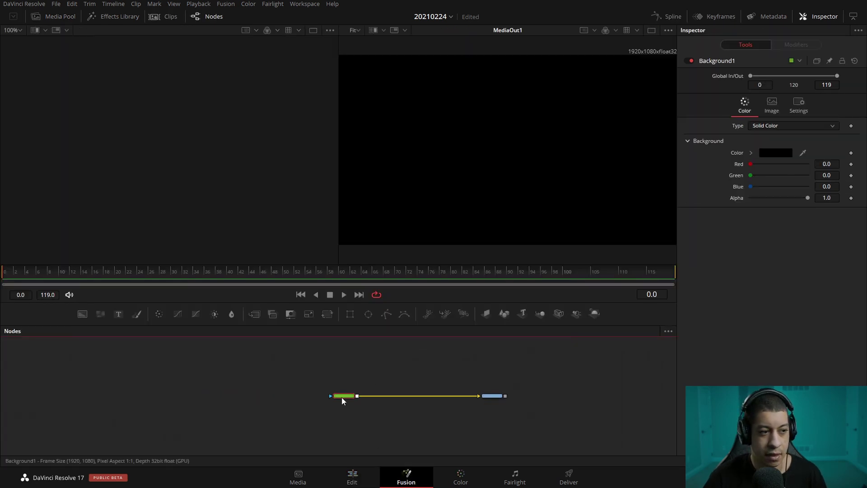
Step: Show Background1 in the second viewer and disconnect it from MediaOut1
{"action": "left_click_drag", "start_coordinate": [336, 395], "coordinate": [450, 240]}
{"action": "left_click", "coordinate": [468, 396]}
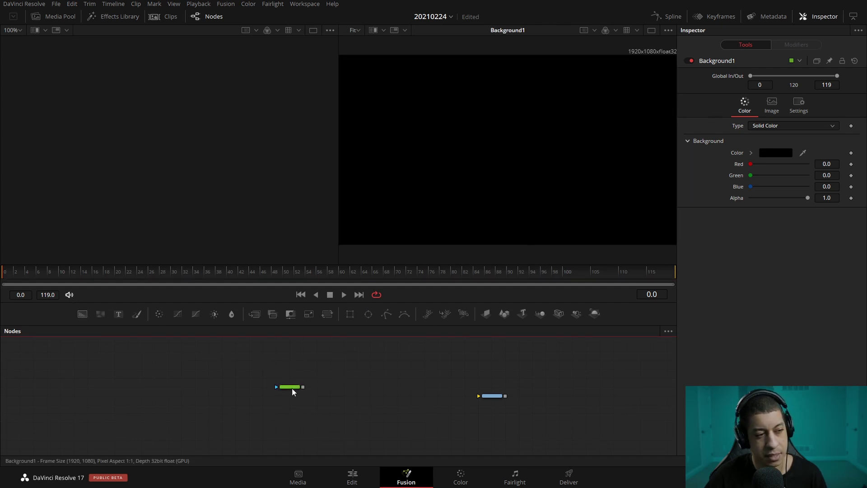
{"action": "scroll", "coordinate": [278, 389], "scroll_direction": "up", "scroll_amount": 5}
{"action": "left_click_drag", "start_coordinate": [415, 373], "coordinate": [346, 376]}
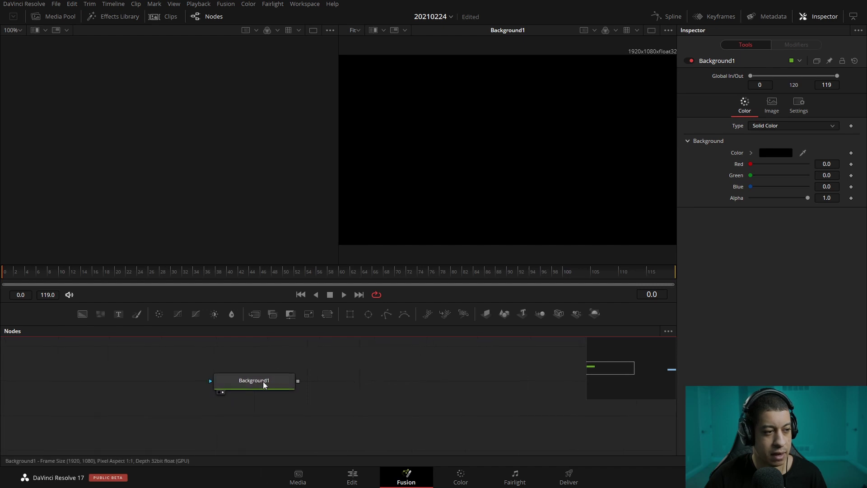
Step: Change Background1's type to Gradient and its gradient type to Radial
{"action": "left_click", "coordinate": [799, 125]}
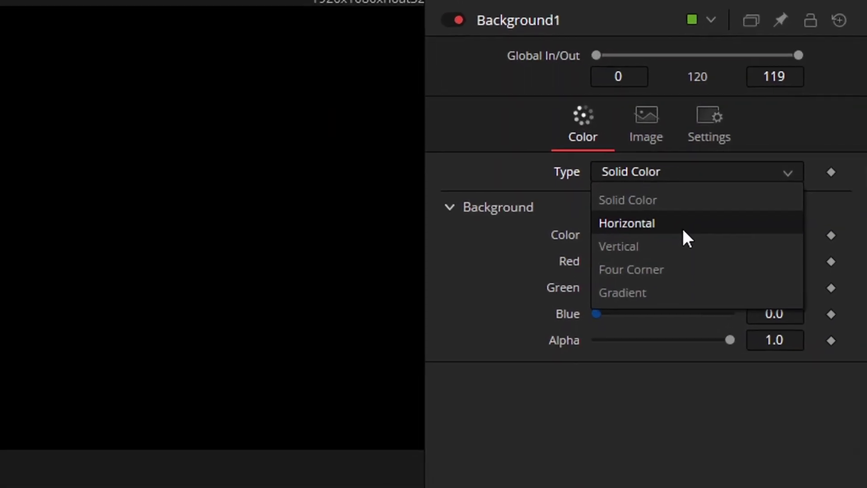
{"action": "left_click", "coordinate": [650, 292]}
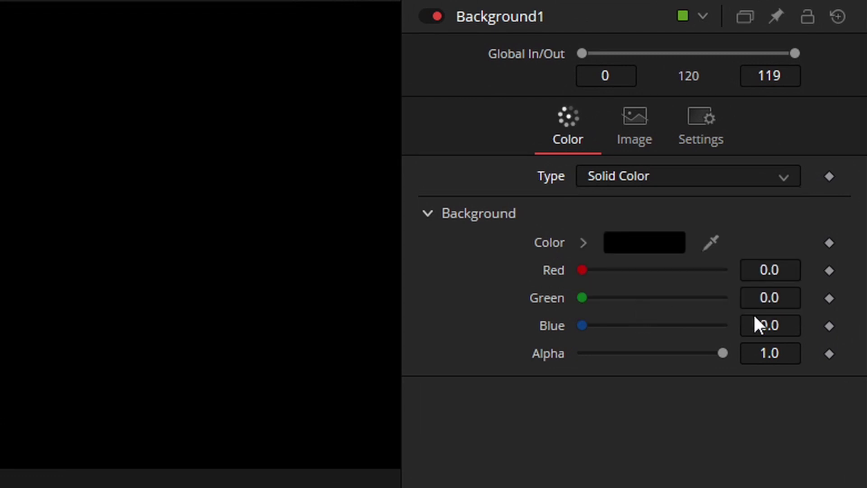
{"action": "left_click", "coordinate": [679, 249]}
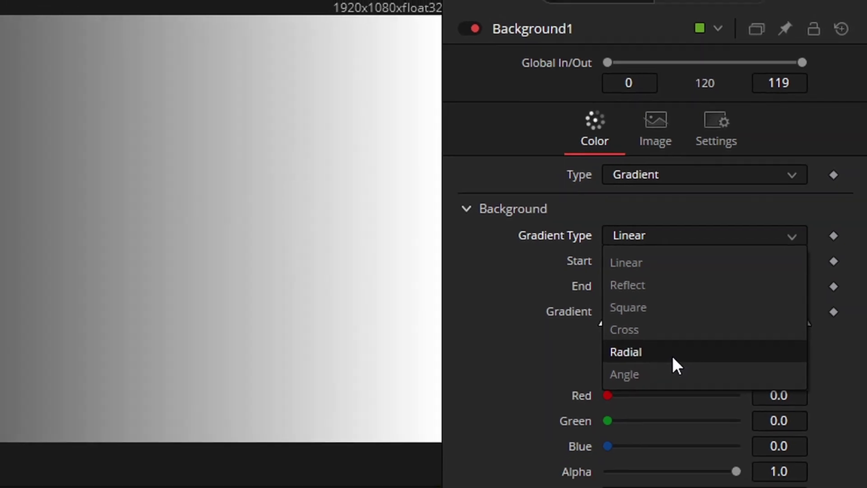
{"action": "left_click", "coordinate": [655, 370]}
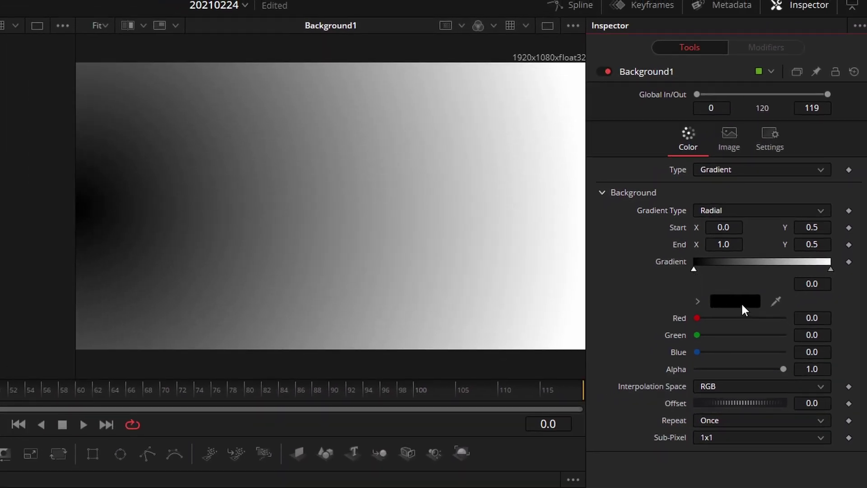
Step: Set the start color of Background1's gradient to the yellow-orange #ffb60b
{"action": "left_click", "coordinate": [742, 303]}
{"action": "left_click_drag", "start_coordinate": [308, 230], "coordinate": [321, 223]}
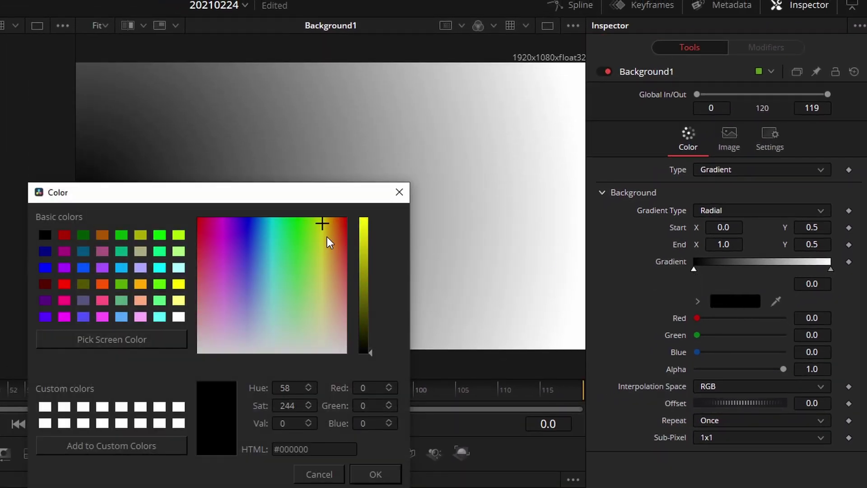
{"action": "left_click", "coordinate": [328, 224]}
{"action": "left_click_drag", "start_coordinate": [360, 259], "coordinate": [362, 218]}
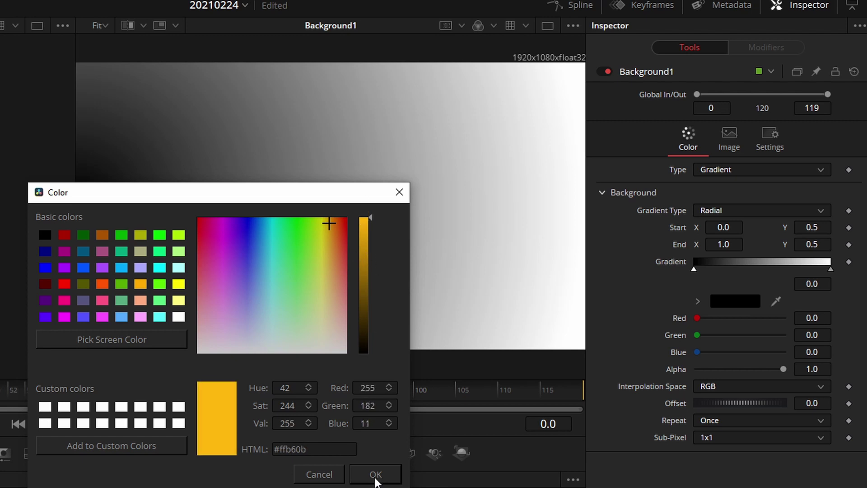
{"action": "left_click", "coordinate": [376, 474]}
Step: Set the end color of Background1's gradient to the darker gold #ca9906
{"action": "left_click", "coordinate": [830, 270]}
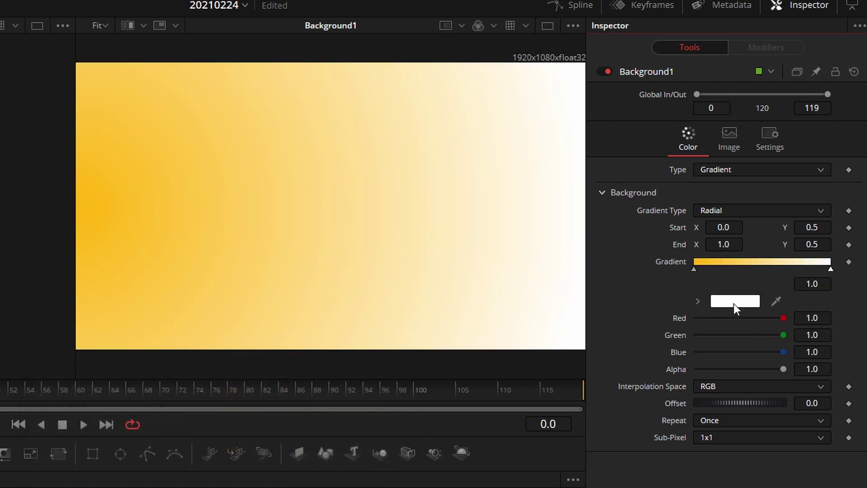
{"action": "left_click", "coordinate": [734, 302]}
{"action": "left_click", "coordinate": [328, 223]}
{"action": "mouse_move", "coordinate": [365, 260]}
{"action": "left_mouse_down"}
{"action": "mouse_move", "coordinate": [367, 284]}
{"action": "mouse_move", "coordinate": [371, 229]}
{"action": "mouse_move", "coordinate": [370, 251]}
{"action": "left_mouse_up"}
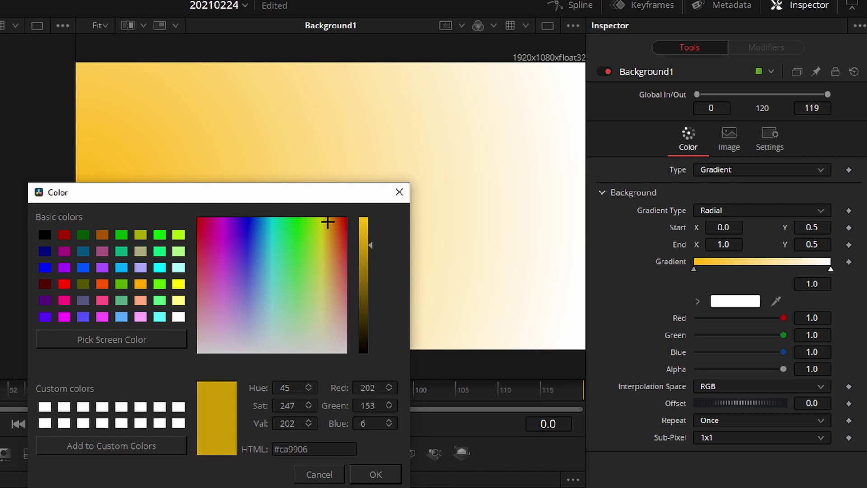
{"action": "left_click", "coordinate": [376, 474]}
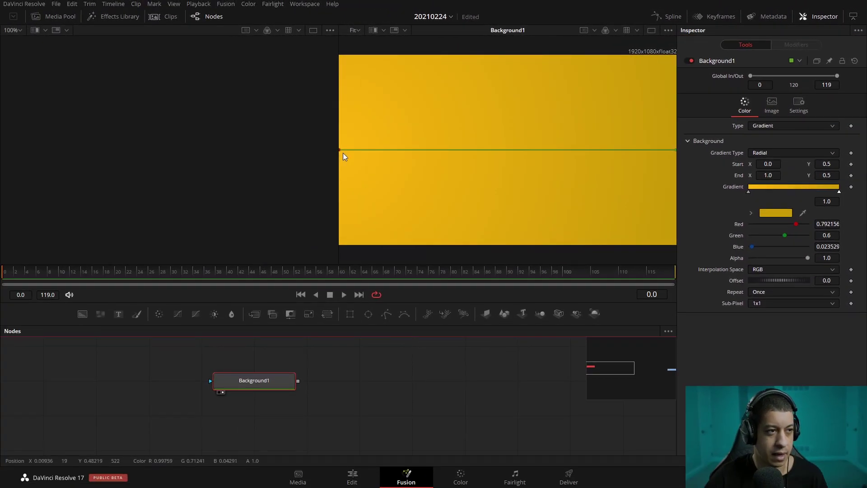
Step: Move the gradient's start point to about X 0.51, Y 0.50 and its end point to about X 0.92, Y 0.40
{"action": "left_click_drag", "start_coordinate": [340, 150], "coordinate": [511, 151]}
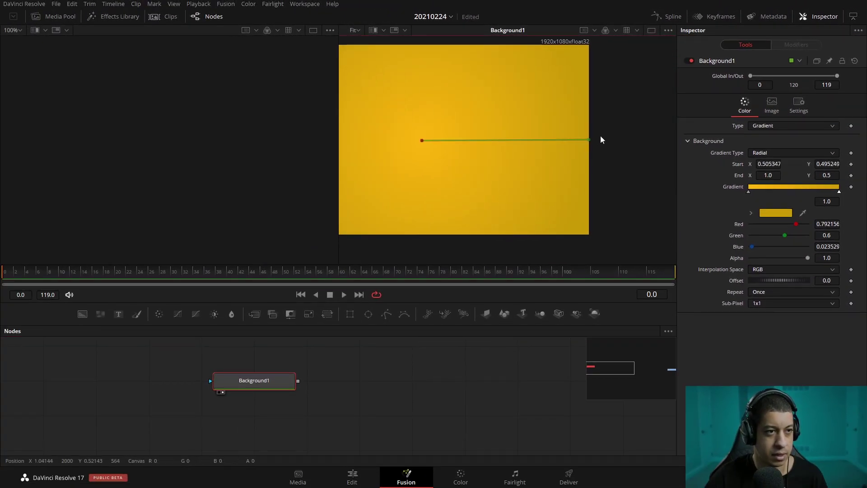
{"action": "left_click_drag", "start_coordinate": [589, 140], "coordinate": [559, 158]}
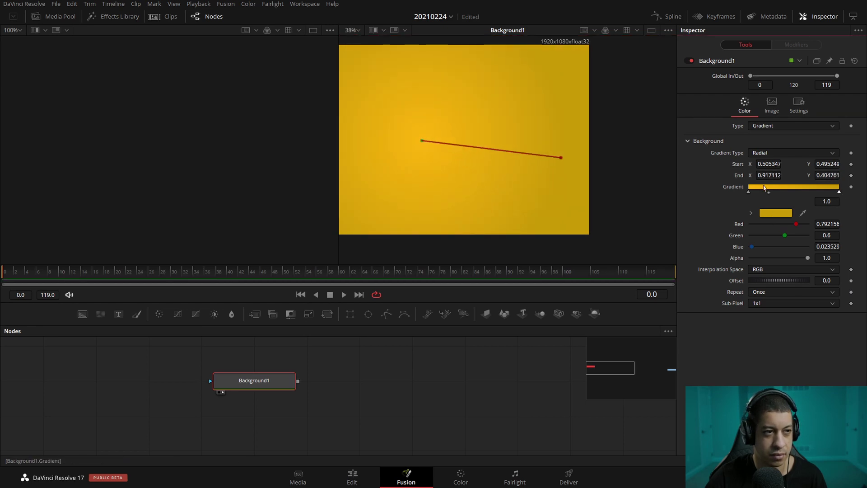
Step: Darken the gradient's end color to about red 0.596, green 0.451, blue 0.016
{"action": "left_click", "coordinate": [777, 214]}
{"action": "left_click_drag", "start_coordinate": [533, 177], "coordinate": [533, 195]}
{"action": "left_click", "coordinate": [537, 327]}
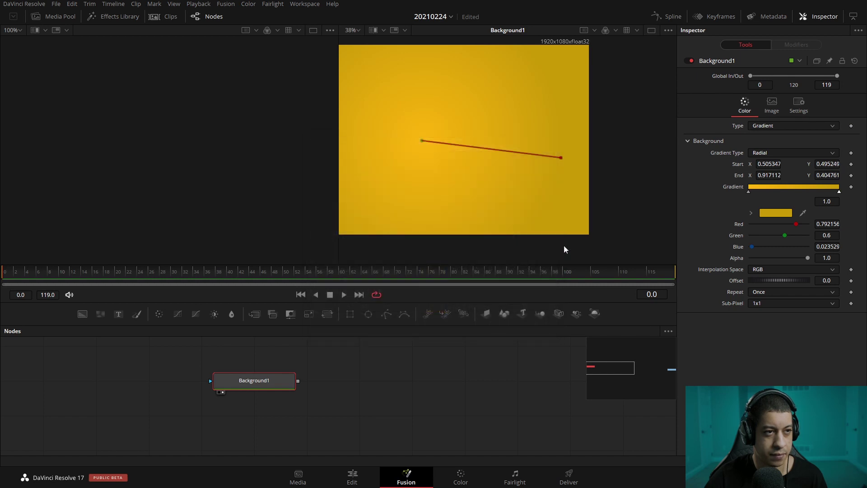
Step: Move the gradient's end point to about X 0.999, Y 0.007 and its start point to about X 0.49, Y 0.48
{"action": "left_click_drag", "start_coordinate": [599, 160], "coordinate": [625, 231]}
{"action": "left_click_drag", "start_coordinate": [503, 232], "coordinate": [552, 239]}
{"action": "scroll", "coordinate": [553, 230], "scroll_direction": "up", "scroll_amount": 2}
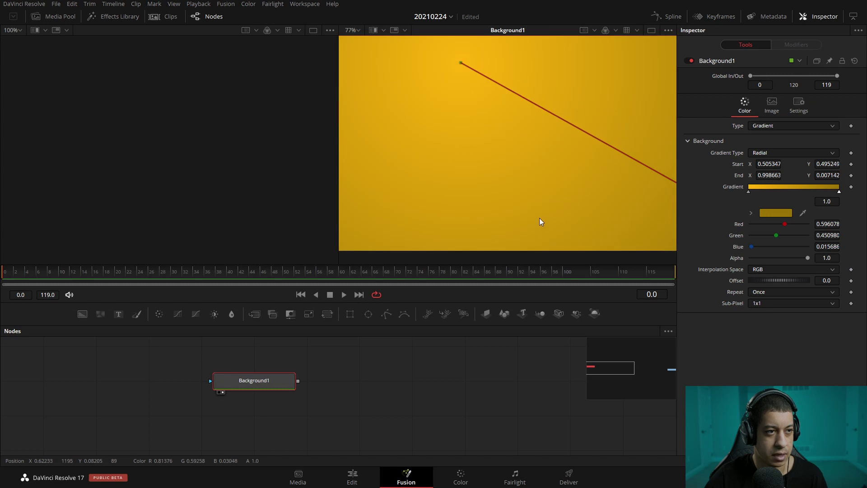
{"action": "scroll", "coordinate": [539, 218], "scroll_direction": "down", "scroll_amount": 5}
{"action": "left_click_drag", "start_coordinate": [525, 191], "coordinate": [524, 192]}
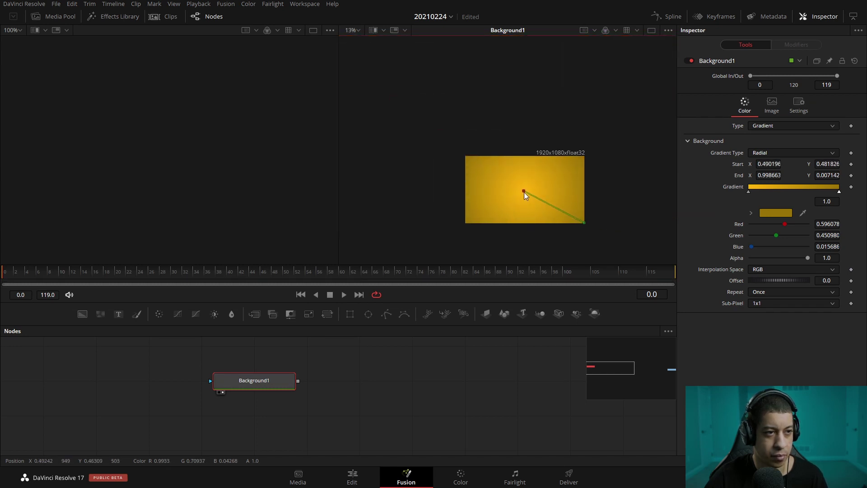
{"action": "left_click", "coordinate": [494, 401]}
{"action": "scroll", "coordinate": [516, 231], "scroll_direction": "down", "scroll_amount": 1}
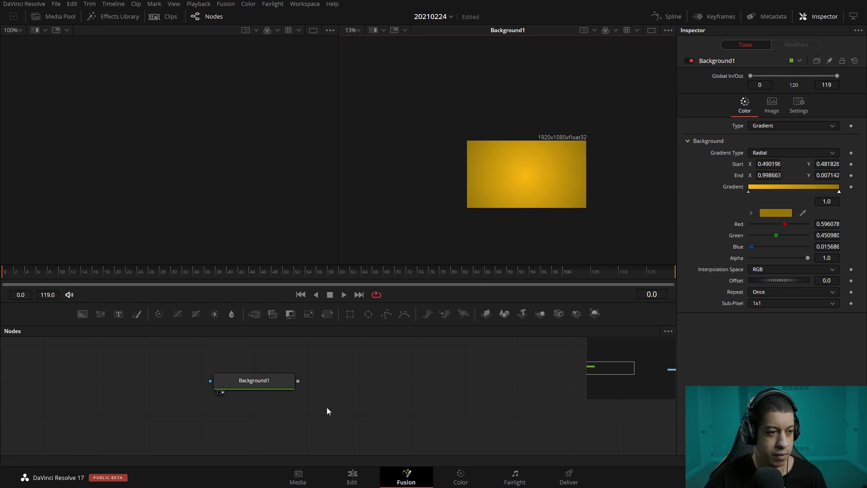
Step: Add a second Background node above Background1 and show it in the first viewer
{"action": "left_click_drag", "start_coordinate": [322, 373], "coordinate": [293, 384]}
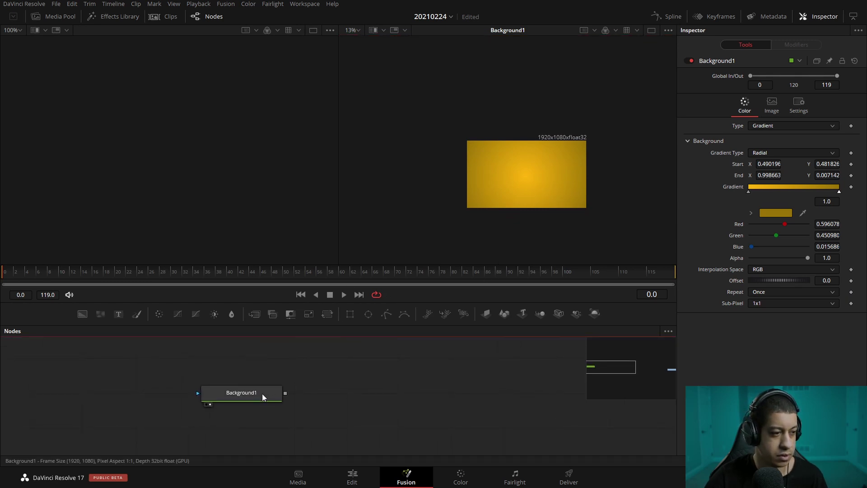
{"action": "scroll", "coordinate": [266, 402], "scroll_direction": "up", "scroll_amount": 2}
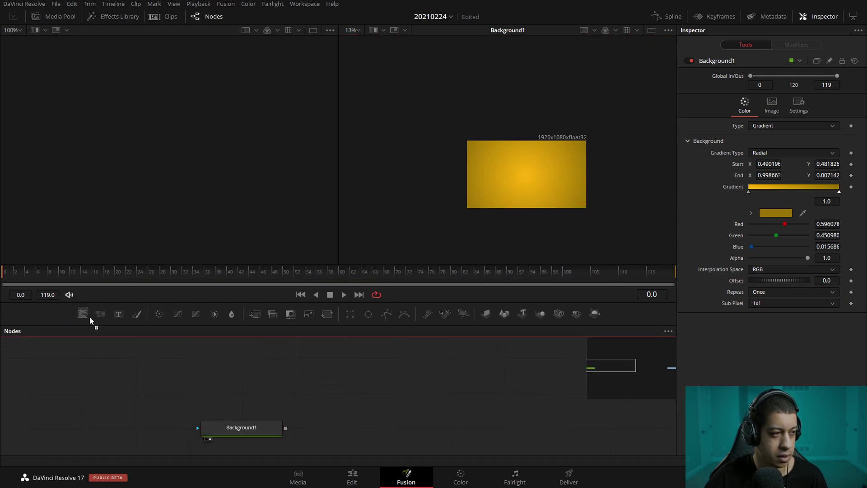
{"action": "left_click_drag", "start_coordinate": [90, 320], "coordinate": [291, 380]}
{"action": "left_click_drag", "start_coordinate": [407, 398], "coordinate": [281, 403]}
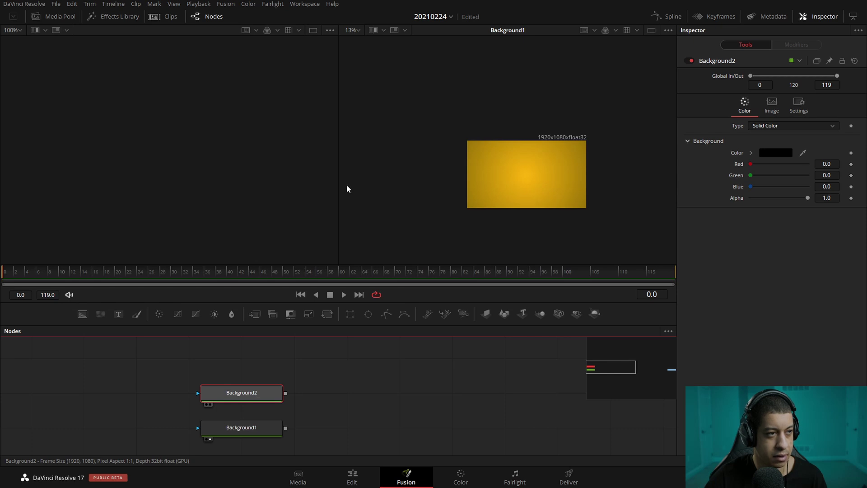
{"action": "key", "text": "1"}
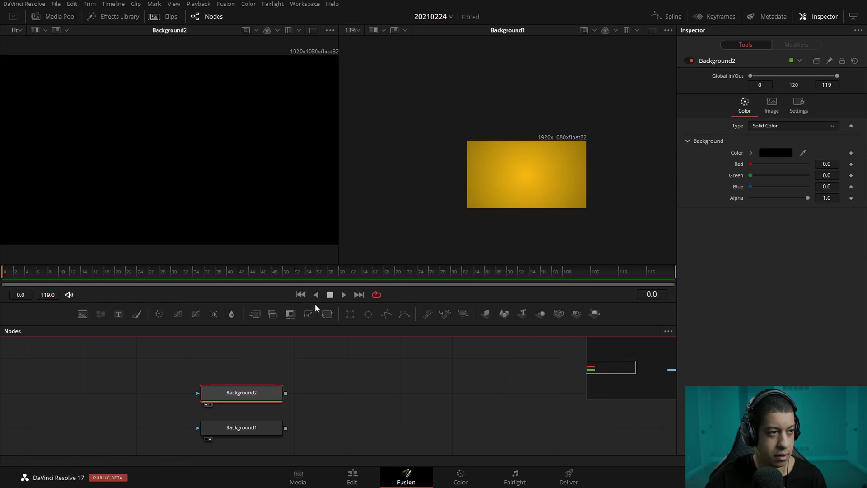
Step: Set Background2's color to white and connect a rectangle mask to its effect mask input
{"action": "left_click", "coordinate": [768, 156]}
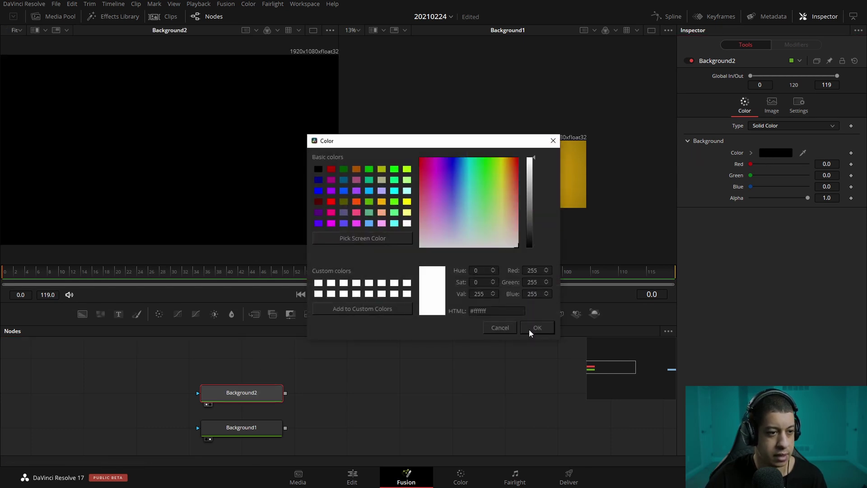
{"action": "left_click", "coordinate": [530, 333]}
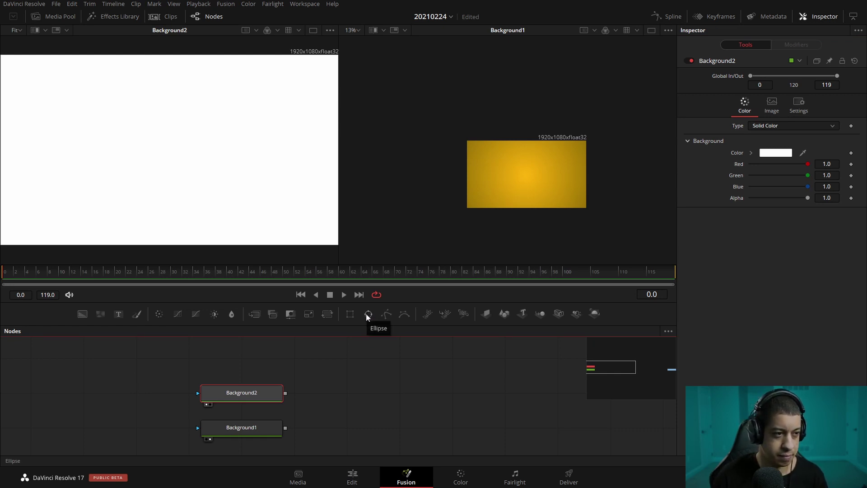
{"action": "left_click_drag", "start_coordinate": [348, 321], "coordinate": [197, 393]}
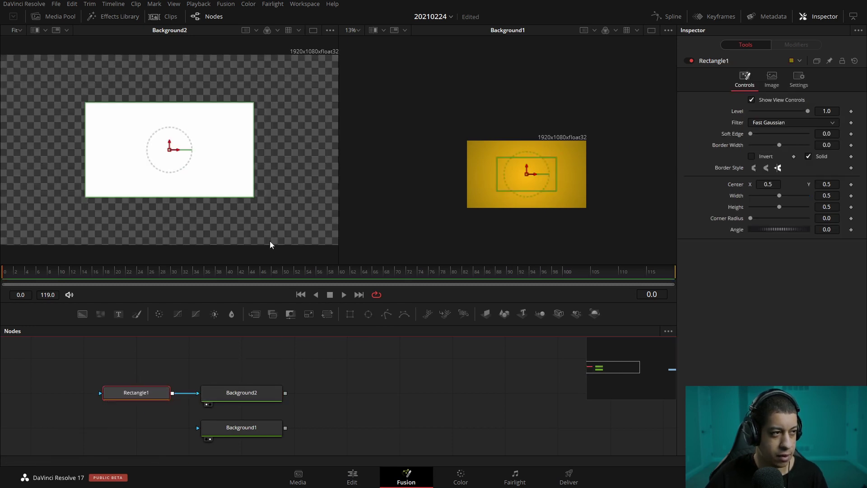
Step: Reshape the rectangle mask into a horizontal bar centered at about Y 0.129, about 0.634 wide and 0.063 high
{"action": "left_click_drag", "start_coordinate": [199, 103], "coordinate": [169, 220]}
{"action": "left_click_drag", "start_coordinate": [254, 220], "coordinate": [276, 220]}
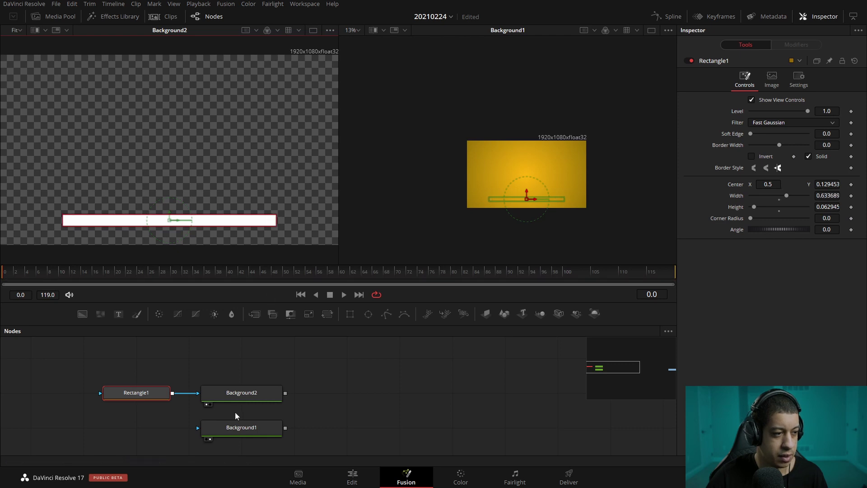
Step: Make room before Background2 and insert a copy of Rectangle1 between Rectangle1 and Background2
{"action": "left_click_drag", "start_coordinate": [216, 397], "coordinate": [322, 397]}
{"action": "left_click", "coordinate": [138, 394]}
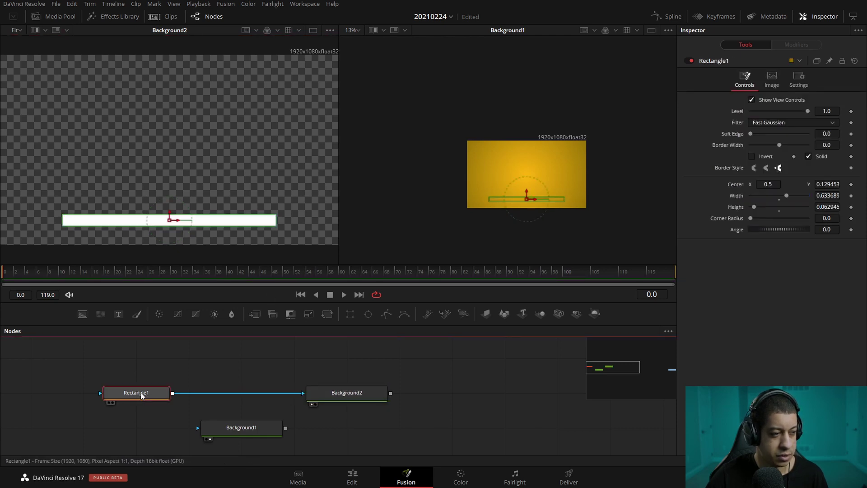
{"action": "key", "text": "ctrl+c"}
{"action": "key", "text": "ctrl+v"}
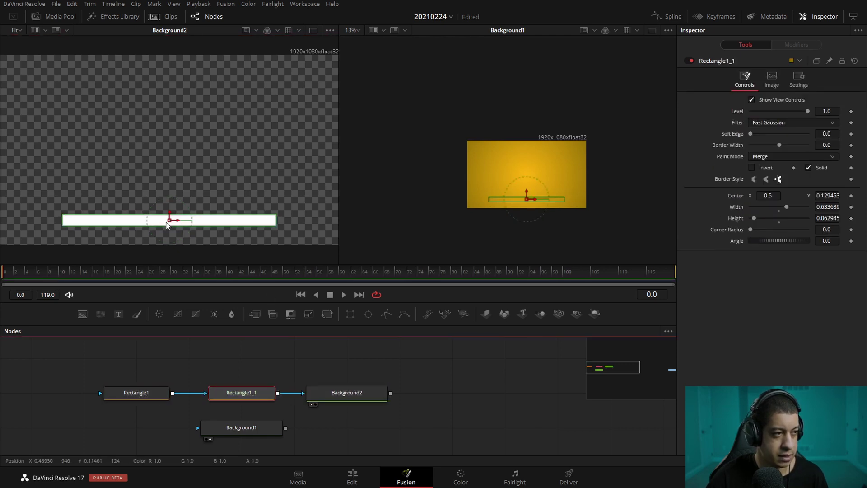
Step: Reshape the copied rectangle into a vertical bar at about X 0.194, Y 0.424, about 0.019 wide and 0.607 high
{"action": "left_click_drag", "start_coordinate": [177, 224], "coordinate": [80, 224]}
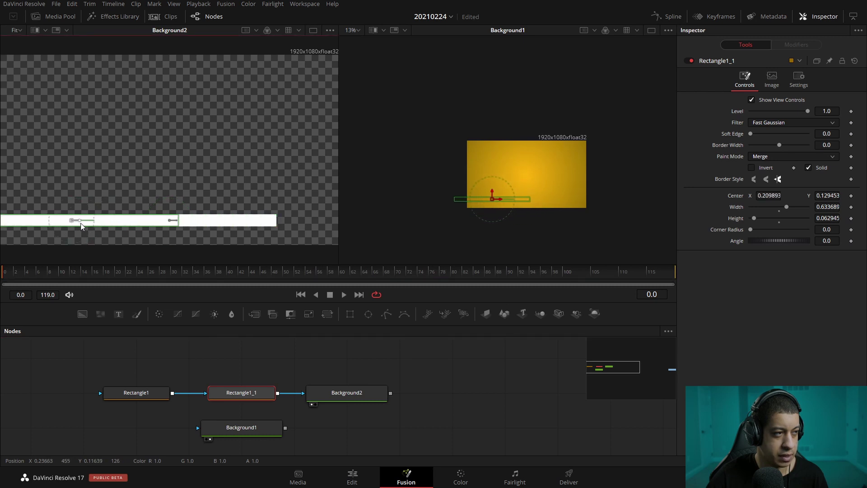
{"action": "left_click_drag", "start_coordinate": [179, 221], "coordinate": [73, 91]}
{"action": "left_click_drag", "start_coordinate": [72, 219], "coordinate": [154, 181]}
{"action": "scroll", "coordinate": [68, 162], "scroll_direction": "down", "scroll_amount": 5}
{"action": "scroll", "coordinate": [70, 151], "scroll_direction": "up", "scroll_amount": 3}
{"action": "left_click_drag", "start_coordinate": [155, 177], "coordinate": [157, 167]}
Step: Thin the horizontal Rectangle1 bar to a height of about 0.025 and shift its center to about X 0.503
{"action": "left_click", "coordinate": [155, 394]}
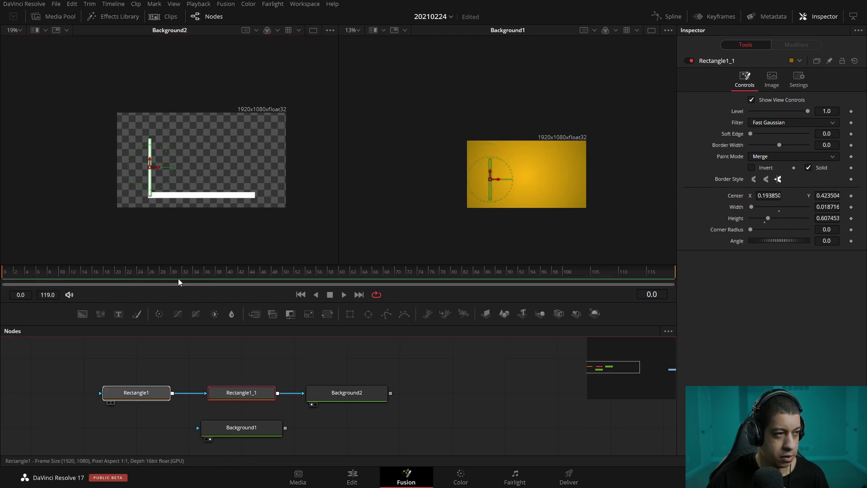
{"action": "left_click", "coordinate": [195, 193]}
{"action": "scroll", "coordinate": [194, 194], "scroll_direction": "up", "scroll_amount": 2}
{"action": "left_click_drag", "start_coordinate": [228, 200], "coordinate": [229, 203]}
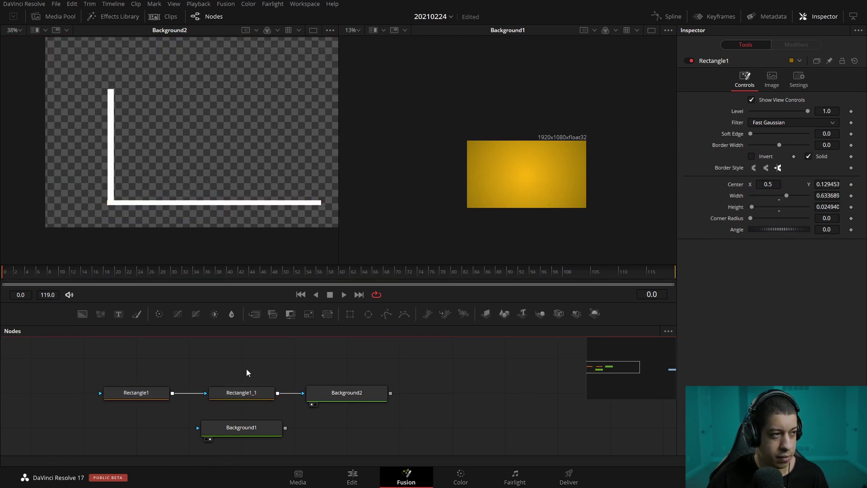
{"action": "left_click_drag", "start_coordinate": [226, 205], "coordinate": [227, 204]}
{"action": "left_click", "coordinate": [218, 352]}
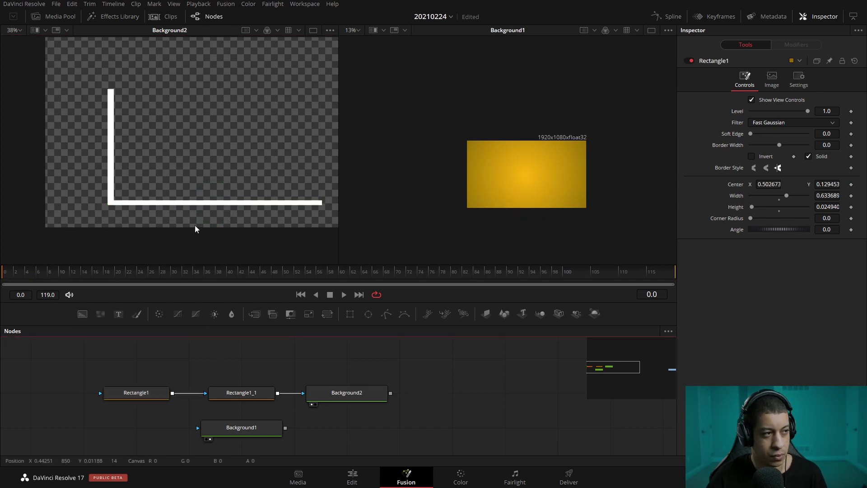
Step: Move the two rectangle nodes out of the way and add a Mask Paint node below them
{"action": "left_click_drag", "start_coordinate": [247, 395], "coordinate": [247, 360]}
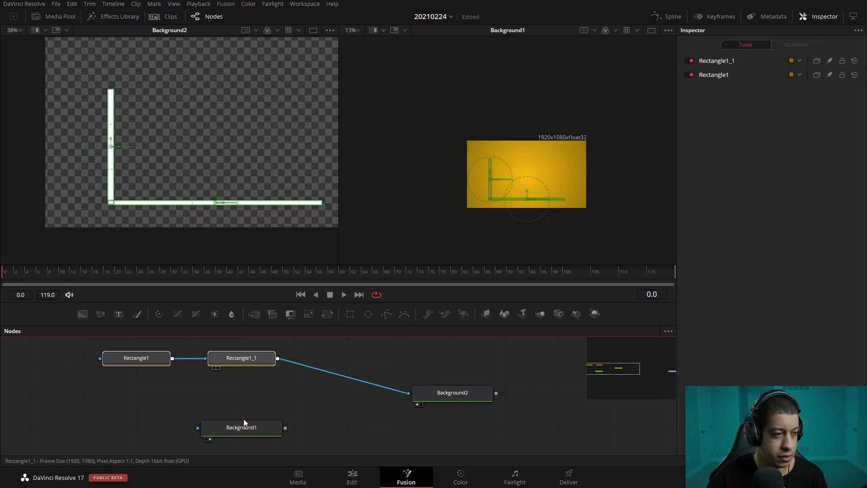
{"action": "left_click", "coordinate": [248, 397]}
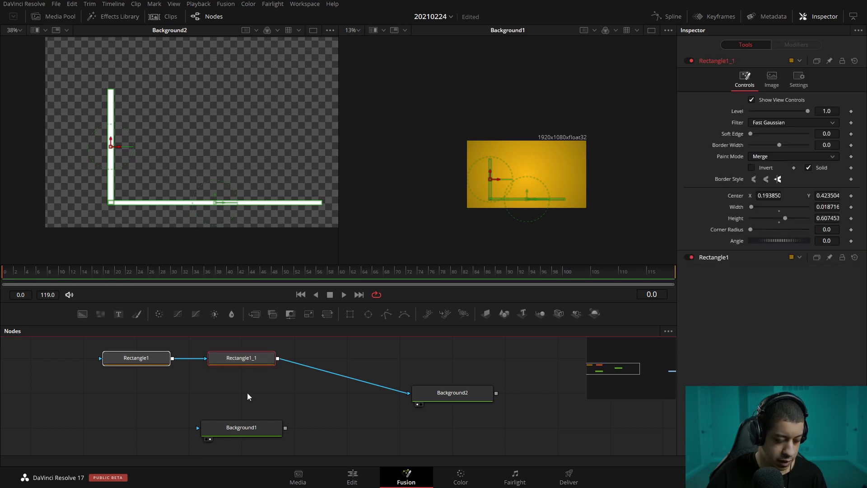
{"action": "key", "text": "shift+space"}
{"action": "type", "text": "mask"}
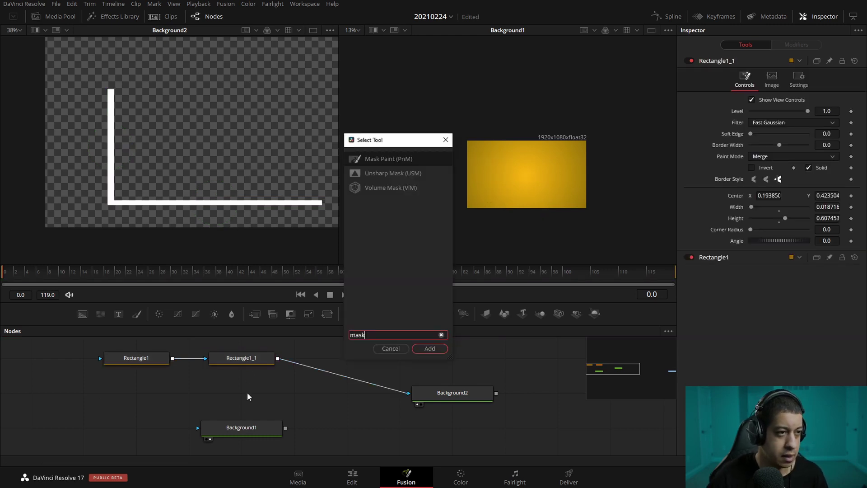
{"action": "left_click", "coordinate": [441, 349]}
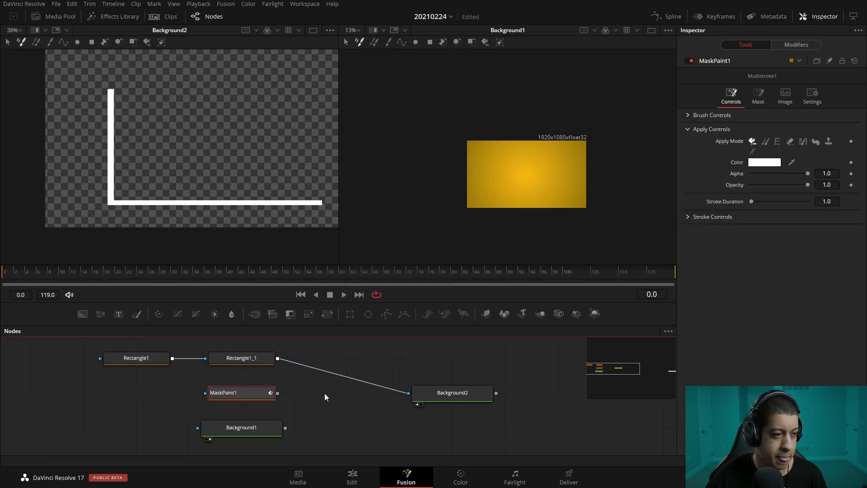
Step: Connect MaskPaint1 to Background2's effect mask in place of the rectangles and select MaskPaint1
{"action": "left_click", "coordinate": [277, 394]}
{"action": "left_click_drag", "start_coordinate": [278, 398], "coordinate": [408, 397]}
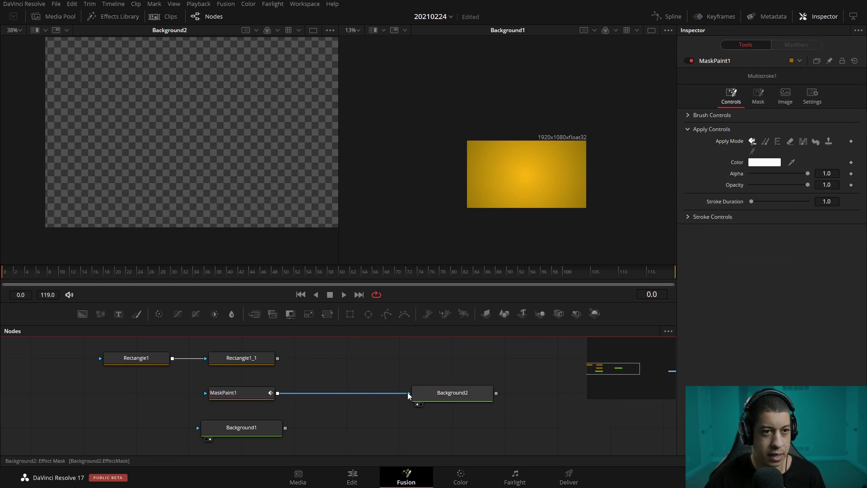
{"action": "left_click", "coordinate": [248, 388]}
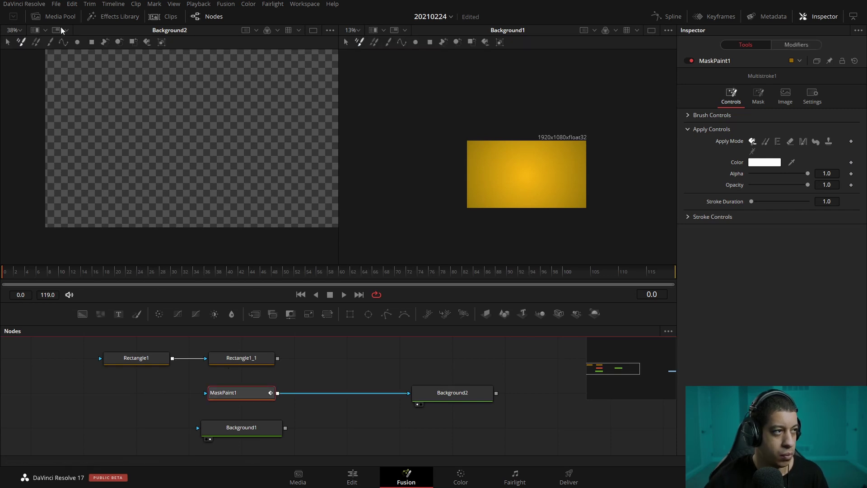
Step: Paint a horizontal polyline stroke near the frame's lower edge, from about X 0.20 to X 0.81 at Y 0.12
{"action": "left_click", "coordinate": [63, 43]}
{"action": "left_click", "coordinate": [126, 113]}
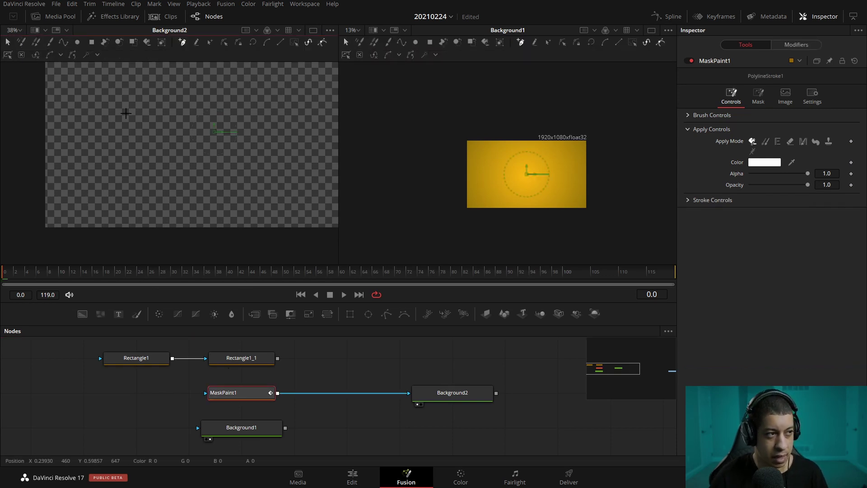
{"action": "left_click_drag", "start_coordinate": [118, 173], "coordinate": [115, 185]}
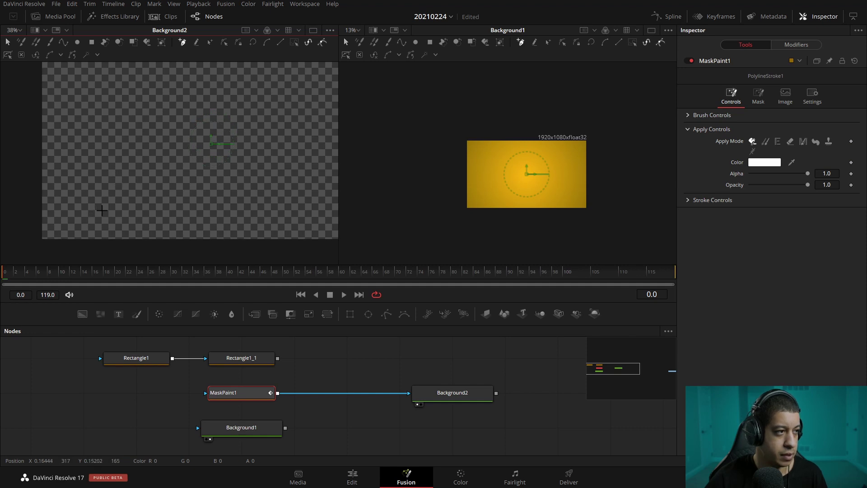
{"action": "left_click", "coordinate": [109, 214]}
{"action": "left_click", "coordinate": [317, 215]}
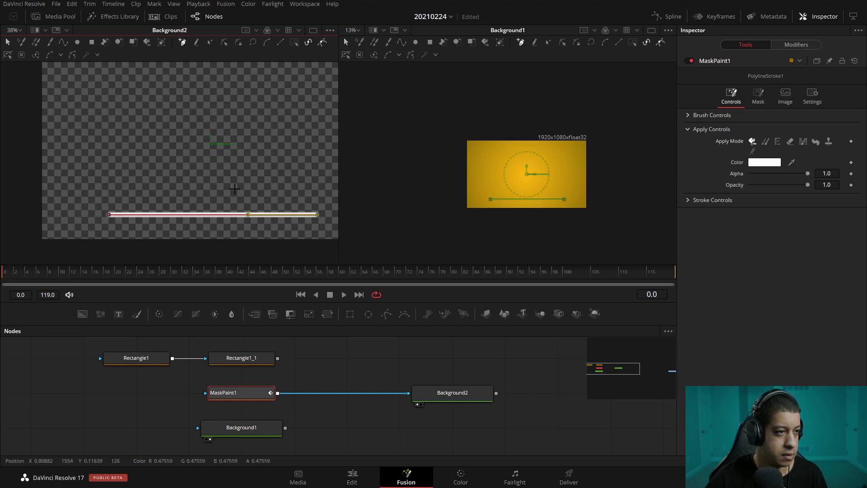
Step: Paint a second, vertical polyline stroke from the horizontal stroke's left end up to about Y 0.83
{"action": "left_click", "coordinate": [64, 42]}
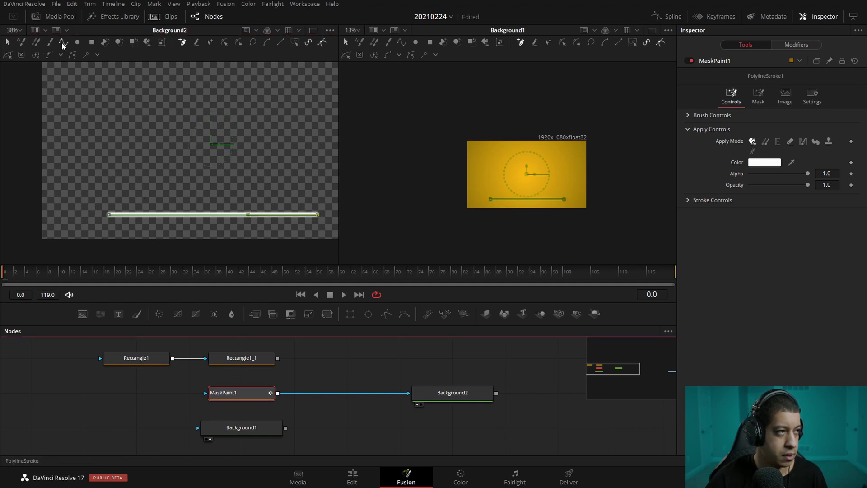
{"action": "left_click", "coordinate": [109, 214]}
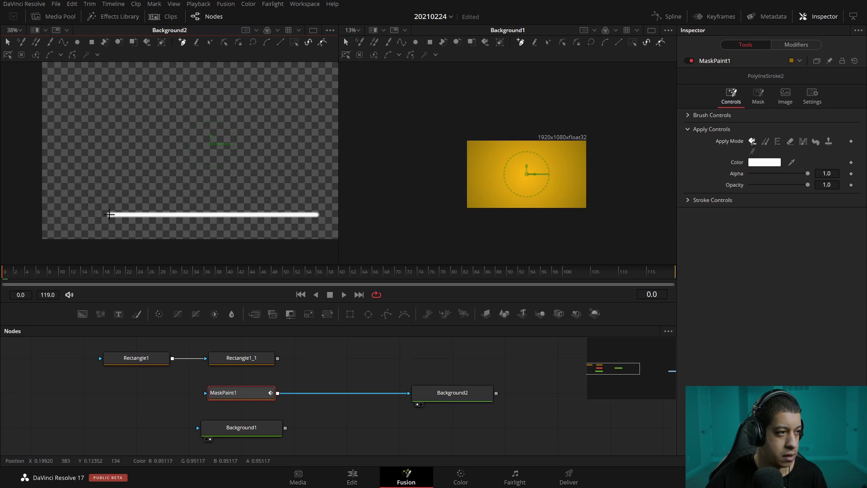
{"action": "left_click", "coordinate": [109, 214]}
{"action": "left_click", "coordinate": [109, 79]}
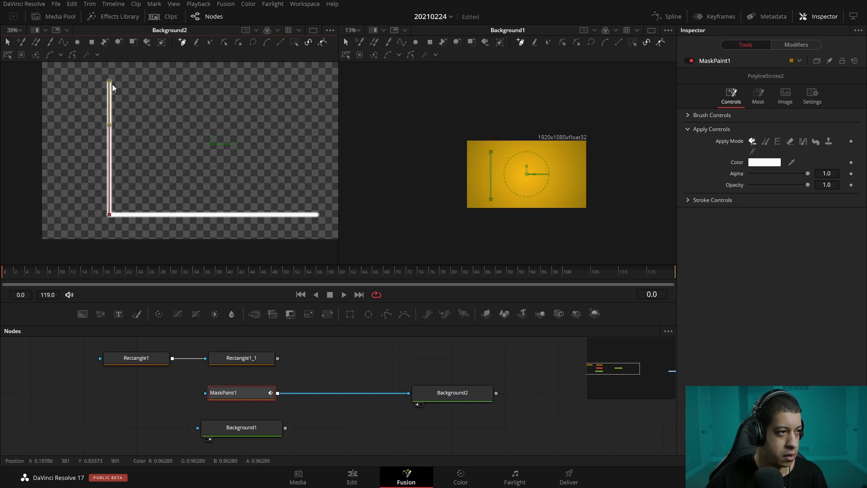
{"action": "left_click", "coordinate": [337, 361]}
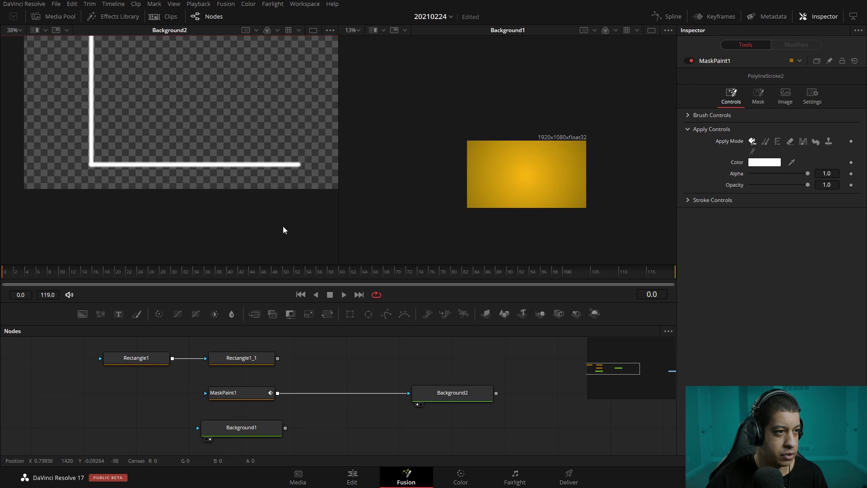
Step: Reduce PolylineStroke1's softness to about 0.064 and set the brush shape of both polyline strokes to square
{"action": "left_click", "coordinate": [239, 392]}
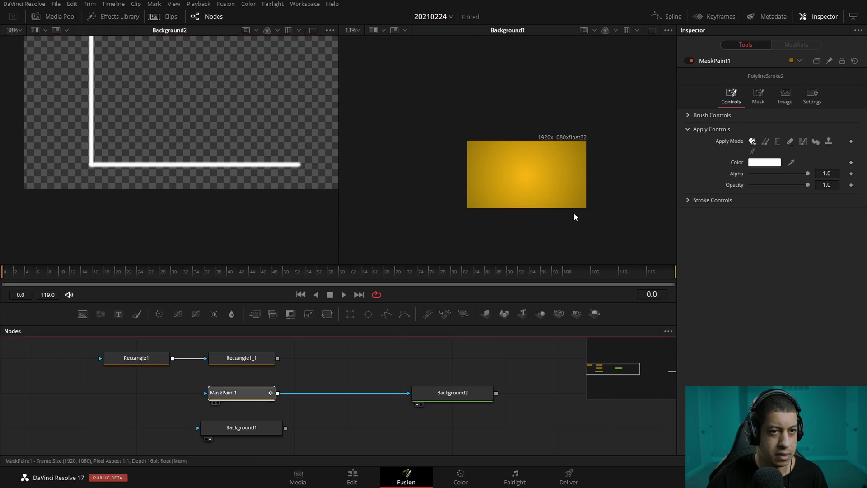
{"action": "left_click", "coordinate": [807, 46]}
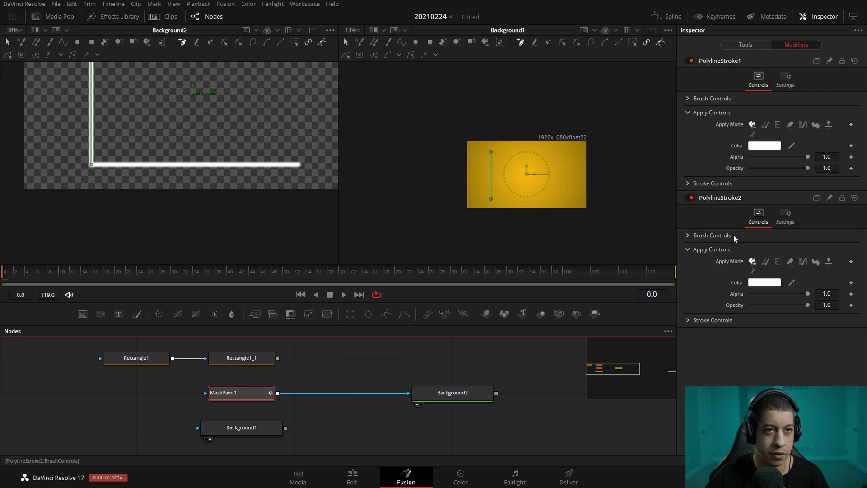
{"action": "left_click", "coordinate": [688, 99]}
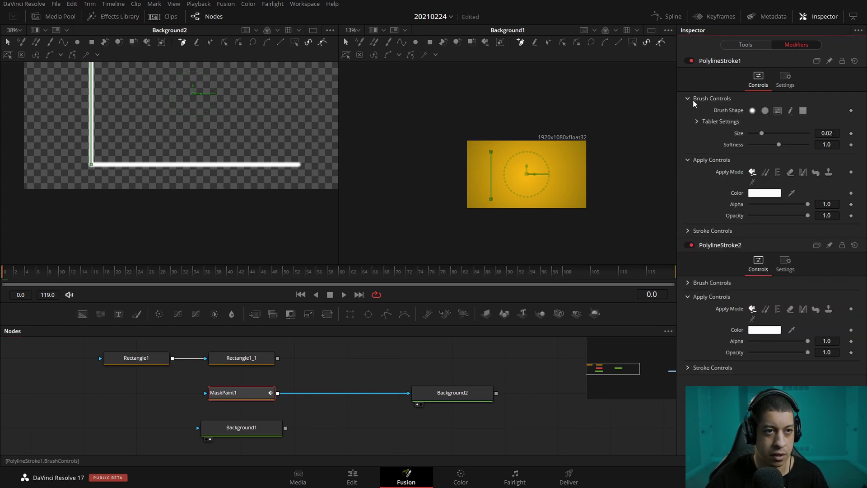
{"action": "left_click_drag", "start_coordinate": [783, 148], "coordinate": [755, 149]}
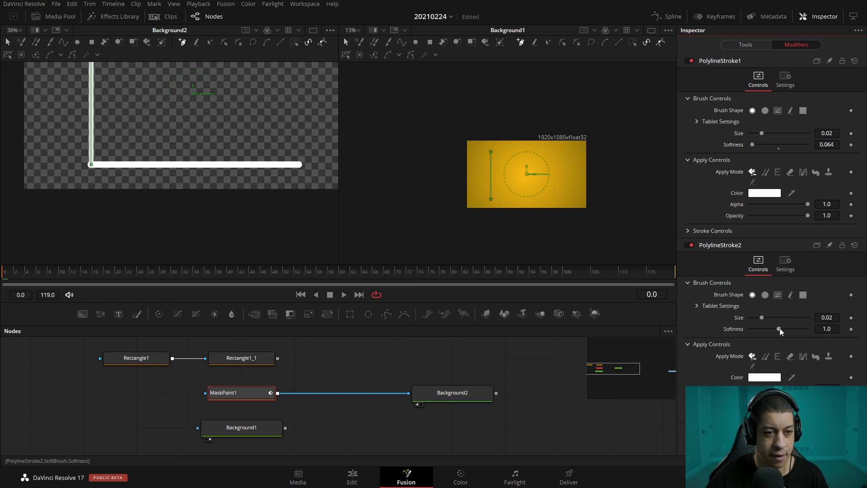
{"action": "left_click", "coordinate": [803, 295]}
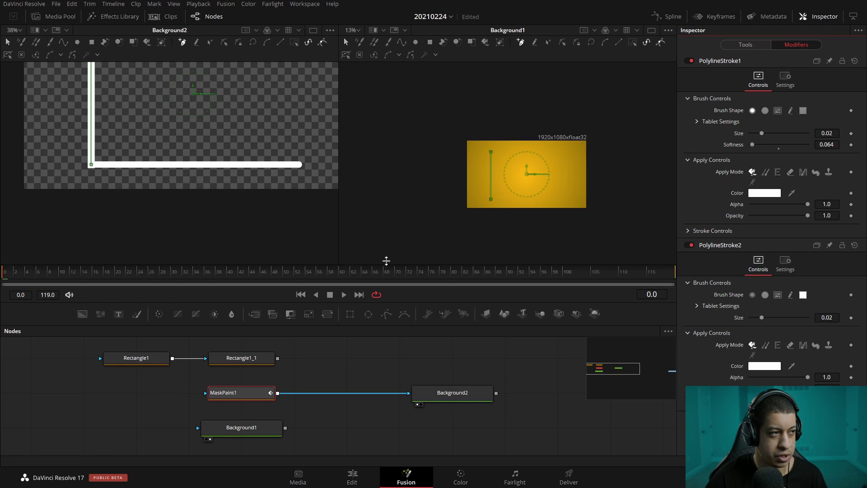
{"action": "left_click", "coordinate": [803, 111]}
{"action": "left_click_drag", "start_coordinate": [168, 128], "coordinate": [153, 182]}
Step: Test the Write On end value in PolylineStroke1's stroke controls and go to frame 1
{"action": "left_click", "coordinate": [364, 387]}
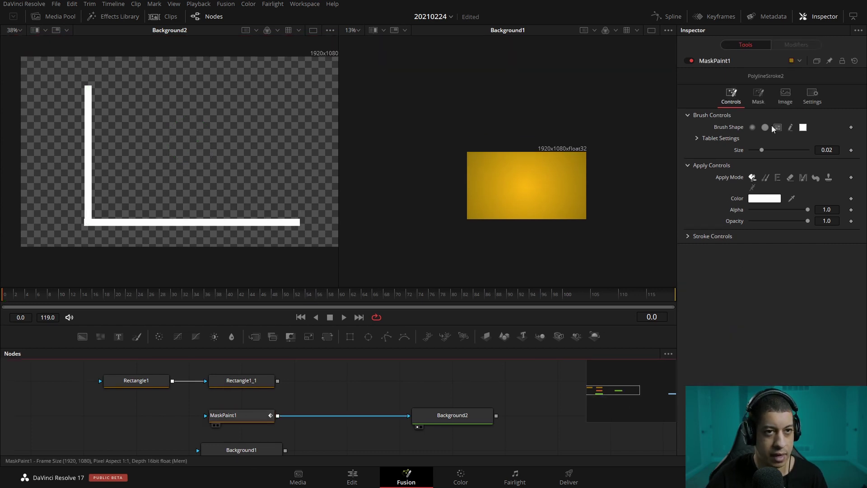
{"action": "left_click", "coordinate": [798, 45]}
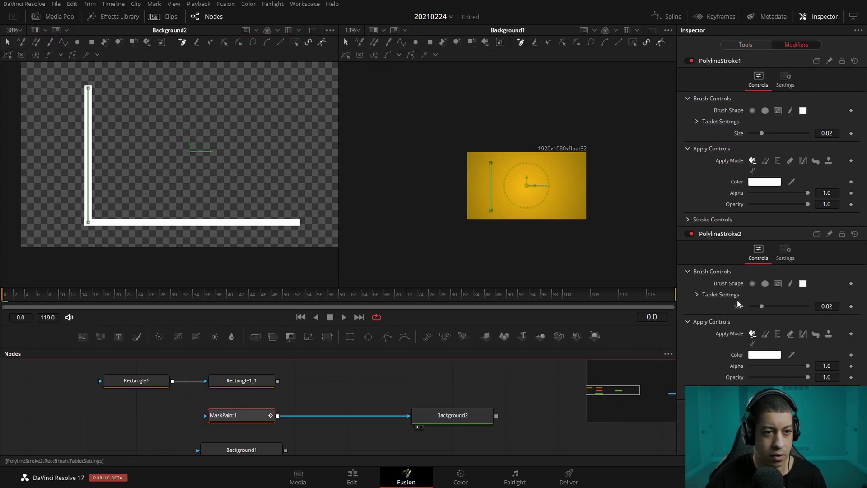
{"action": "left_click", "coordinate": [688, 220]}
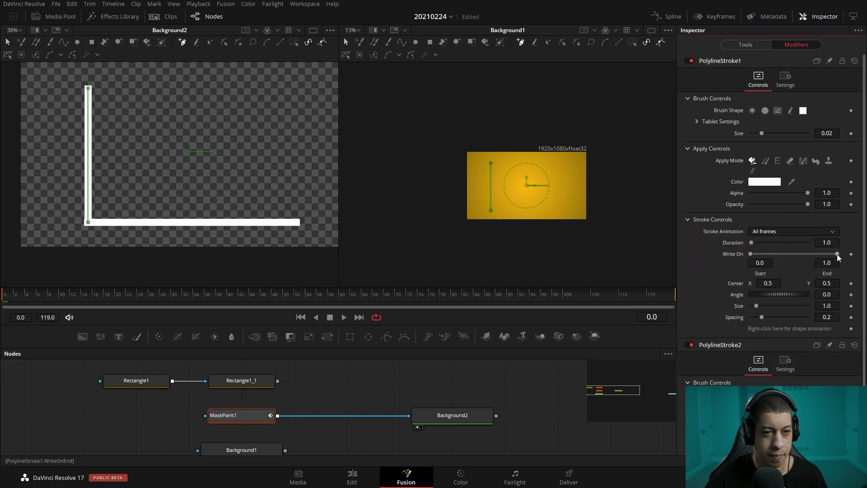
{"action": "mouse_move", "coordinate": [838, 255]}
{"action": "left_mouse_down"}
{"action": "mouse_move", "coordinate": [751, 254]}
{"action": "mouse_move", "coordinate": [838, 254]}
{"action": "left_mouse_up"}
{"action": "left_click", "coordinate": [9, 296]}
{"action": "left_click_drag", "start_coordinate": [319, 386], "coordinate": [353, 380]}
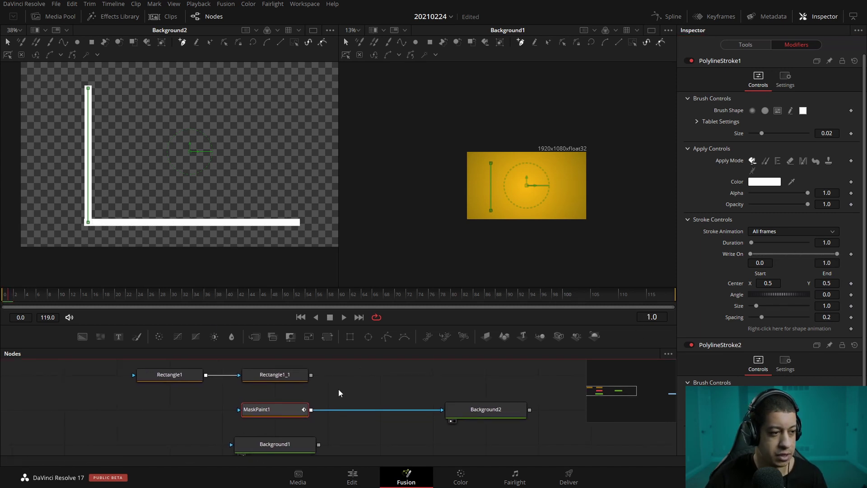
Step: Switch the polyline strokes to Modify Only point editing, working on the corner where the two axes meet
{"action": "scroll", "coordinate": [71, 193], "scroll_direction": "up", "scroll_amount": 3}
{"action": "scroll", "coordinate": [110, 234], "scroll_direction": "up", "scroll_amount": 3}
{"action": "scroll", "coordinate": [81, 250], "scroll_direction": "up", "scroll_amount": 2}
{"action": "scroll", "coordinate": [81, 251], "scroll_direction": "down", "scroll_amount": 2}
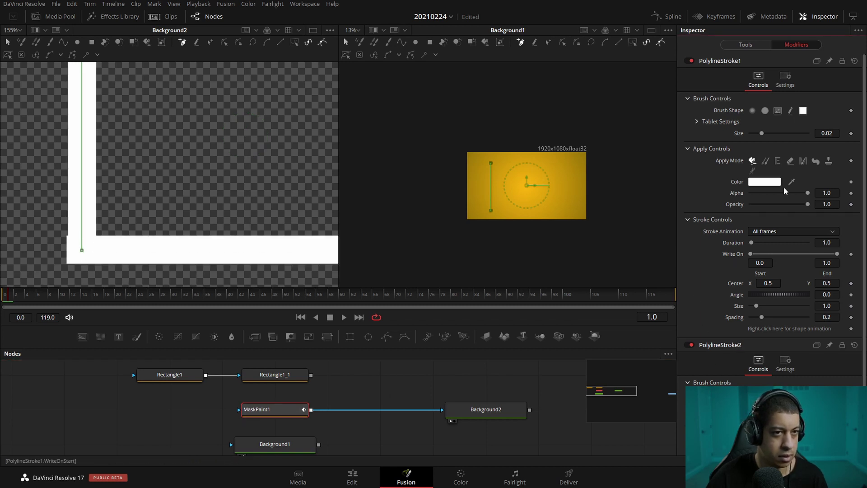
{"action": "left_click", "coordinate": [564, 211]}
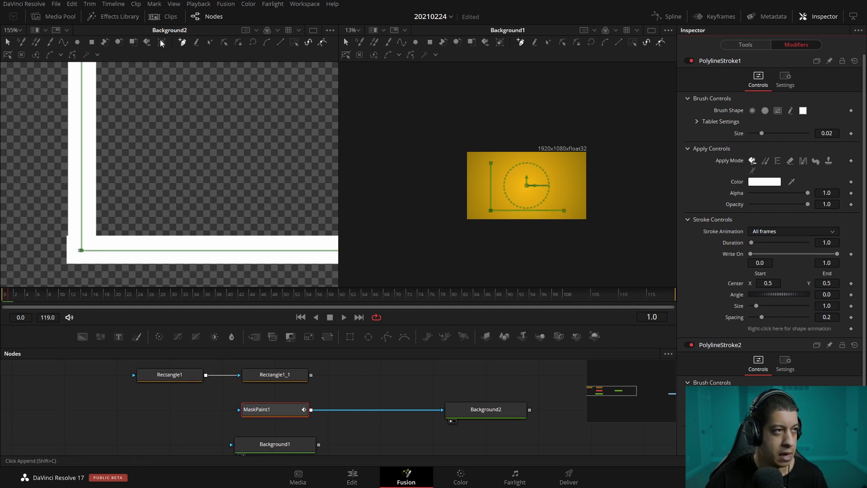
{"action": "left_click", "coordinate": [224, 43]}
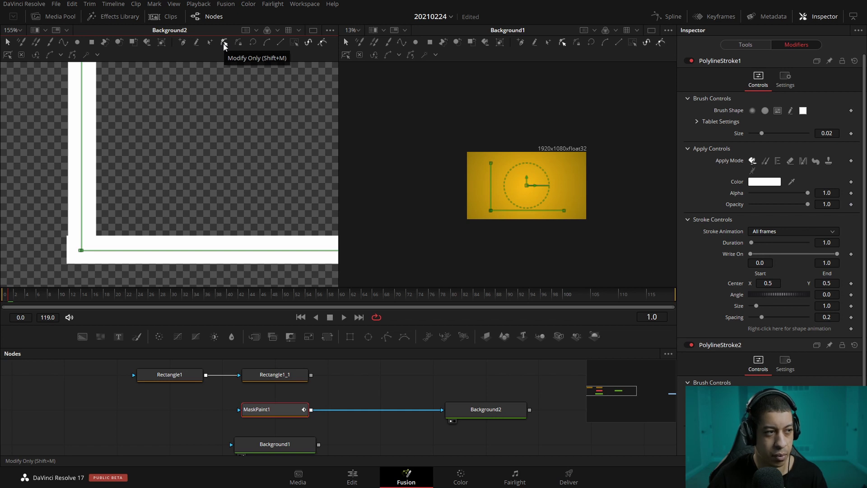
{"action": "scroll", "coordinate": [77, 253], "scroll_direction": "up", "scroll_amount": 10}
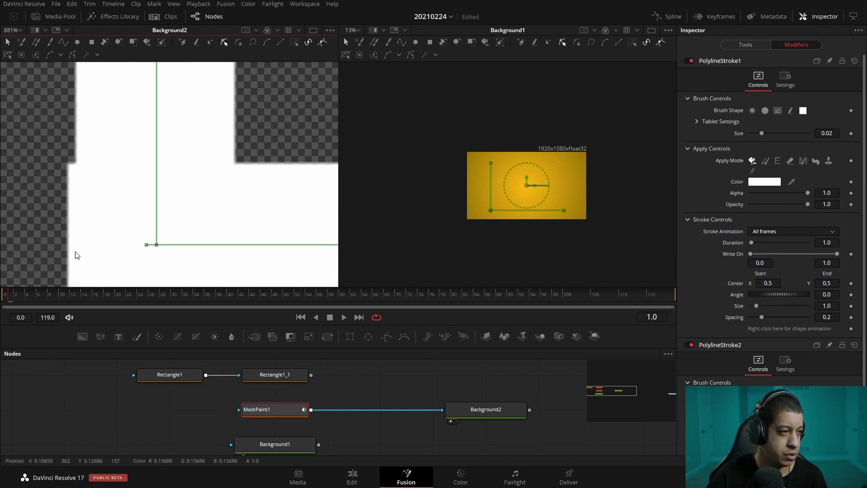
{"action": "left_click", "coordinate": [145, 245]}
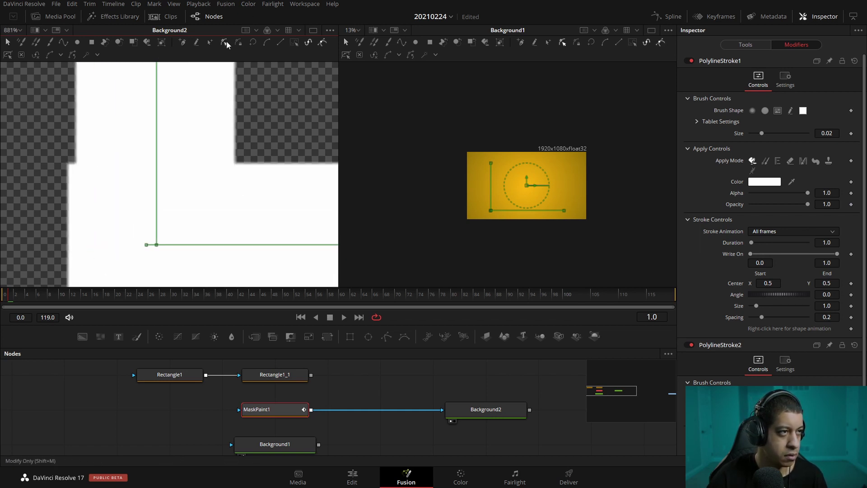
{"action": "left_click", "coordinate": [282, 163]}
{"action": "key", "text": "ctrl+z"}
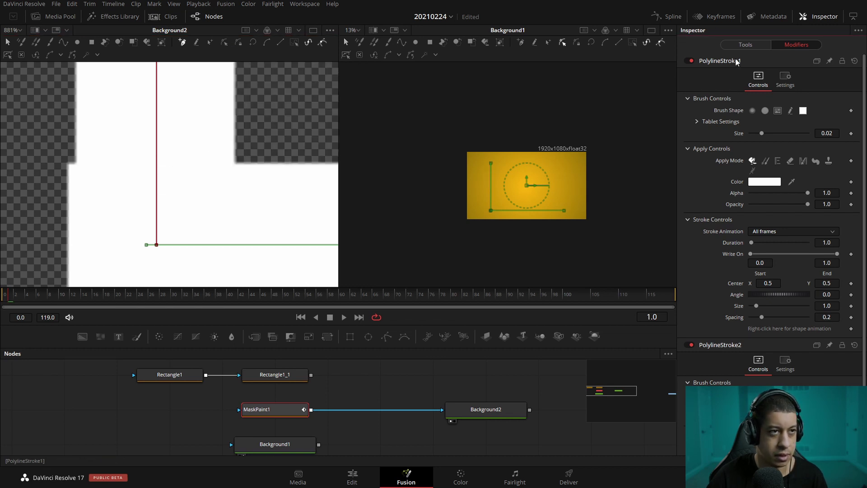
{"action": "left_click", "coordinate": [224, 43]}
{"action": "left_click", "coordinate": [140, 246]}
{"action": "left_click", "coordinate": [21, 55]}
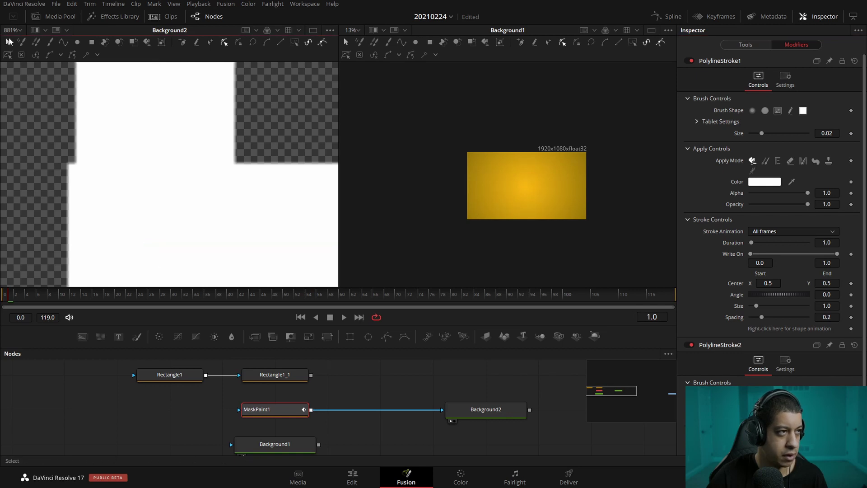
{"action": "key", "text": "ctrl+z"}
Step: Move the horizontal stroke's left end point onto the vertical stroke's lower end point so the corner edges line up
{"action": "left_click_drag", "start_coordinate": [145, 246], "coordinate": [154, 246]}
{"action": "scroll", "coordinate": [134, 187], "scroll_direction": "down", "scroll_amount": 15}
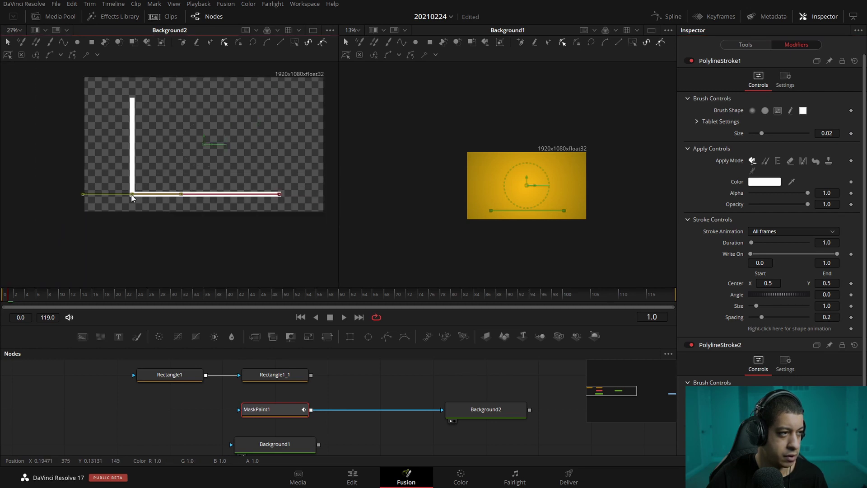
{"action": "left_click_drag", "start_coordinate": [173, 170], "coordinate": [163, 191]}
{"action": "left_click", "coordinate": [375, 396]}
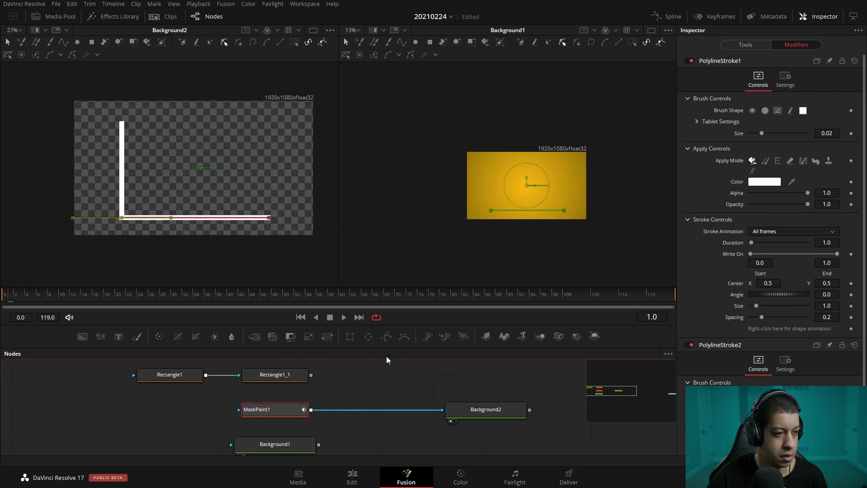
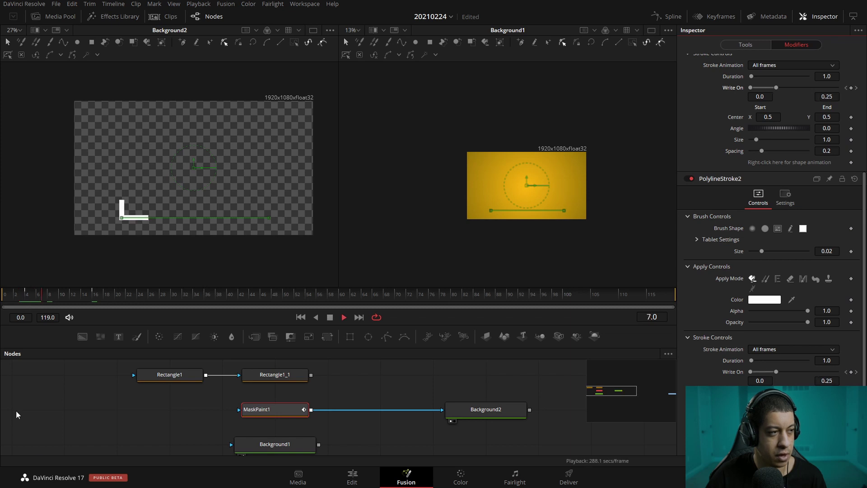
Step: Play the strokes' write-on animation from the start and scrub through it to frame 24
{"action": "left_click_drag", "start_coordinate": [24, 296], "coordinate": [1, 303]}
{"action": "key", "text": "space"}
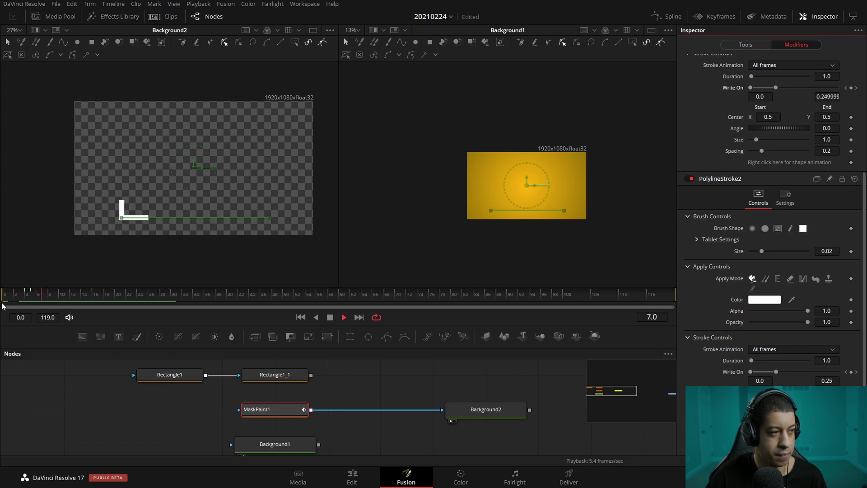
{"action": "left_click", "coordinate": [26, 295]}
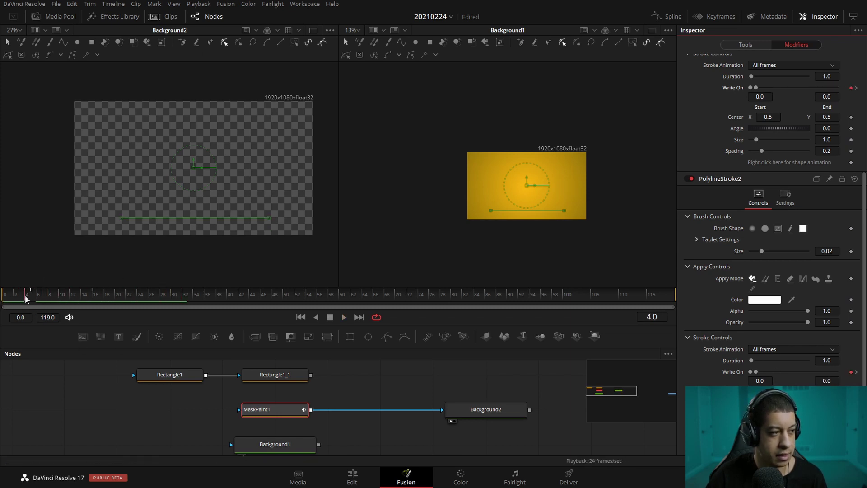
{"action": "left_click_drag", "start_coordinate": [50, 297], "coordinate": [142, 296]}
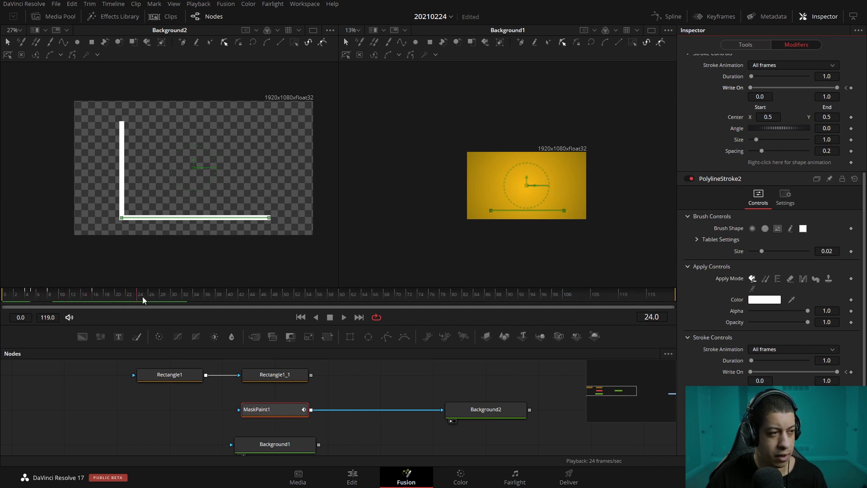
Step: Open the Spline editor in an enlarged work area and display all of MaskPaint1's stroke curves fitted to view
{"action": "left_click", "coordinate": [667, 17]}
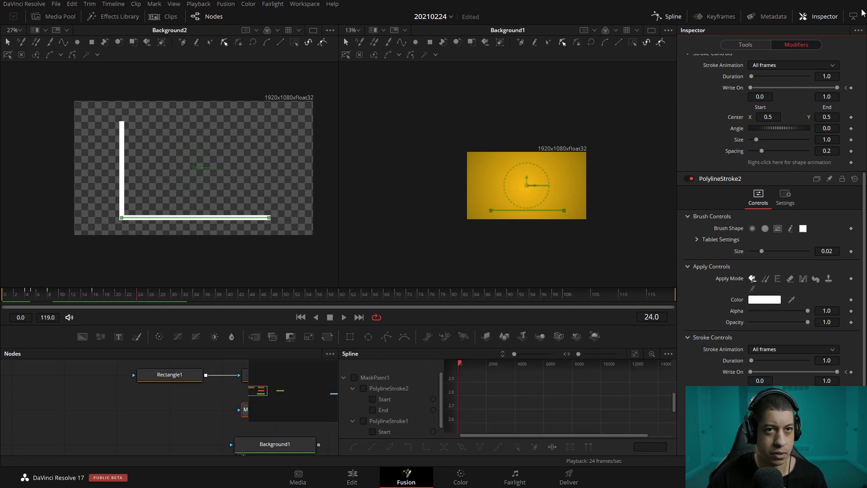
{"action": "left_click", "coordinate": [853, 17]}
{"action": "left_click_drag", "start_coordinate": [606, 324], "coordinate": [606, 210]}
{"action": "left_click_drag", "start_coordinate": [369, 358], "coordinate": [277, 407]}
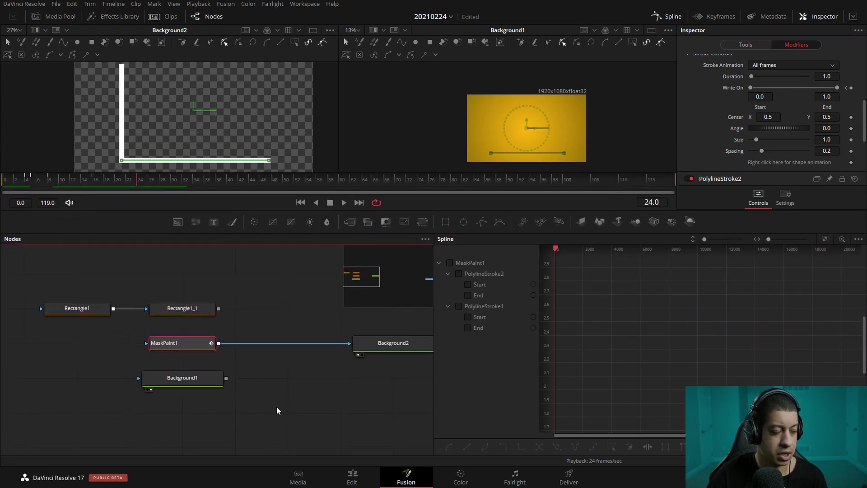
{"action": "left_click", "coordinate": [451, 263]}
{"action": "left_click", "coordinate": [825, 239]}
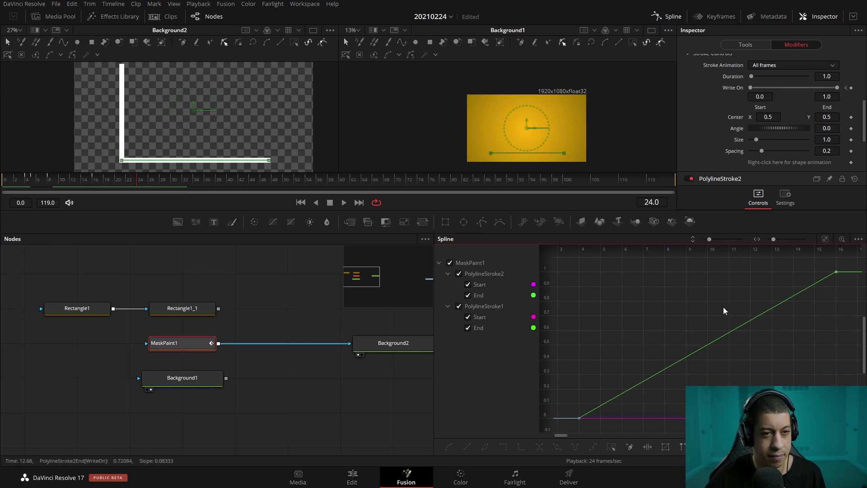
{"action": "left_click_drag", "start_coordinate": [561, 435], "coordinate": [568, 435]}
{"action": "left_click", "coordinate": [825, 239]}
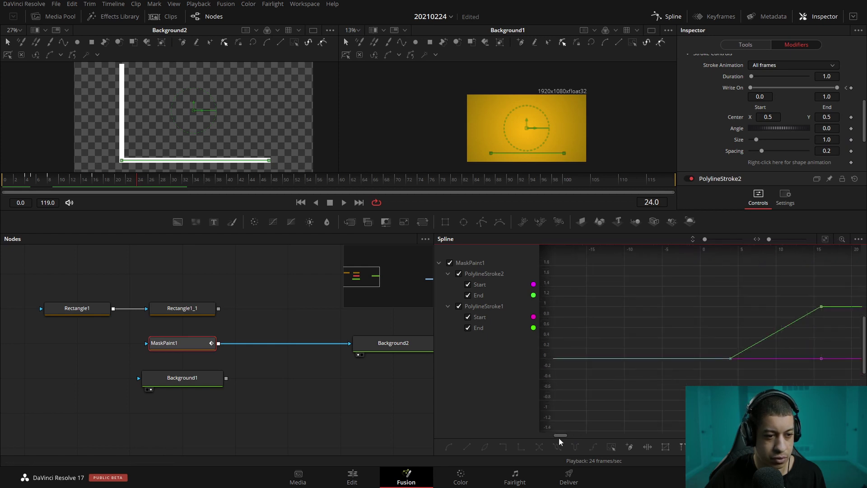
{"action": "left_click_drag", "start_coordinate": [563, 435], "coordinate": [559, 436]}
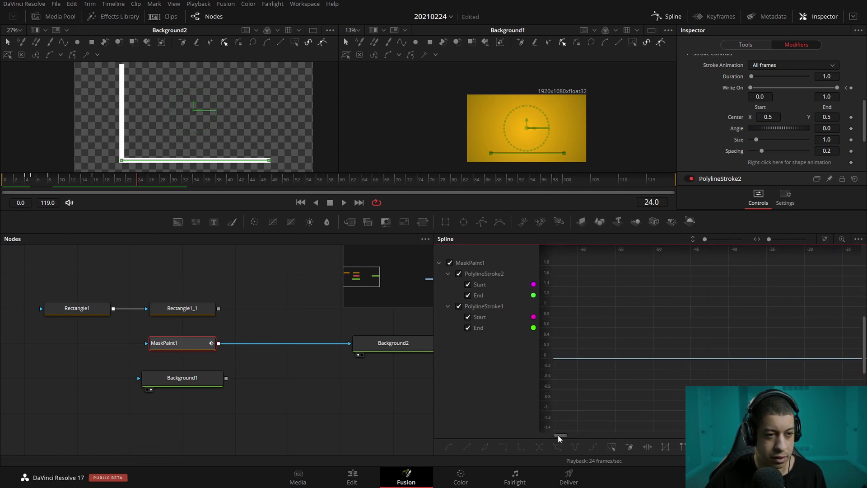
{"action": "left_click", "coordinate": [826, 239]}
Step: Move the final Write On keyframes of both polyline strokes out to frame 23 in a widened Spline editor
{"action": "left_click_drag", "start_coordinate": [848, 262], "coordinate": [811, 377]}
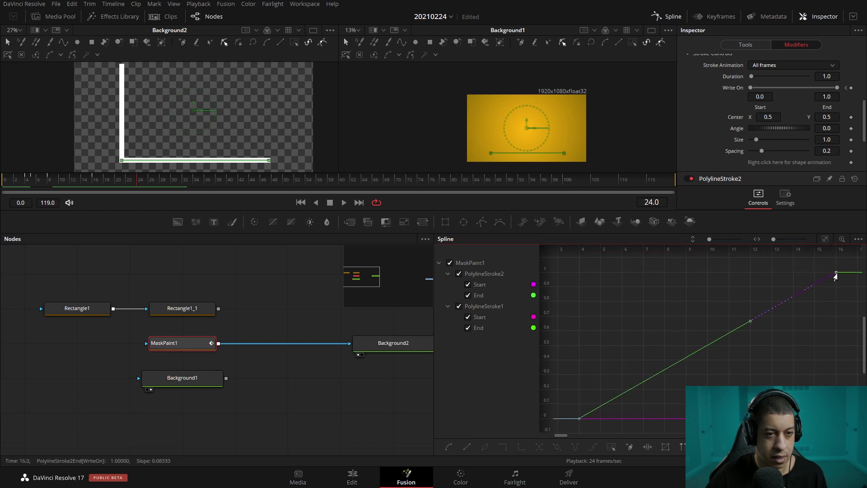
{"action": "left_click_drag", "start_coordinate": [835, 276], "coordinate": [860, 276]}
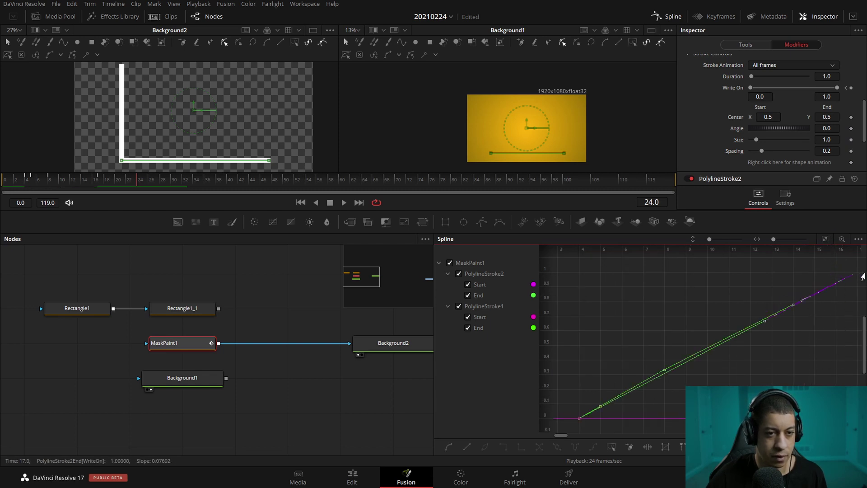
{"action": "left_click_drag", "start_coordinate": [562, 436], "coordinate": [559, 439]}
{"action": "left_click_drag", "start_coordinate": [433, 383], "coordinate": [102, 375]}
{"action": "left_click", "coordinate": [826, 239]}
{"action": "scroll", "coordinate": [763, 345], "scroll_direction": "down", "scroll_amount": 1}
{"action": "left_click_drag", "start_coordinate": [780, 339], "coordinate": [695, 339]}
{"action": "left_click_drag", "start_coordinate": [730, 271], "coordinate": [805, 384]}
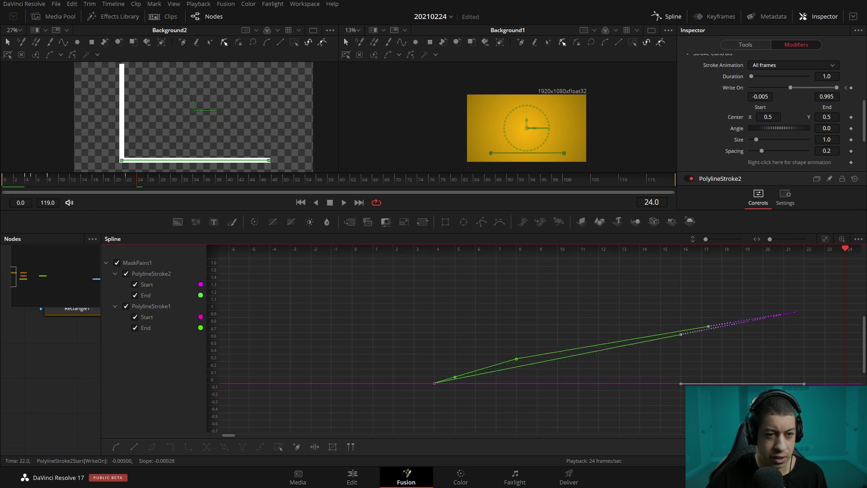
{"action": "left_click_drag", "start_coordinate": [814, 384], "coordinate": [835, 384]}
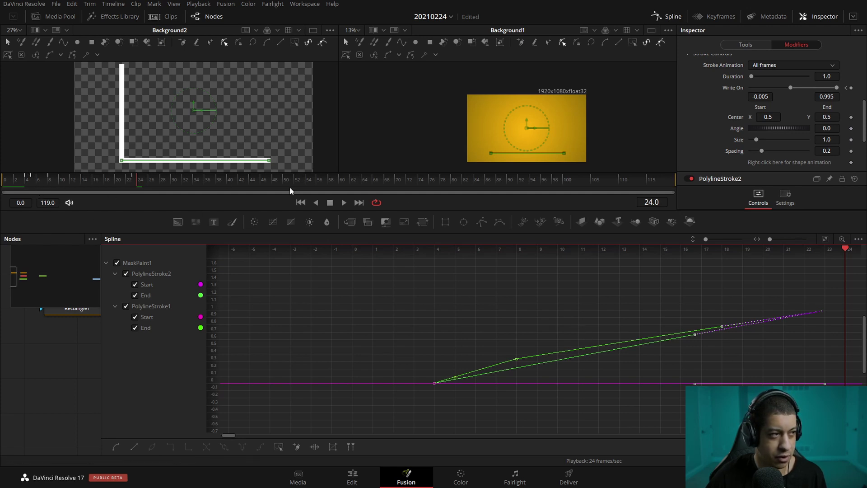
Step: Delete the in-between Write On End keyframes at frames 8 and 5
{"action": "left_click_drag", "start_coordinate": [512, 354], "coordinate": [524, 360]}
{"action": "key", "text": "Delete"}
{"action": "left_click_drag", "start_coordinate": [451, 371], "coordinate": [457, 378]}
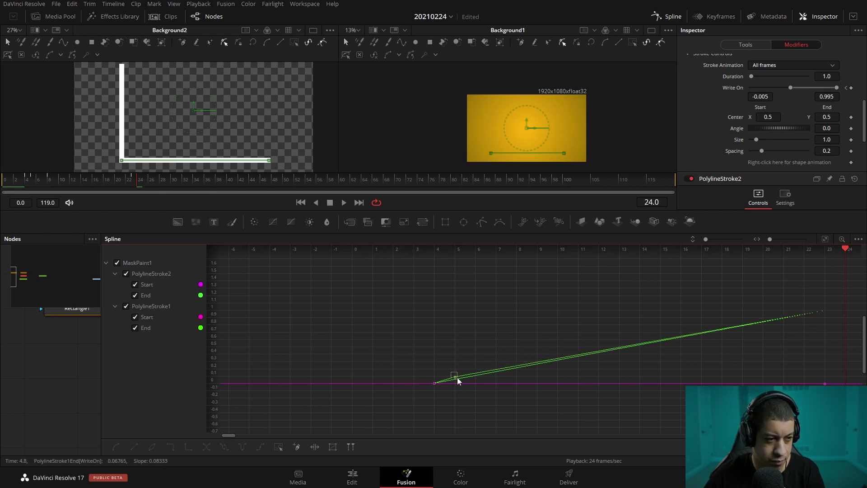
{"action": "key", "text": "Delete"}
Step: Smooth the final Write On keyframes of both strokes with an Ease In of 62.4 and play back the animation
{"action": "left_click_drag", "start_coordinate": [840, 299], "coordinate": [816, 393]}
{"action": "key", "text": "s"}
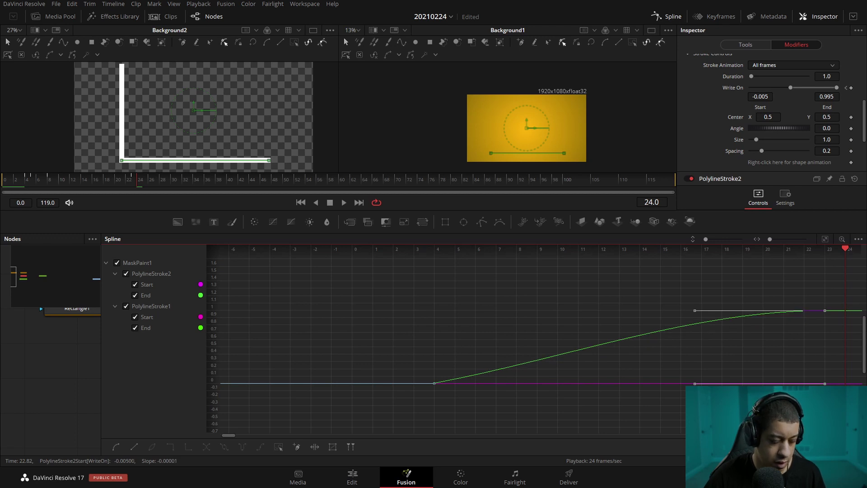
{"action": "key", "text": "t"}
{"action": "left_click_drag", "start_coordinate": [770, 253], "coordinate": [470, 247]}
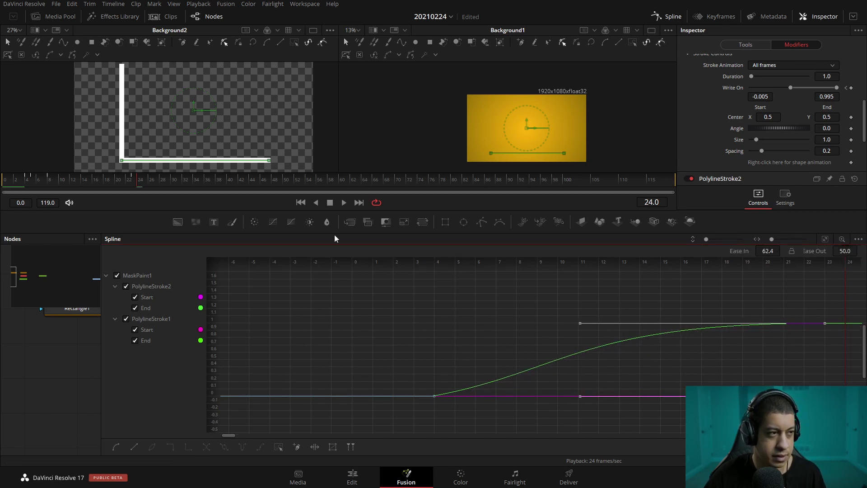
{"action": "left_click_drag", "start_coordinate": [397, 209], "coordinate": [393, 291]}
{"action": "key", "text": "space"}
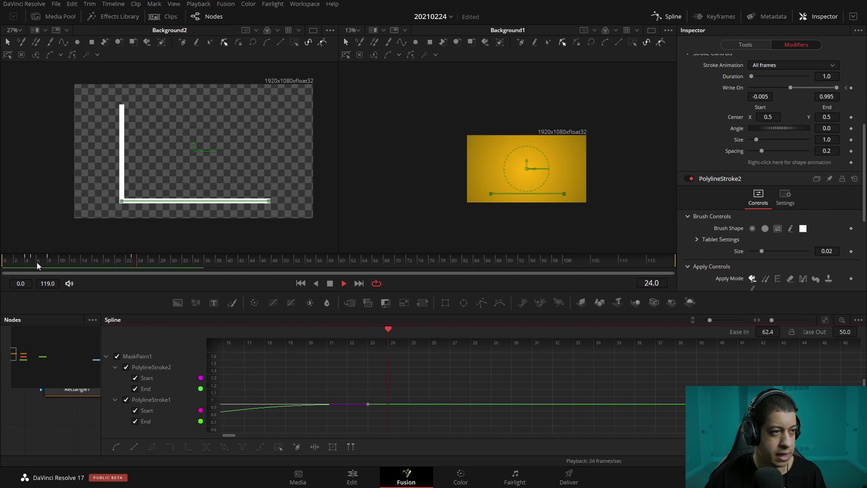
Step: Close the Spline editor and delete the unused Rectangle1 and Rectangle1_1 nodes
{"action": "left_click", "coordinate": [667, 17]}
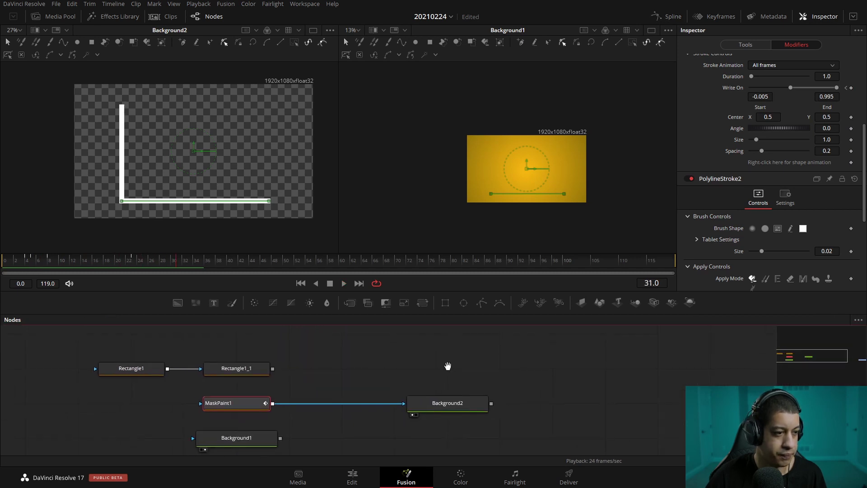
{"action": "mouse_move", "coordinate": [270, 371]}
{"action": "left_mouse_down"}
{"action": "mouse_move", "coordinate": [254, 381]}
{"action": "mouse_move", "coordinate": [165, 372]}
{"action": "mouse_move", "coordinate": [276, 371]}
{"action": "left_mouse_up"}
{"action": "left_click_drag", "start_coordinate": [84, 350], "coordinate": [142, 372]}
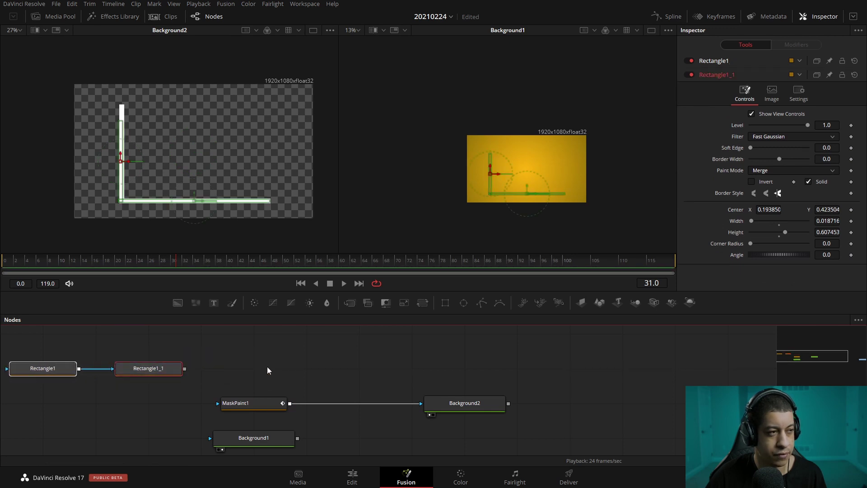
{"action": "left_click", "coordinate": [266, 364]}
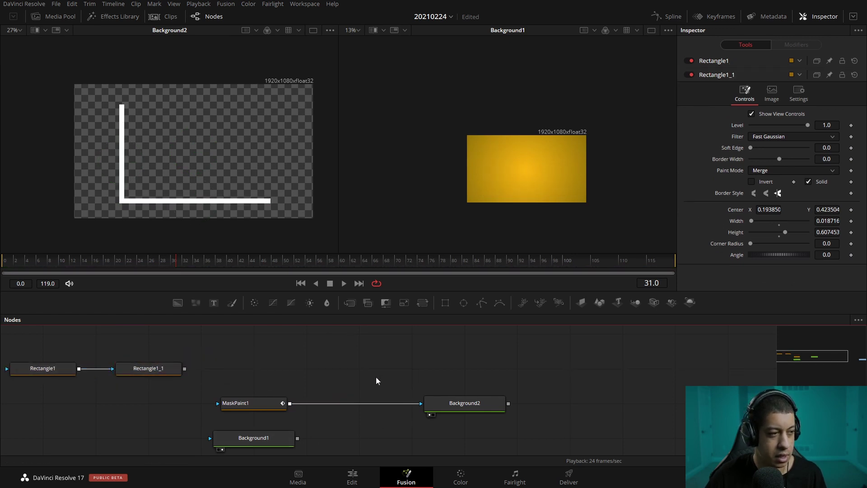
{"action": "left_click_drag", "start_coordinate": [193, 353], "coordinate": [72, 381]}
{"action": "key", "text": "Delete"}
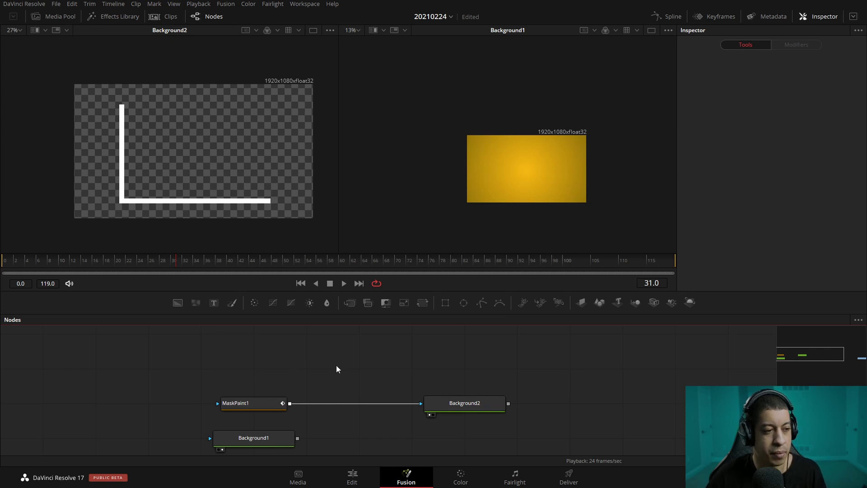
Step: Add a new Background node above Background2 and show it in the second viewer
{"action": "left_click_drag", "start_coordinate": [330, 347], "coordinate": [273, 354]}
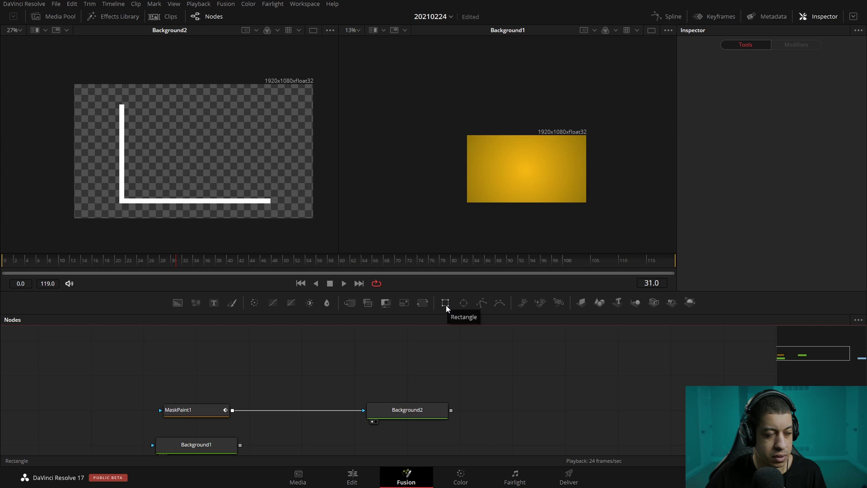
{"action": "left_click_drag", "start_coordinate": [180, 302], "coordinate": [430, 382]}
{"action": "key", "text": "2"}
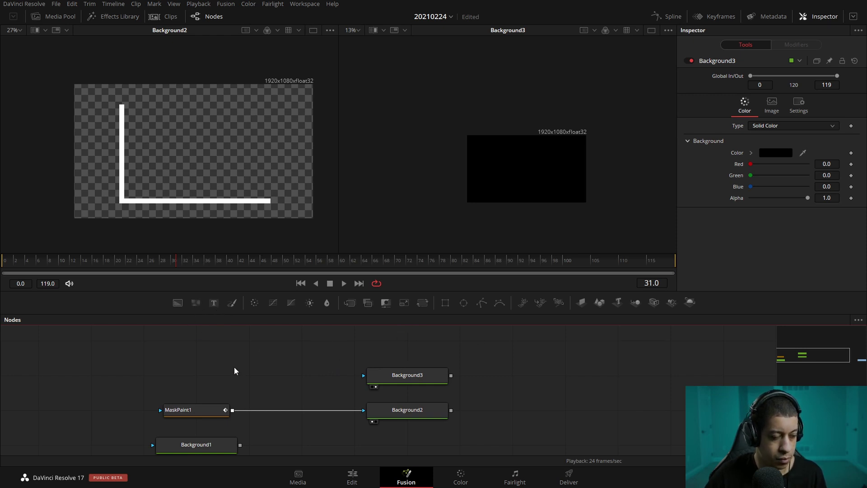
Step: Add a Mask Paint node and connect its output to Background3 as the mask
{"action": "key", "text": "shift+space"}
{"action": "type", "text": "mask"}
{"action": "key", "text": "Return"}
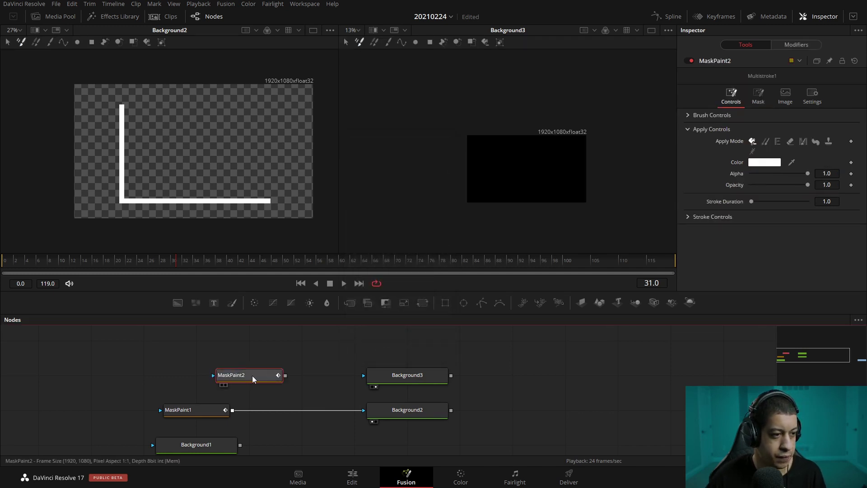
{"action": "left_click_drag", "start_coordinate": [286, 376], "coordinate": [364, 375]}
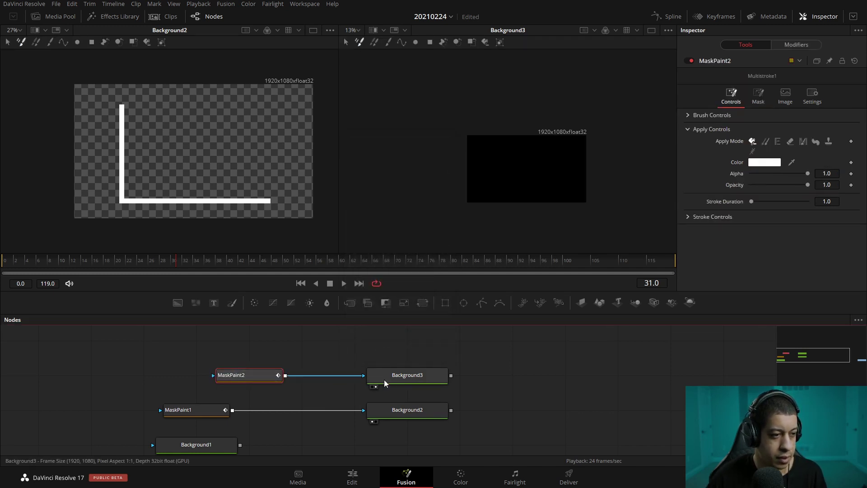
{"action": "left_click", "coordinate": [316, 396]}
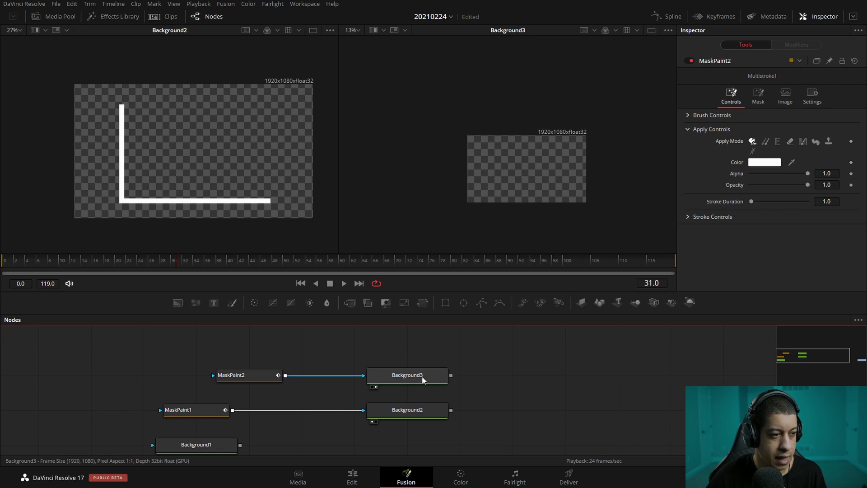
Step: Merge Background3 over Background2 and show the resulting merge in the second viewer
{"action": "left_click_drag", "start_coordinate": [450, 375], "coordinate": [450, 410]}
{"action": "key", "text": "2"}
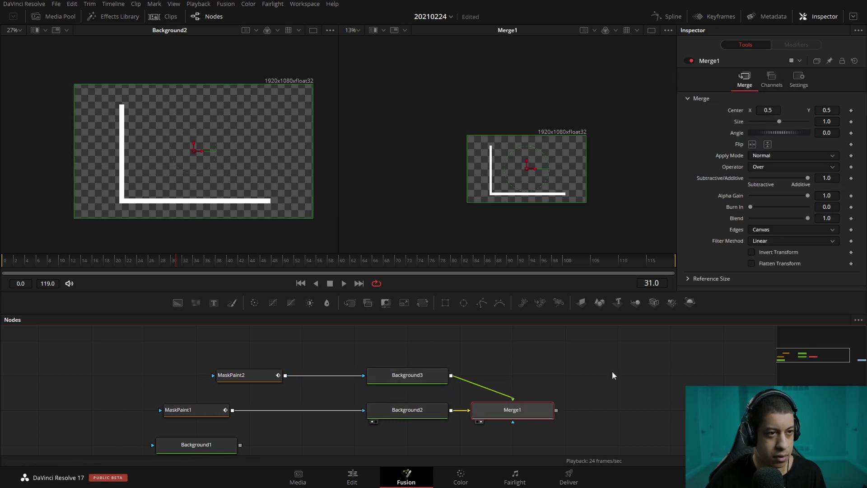
{"action": "left_click", "coordinate": [602, 354]}
Step: Show Background3 in the second viewer and draw a vertical two-point polyline stroke in MaskPaint2 near the middle of the frame
{"action": "left_click", "coordinate": [248, 375]}
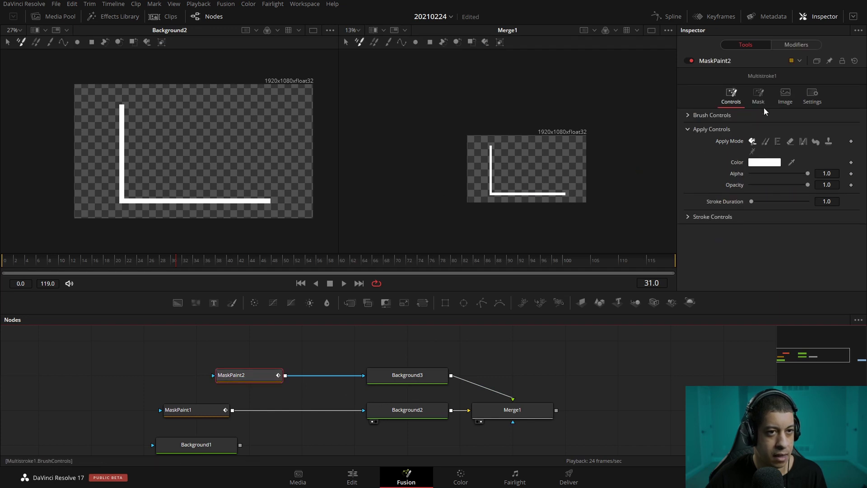
{"action": "left_click", "coordinate": [695, 116]}
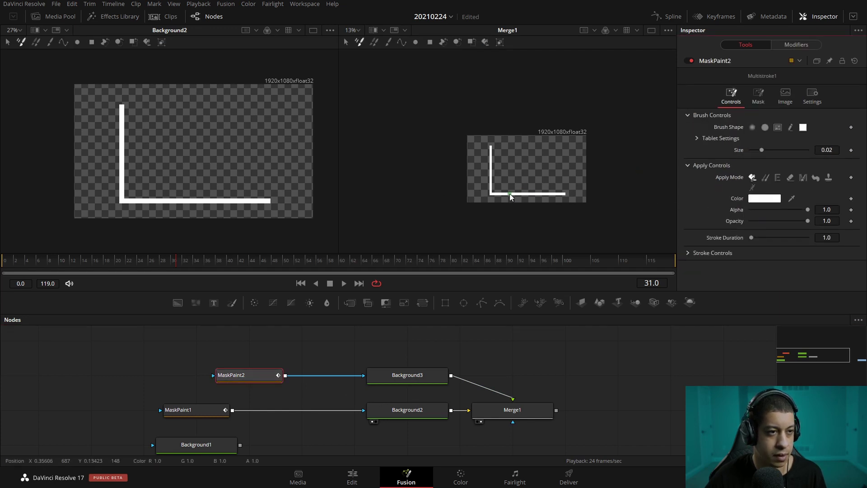
{"action": "left_click_drag", "start_coordinate": [534, 185], "coordinate": [521, 207]}
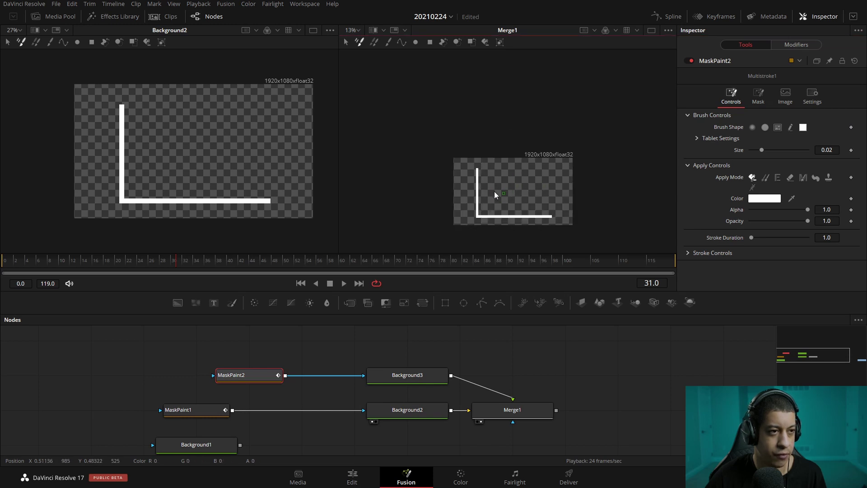
{"action": "left_click_drag", "start_coordinate": [583, 292], "coordinate": [582, 308]}
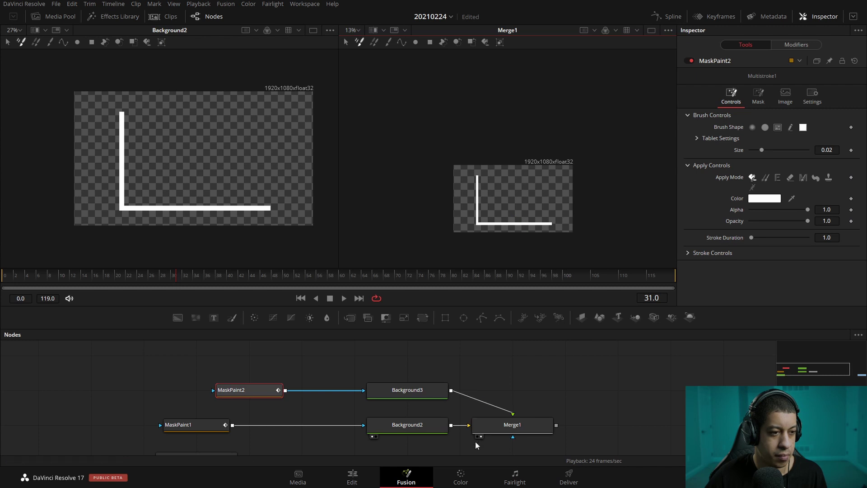
{"action": "key", "text": "2"}
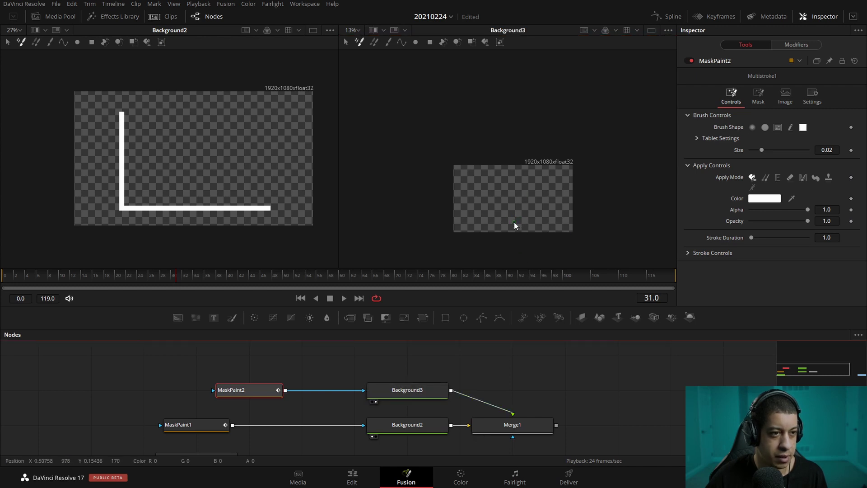
{"action": "left_click", "coordinate": [402, 42]}
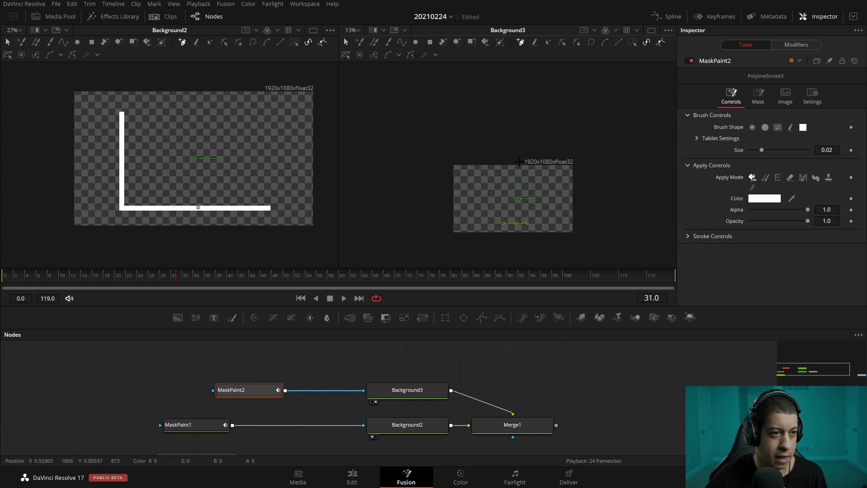
{"action": "left_click", "coordinate": [515, 174]}
{"action": "left_click", "coordinate": [515, 222]}
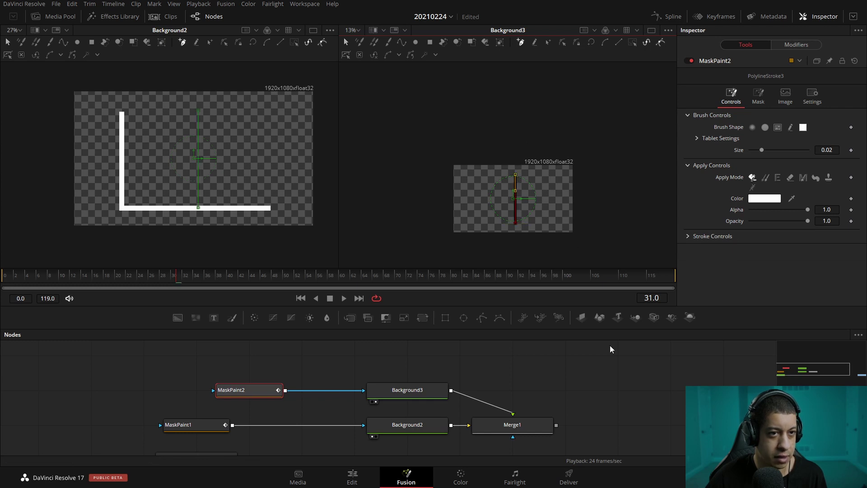
Step: Widen the vertical stroke into a bar by setting its brush size to 0.0433
{"action": "scroll", "coordinate": [511, 208], "scroll_direction": "up", "scroll_amount": 5}
{"action": "scroll", "coordinate": [537, 215], "scroll_direction": "down", "scroll_amount": 4}
{"action": "left_click_drag", "start_coordinate": [573, 223], "coordinate": [528, 217]}
{"action": "scroll", "coordinate": [524, 220], "scroll_direction": "up", "scroll_amount": 2}
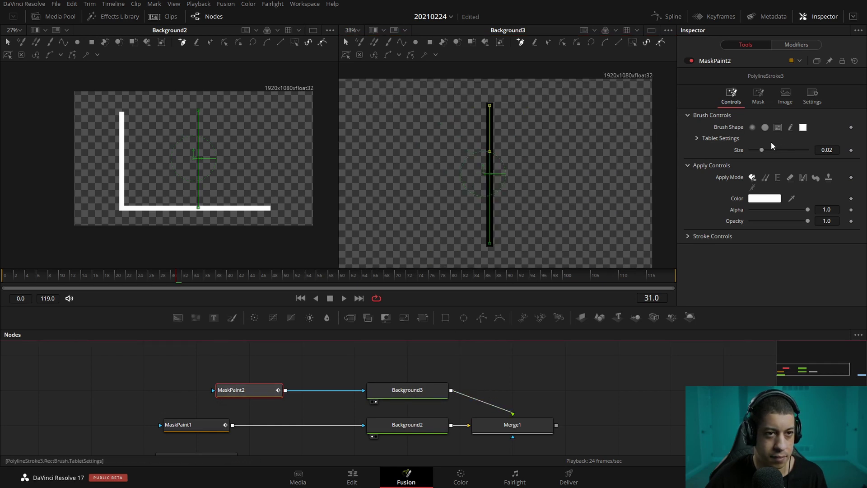
{"action": "left_click_drag", "start_coordinate": [762, 149], "coordinate": [778, 153]}
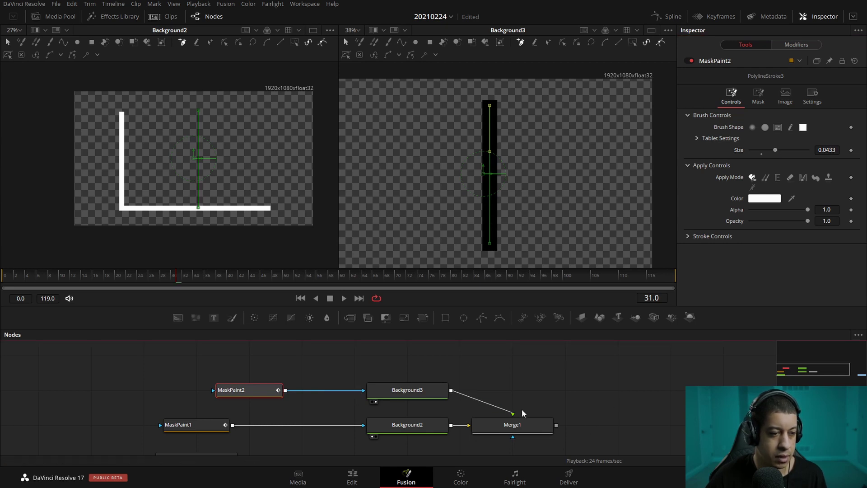
Step: Show Merge1 in the second viewer, try moving the bar toward the vertical axis with the merge centre, and return to Background3
{"action": "left_click", "coordinate": [534, 426]}
{"action": "key", "text": "2"}
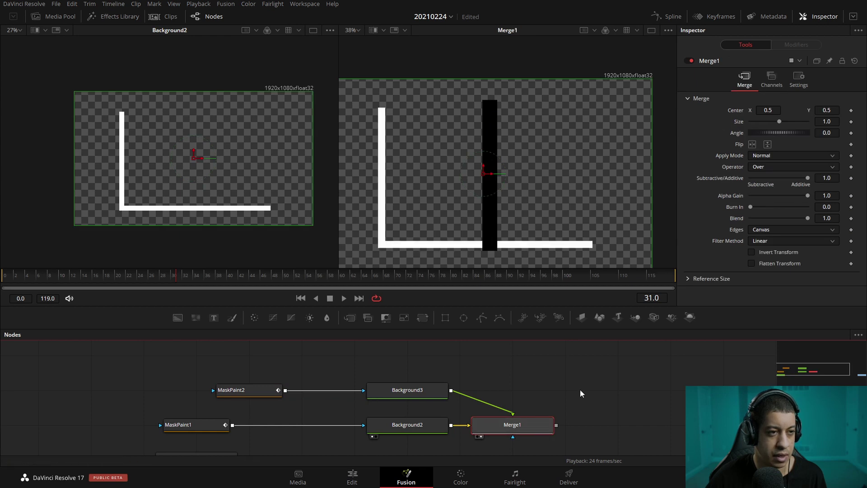
{"action": "left_click_drag", "start_coordinate": [487, 178], "coordinate": [421, 175]}
{"action": "key", "text": "ctrl+z"}
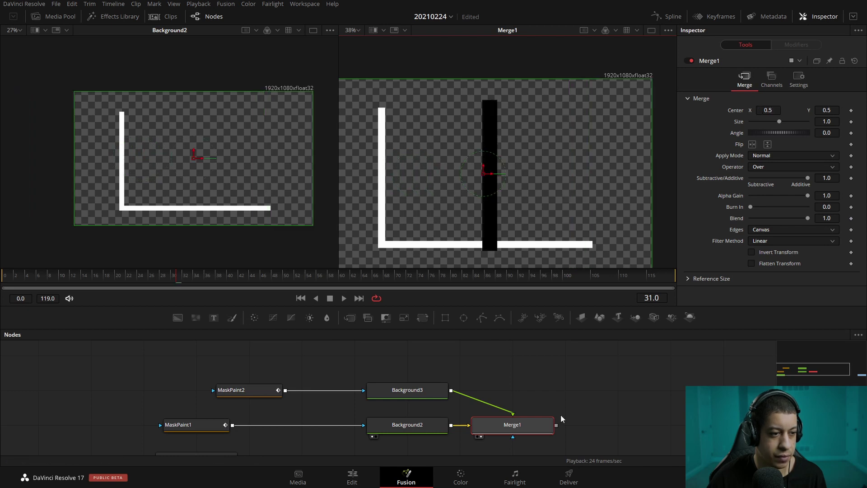
{"action": "left_click", "coordinate": [375, 401]}
{"action": "left_click", "coordinate": [326, 375]}
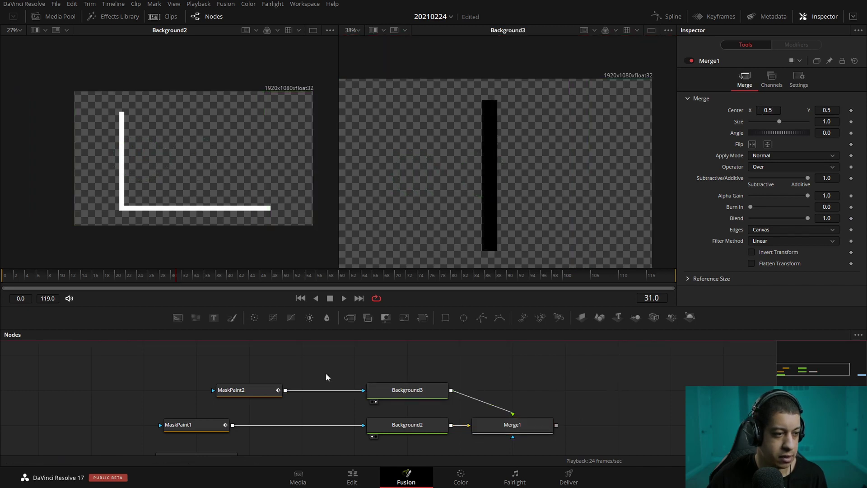
Step: Check the reference bar graph image in the browser and set Background3's type to Gradient
{"action": "left_click", "coordinate": [246, 390]}
{"action": "left_click", "coordinate": [411, 387]}
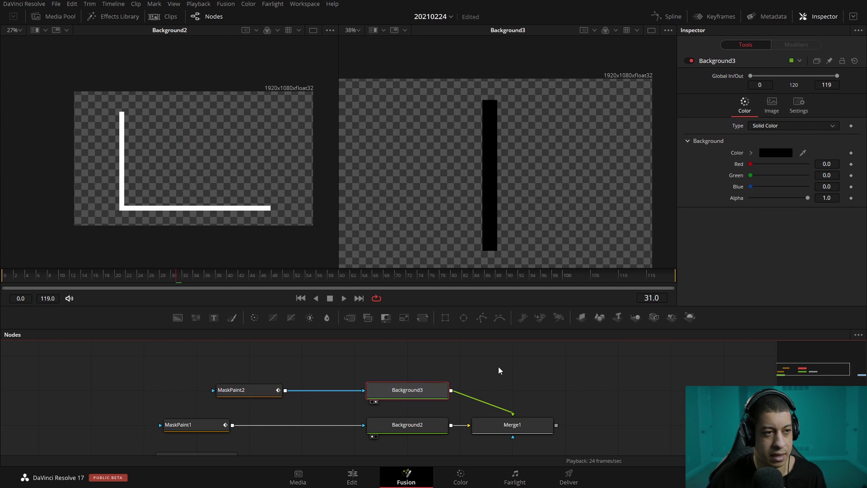
{"action": "left_click", "coordinate": [792, 126]}
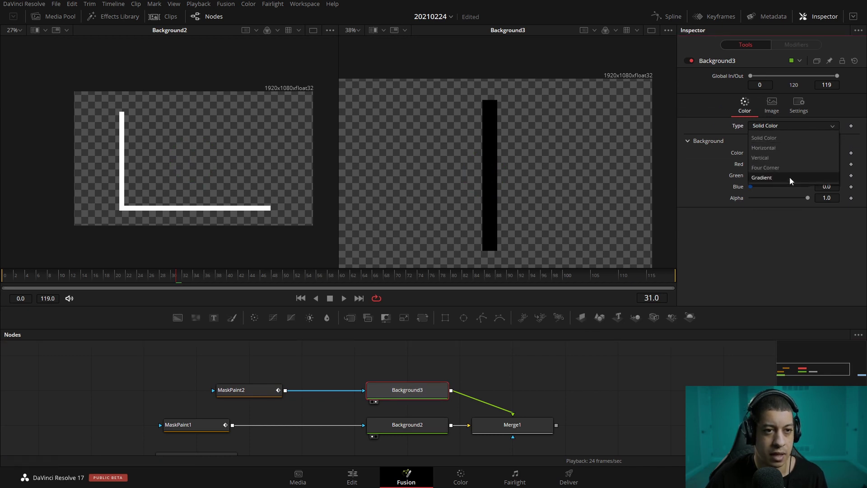
{"action": "key", "text": "alt+Tab"}
{"action": "left_click_drag", "start_coordinate": [591, 53], "coordinate": [463, 54]}
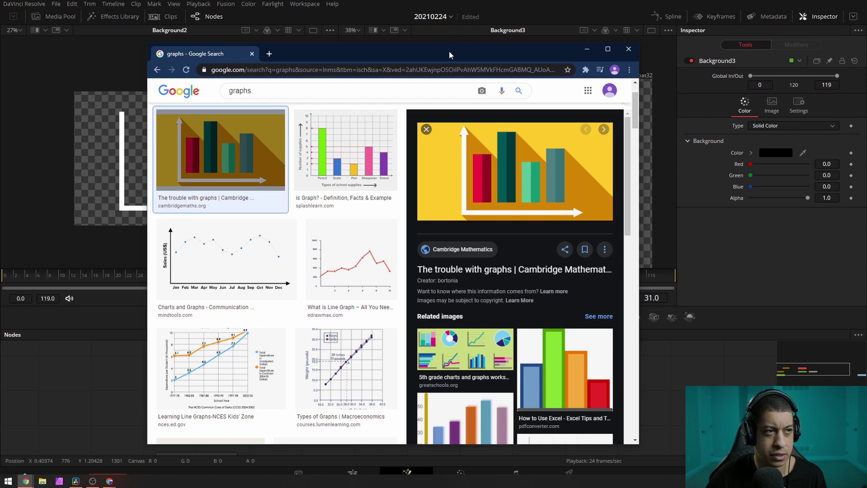
{"action": "key", "text": "alt+Tab"}
{"action": "left_click", "coordinate": [786, 126]}
{"action": "left_click", "coordinate": [787, 181]}
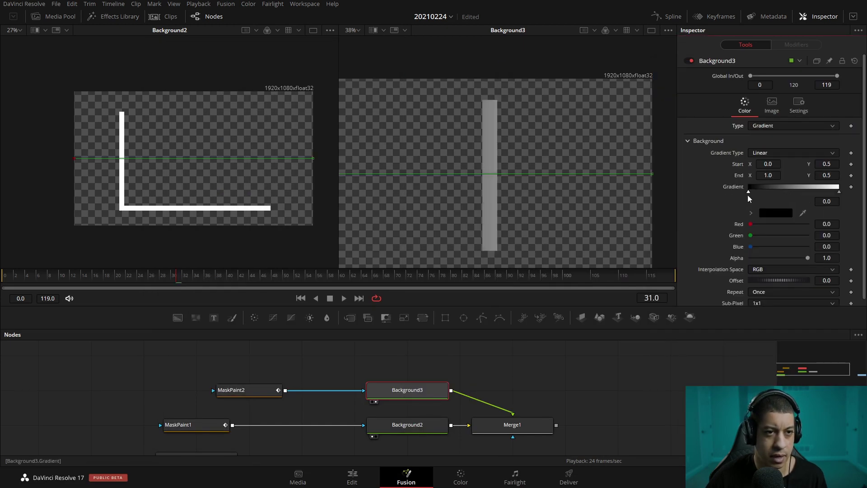
Step: Set Background3's gradient start colour to red #ff1418 and its end colour to dark red (0.529411, 0.070588, 0.078431)
{"action": "left_click", "coordinate": [774, 214]}
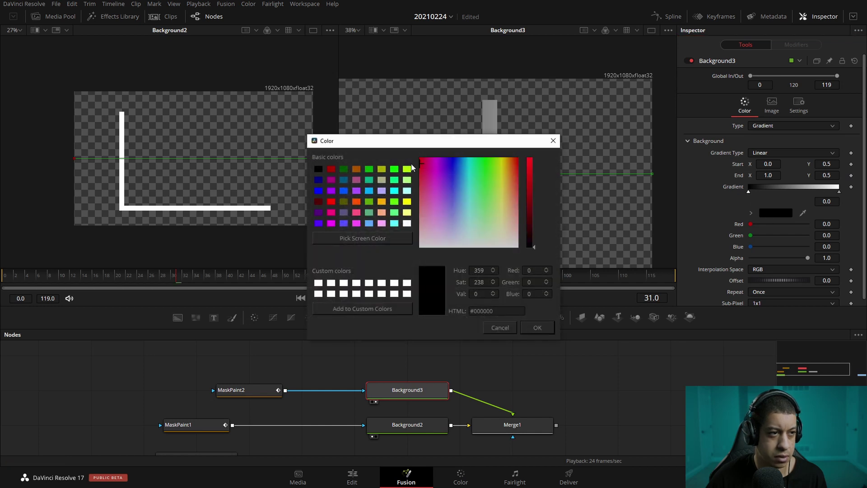
{"action": "left_click_drag", "start_coordinate": [532, 204], "coordinate": [530, 157]}
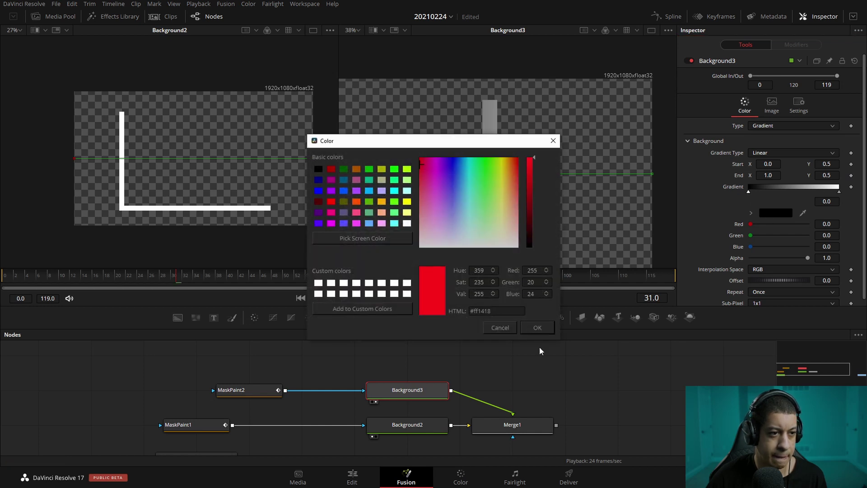
{"action": "left_click", "coordinate": [540, 329]}
{"action": "left_click", "coordinate": [839, 192]}
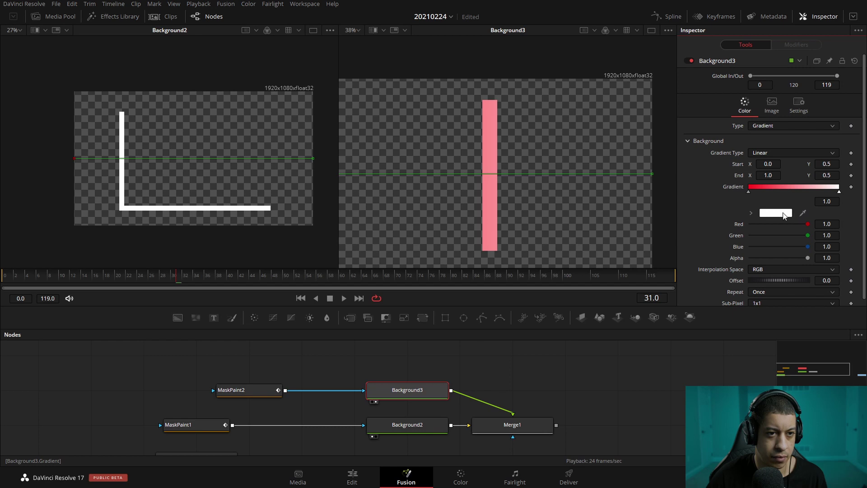
{"action": "left_click", "coordinate": [784, 213]}
{"action": "left_click_drag", "start_coordinate": [531, 174], "coordinate": [536, 202]}
{"action": "left_click", "coordinate": [542, 329]}
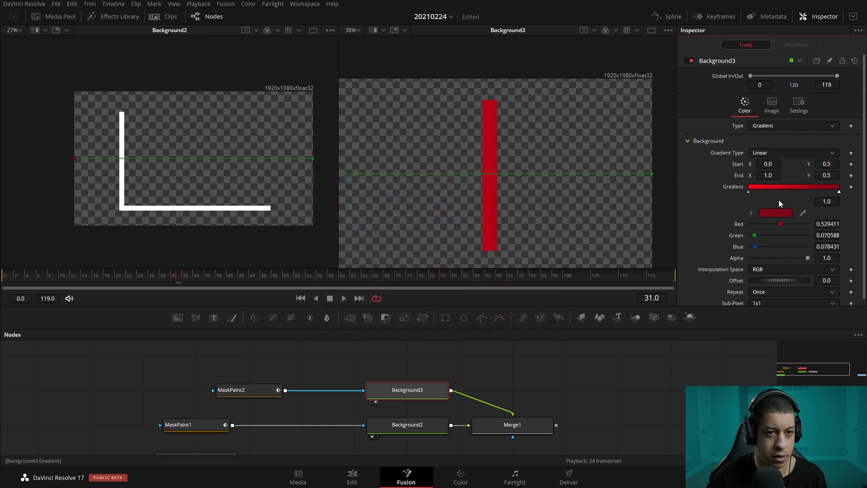
Step: Create a hard gradient edge by placing the bright red stop at 0.4999 and the dark red stop at 0.5
{"action": "left_click_drag", "start_coordinate": [751, 193], "coordinate": [793, 196]}
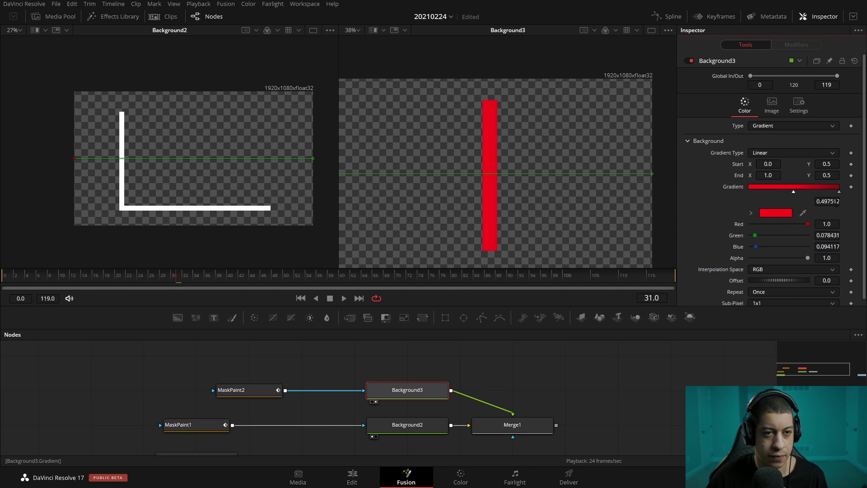
{"action": "mouse_move", "coordinate": [790, 196]}
{"action": "left_mouse_down"}
{"action": "mouse_move", "coordinate": [752, 196]}
{"action": "mouse_move", "coordinate": [849, 195]}
{"action": "mouse_move", "coordinate": [793, 196]}
{"action": "left_mouse_up"}
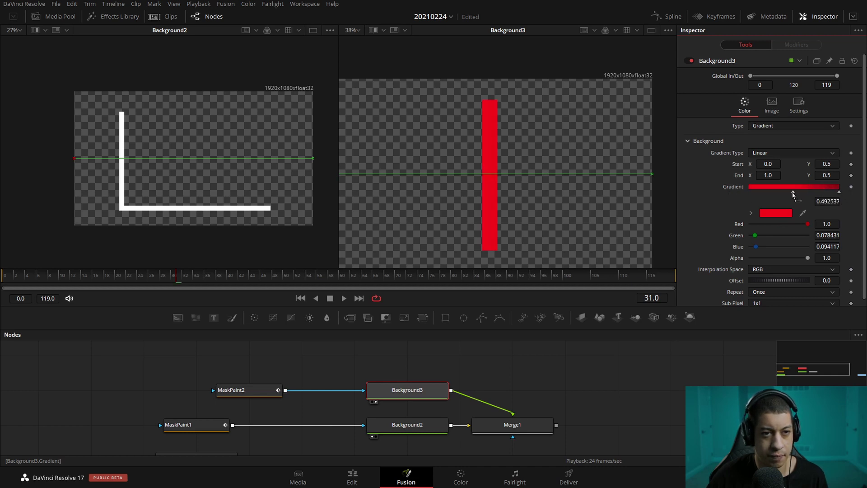
{"action": "left_click", "coordinate": [834, 201]}
{"action": "type", "text": ".4999"}
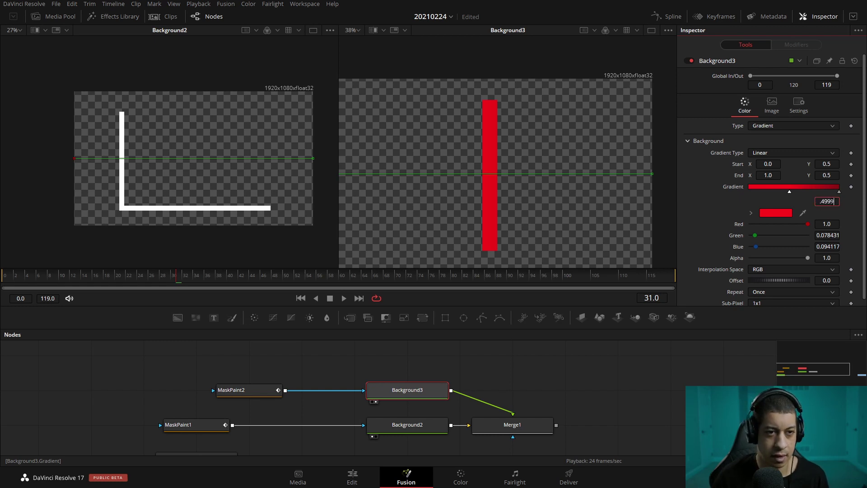
{"action": "key", "text": "Tab"}
{"action": "left_click", "coordinate": [840, 193]}
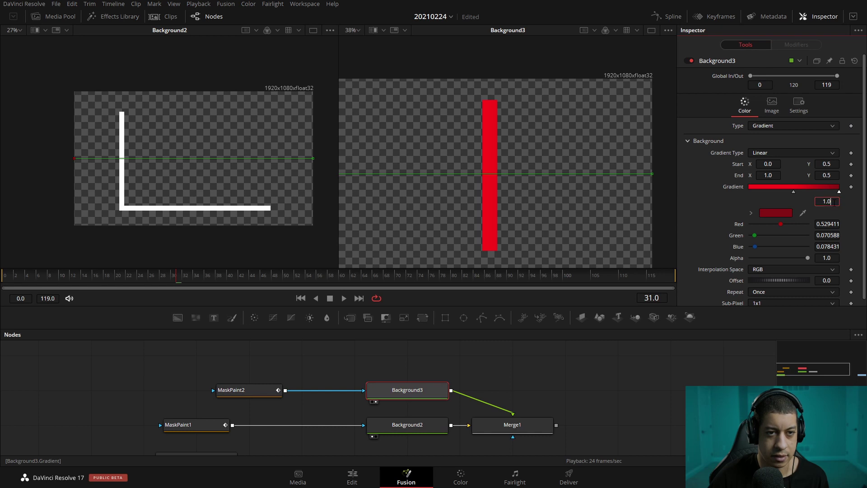
{"action": "type", "text": "0.5"}
{"action": "key", "text": "Tab"}
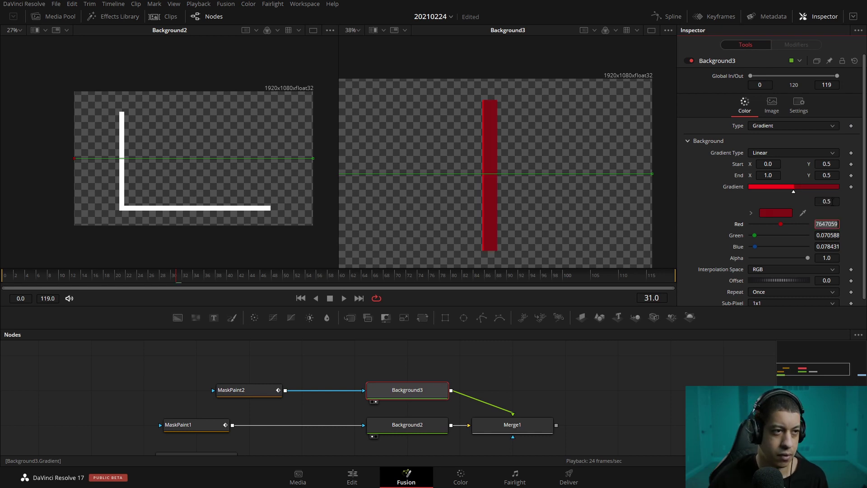
Step: Select the top point of MaskPaint2's polyline stroke and publish it as an editable point
{"action": "left_click", "coordinate": [253, 389]}
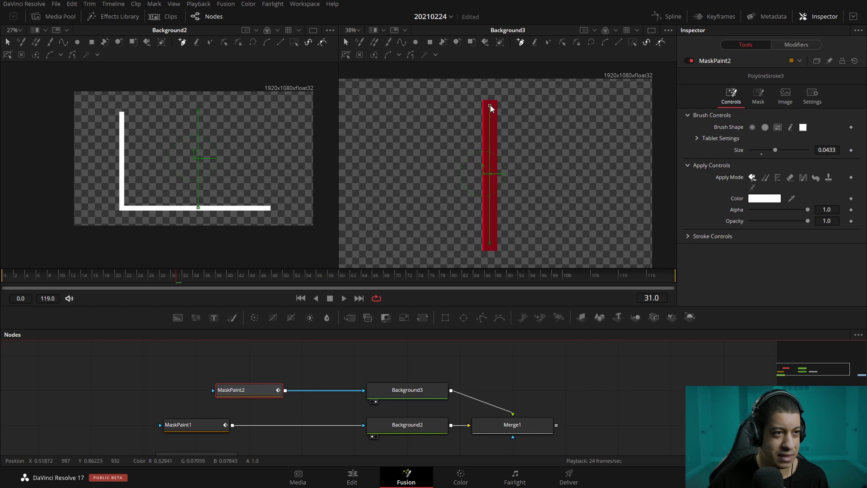
{"action": "left_click", "coordinate": [345, 42]}
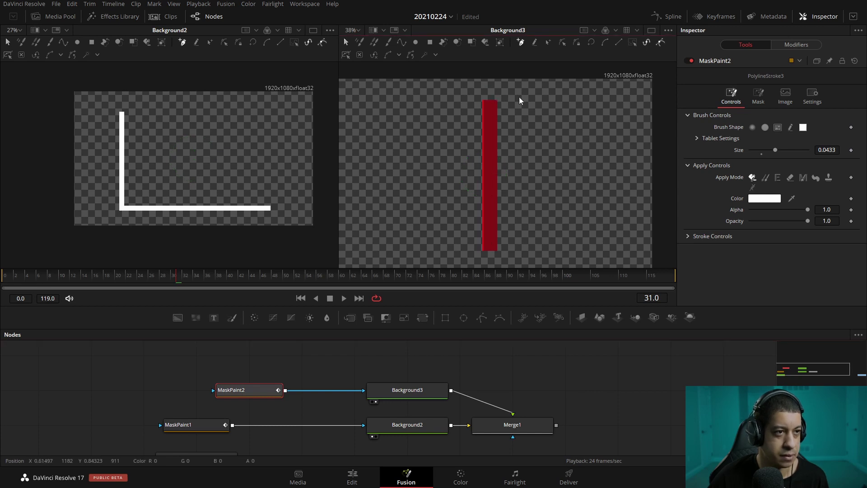
{"action": "left_click", "coordinate": [489, 159]}
{"action": "left_click", "coordinate": [797, 46]}
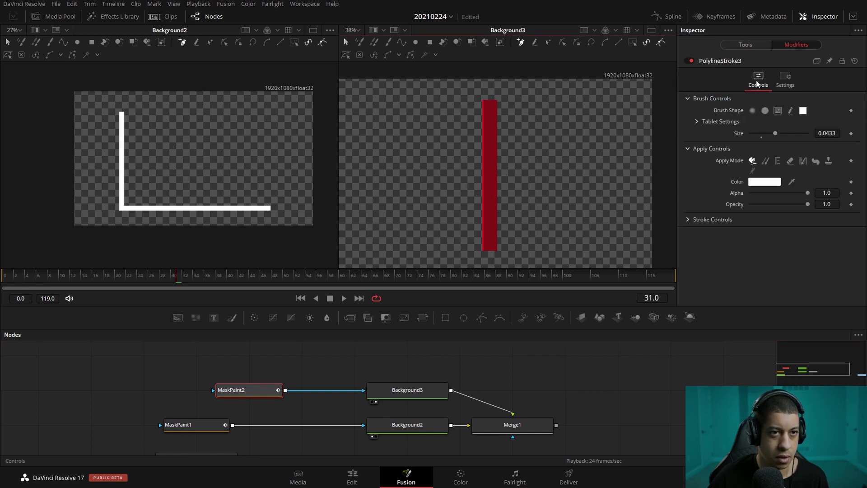
{"action": "left_click", "coordinate": [407, 69]}
{"action": "left_click", "coordinate": [709, 64]}
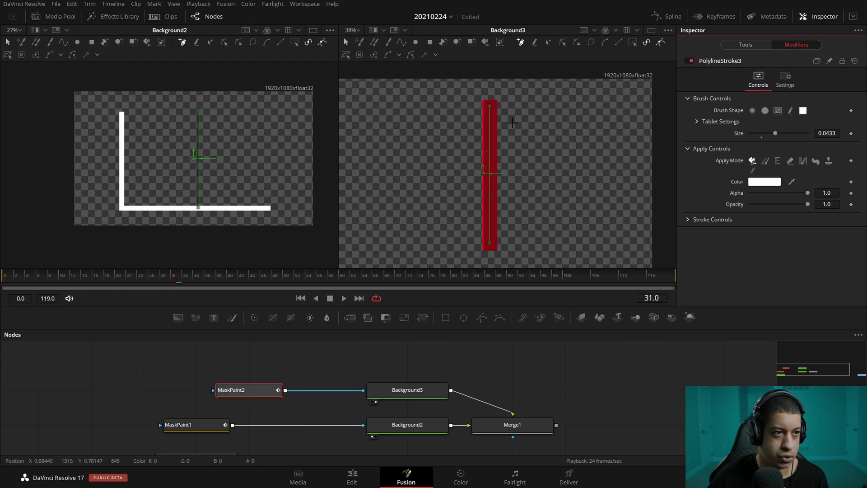
{"action": "left_click", "coordinate": [548, 44]}
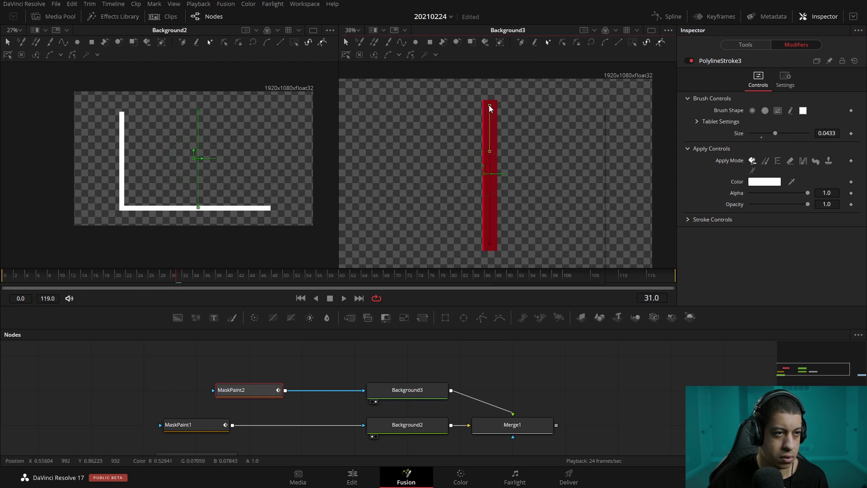
{"action": "right_click", "coordinate": [489, 108]}
{"action": "mouse_move", "coordinate": [561, 251]}
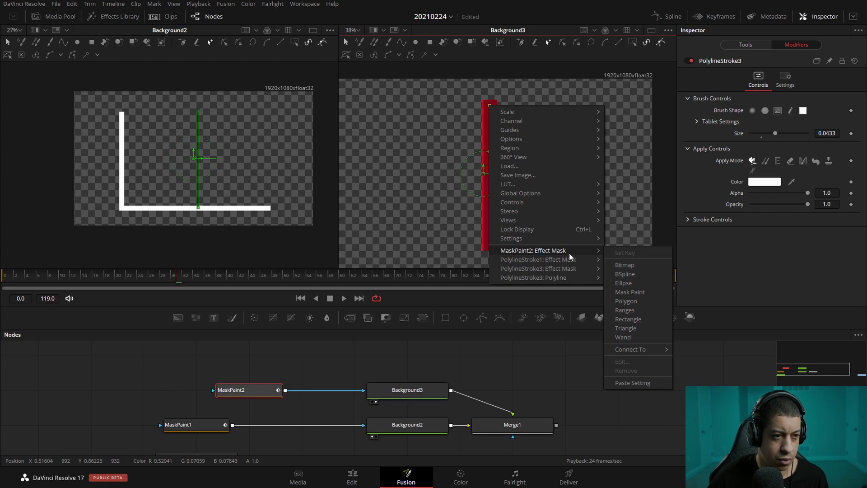
{"action": "mouse_move", "coordinate": [564, 281]}
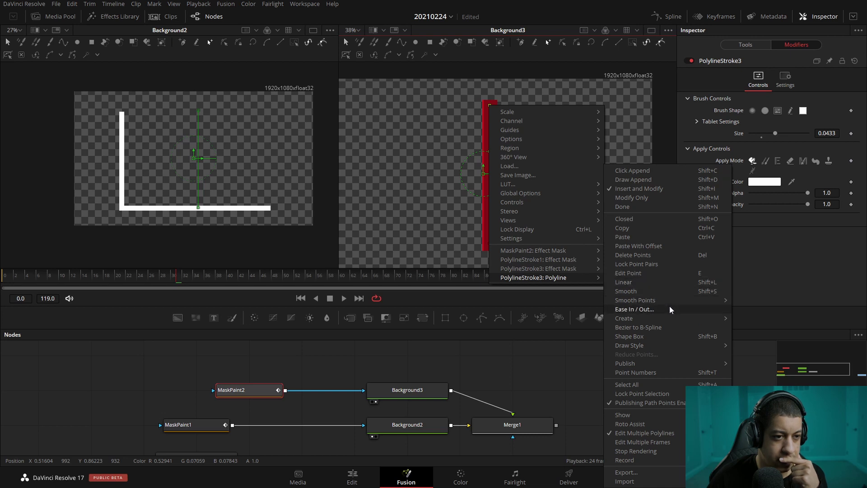
{"action": "mouse_move", "coordinate": [673, 364]}
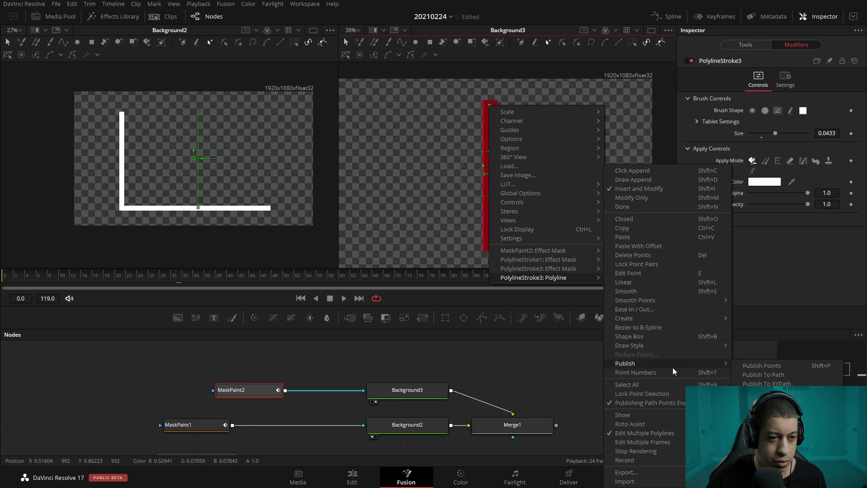
{"action": "left_click", "coordinate": [777, 375]}
Step: Set the X position of the red bar's published top point to 0.5
{"action": "left_click", "coordinate": [776, 233]}
{"action": "key", "text": "BackSpace"}
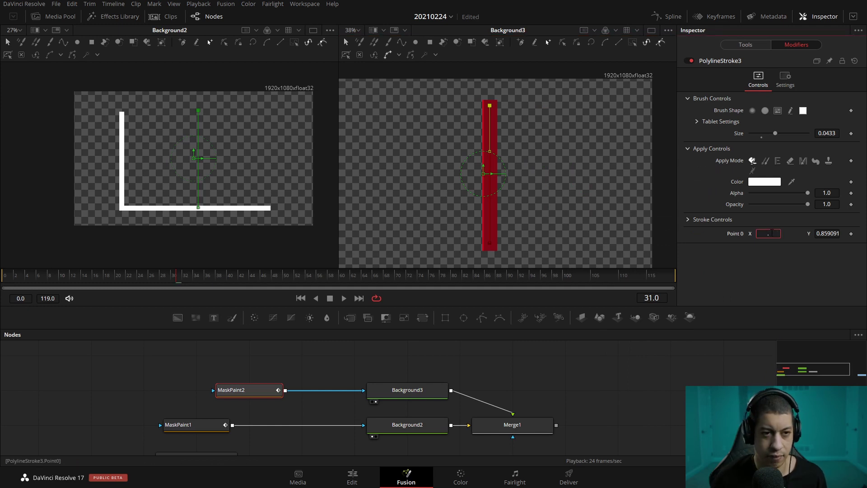
{"action": "key", "text": "Tab"}
{"action": "type", "text": ".6693211"}
{"action": "double_click", "coordinate": [827, 232]}
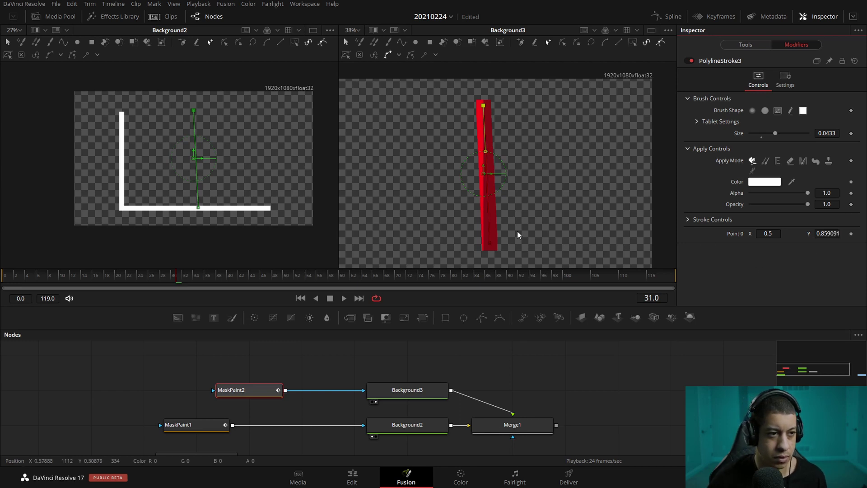
Step: Select the bottom point of the PolylineStroke3 polyline and publish it as an editable point
{"action": "left_click", "coordinate": [489, 244]}
{"action": "right_click", "coordinate": [491, 244]}
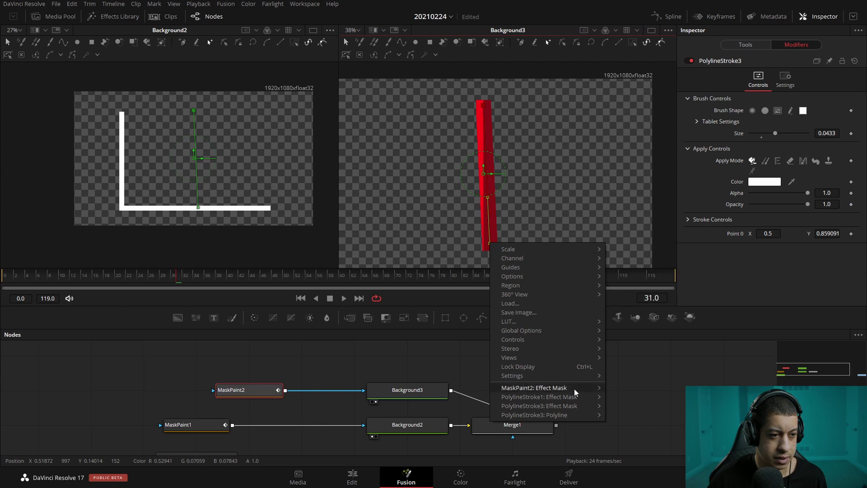
{"action": "mouse_move", "coordinate": [579, 418]}
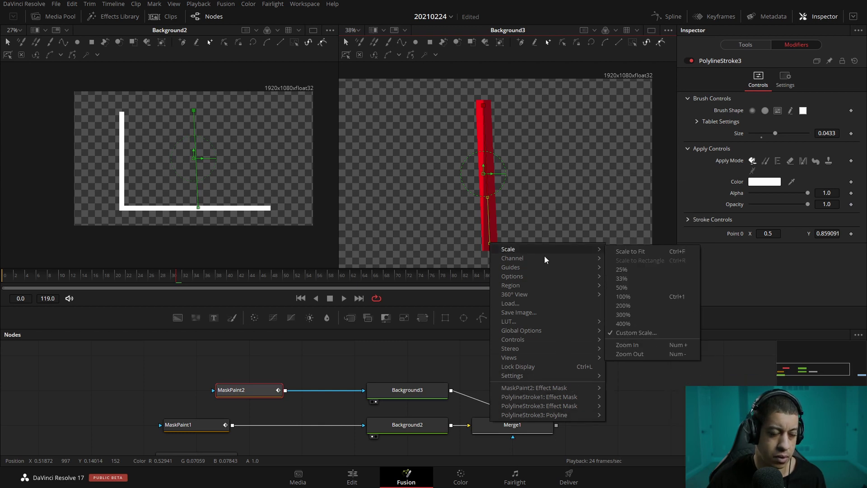
{"action": "mouse_move", "coordinate": [527, 416]}
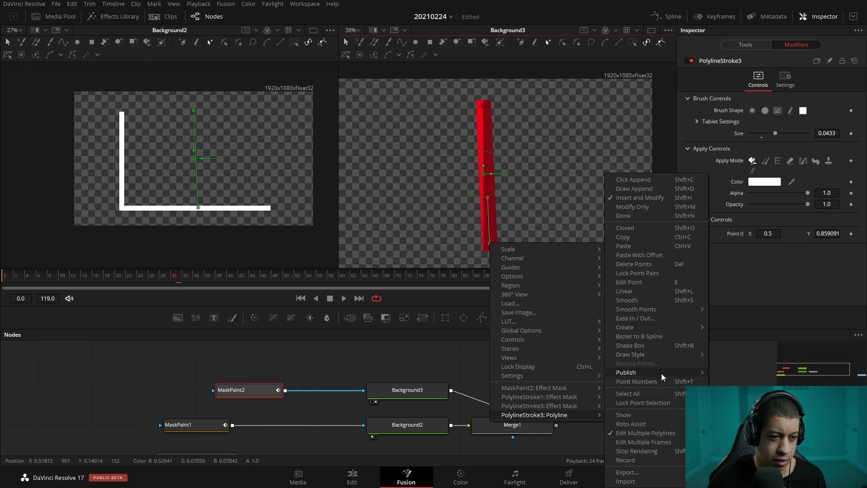
{"action": "mouse_move", "coordinate": [663, 378]}
{"action": "left_click", "coordinate": [739, 375]}
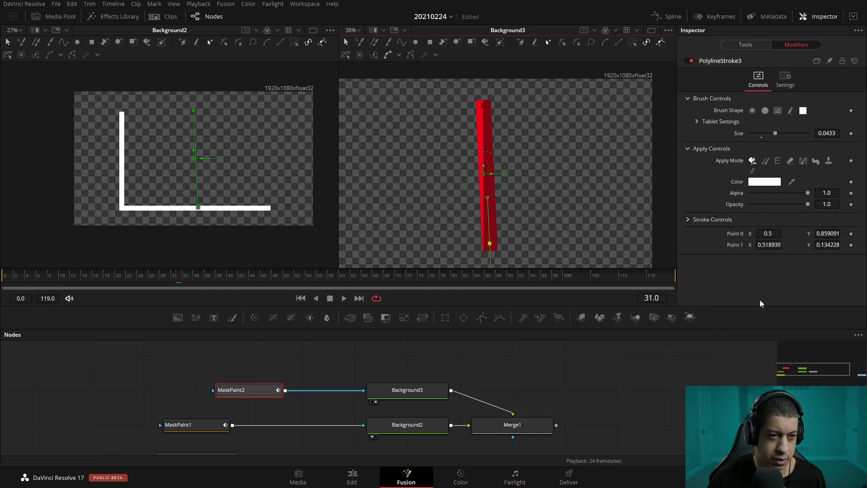
Step: Set the bottom point's X position to 0.5 so the red bar stands vertical, and deselect the node
{"action": "left_click", "coordinate": [777, 245]}
{"action": "type", "text": "0.5"}
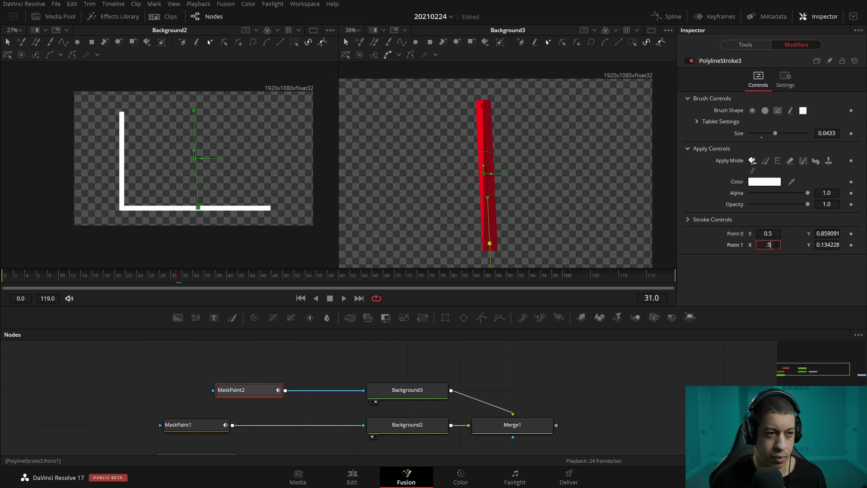
{"action": "key", "text": "Tab"}
{"action": "left_click", "coordinate": [638, 413]}
{"action": "left_click", "coordinate": [628, 398]}
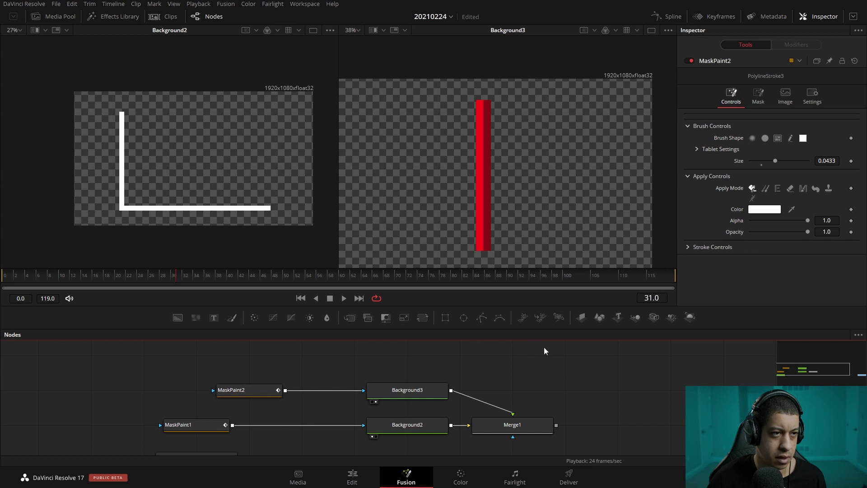
Step: Display Merge1 and raise the bottom point of MaskPaint2's stroke to Y about 0.194, resting the bar on the white horizontal axis
{"action": "left_click", "coordinate": [233, 392]}
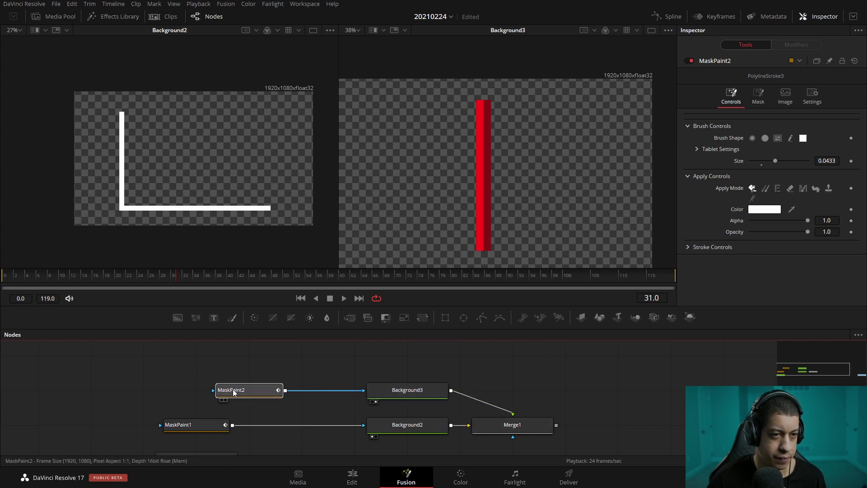
{"action": "left_click_drag", "start_coordinate": [537, 423], "coordinate": [544, 212]}
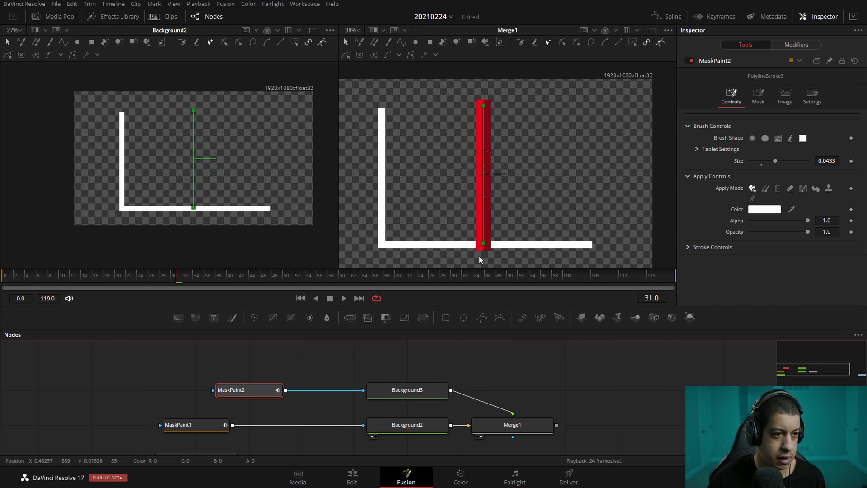
{"action": "left_click", "coordinate": [483, 239]}
{"action": "left_click_drag", "start_coordinate": [483, 238], "coordinate": [487, 232]}
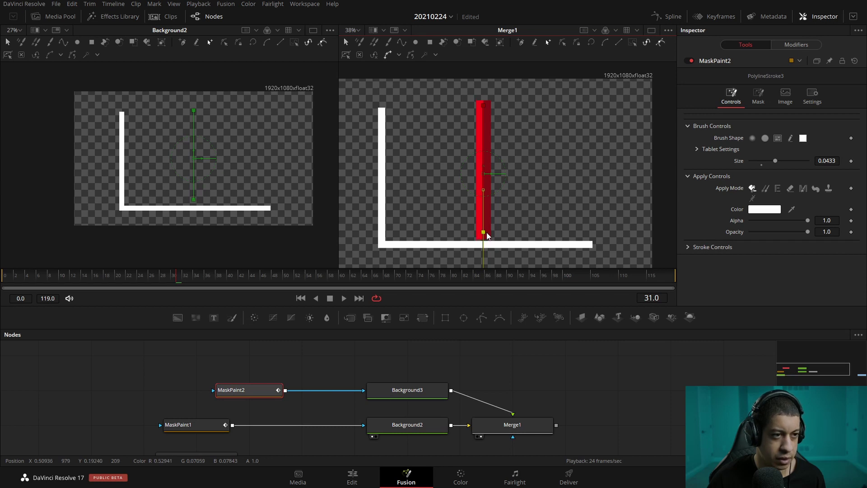
Step: Move the red bar near the vertical axis at Merge1 centre X about 0.293 and lower its top point to Y about 0.783
{"action": "left_click", "coordinate": [538, 424]}
{"action": "left_click_drag", "start_coordinate": [494, 176], "coordinate": [423, 174]}
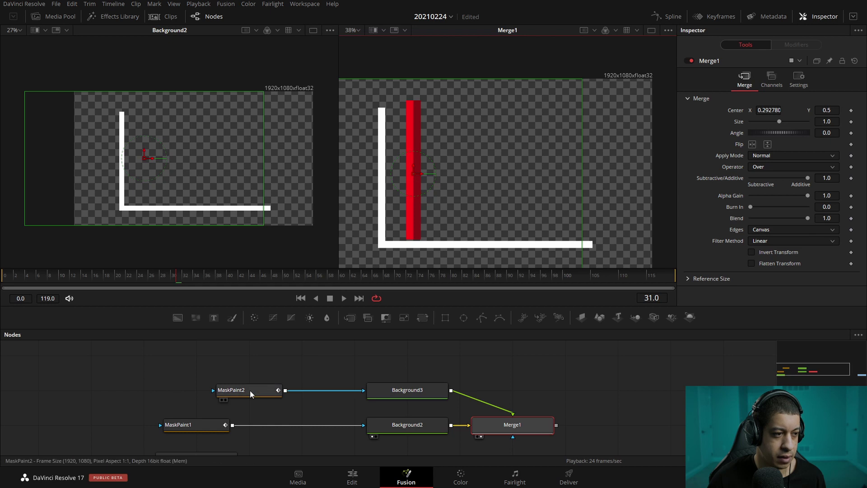
{"action": "left_click", "coordinate": [251, 394]}
{"action": "left_click_drag", "start_coordinate": [412, 113], "coordinate": [414, 125]}
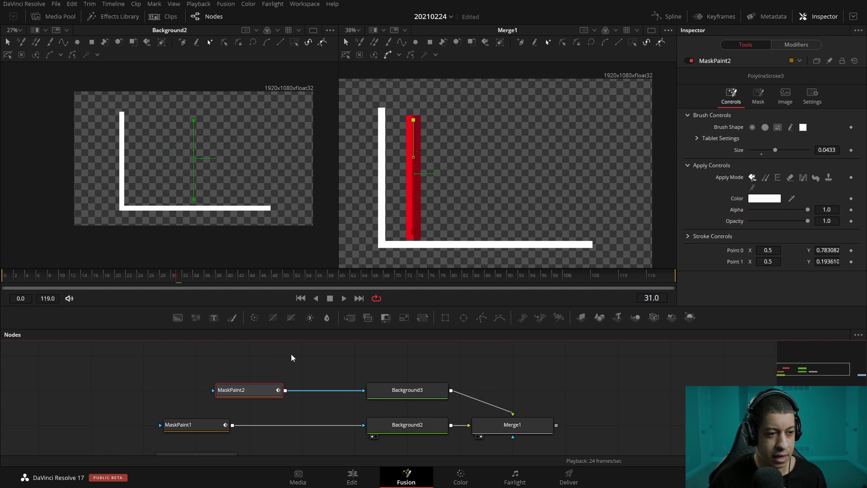
Step: Duplicate MaskPaint2 and Background3, merge the copy over Merge1 with a new Merge2, and view the result
{"action": "left_click_drag", "start_coordinate": [229, 367], "coordinate": [450, 404]}
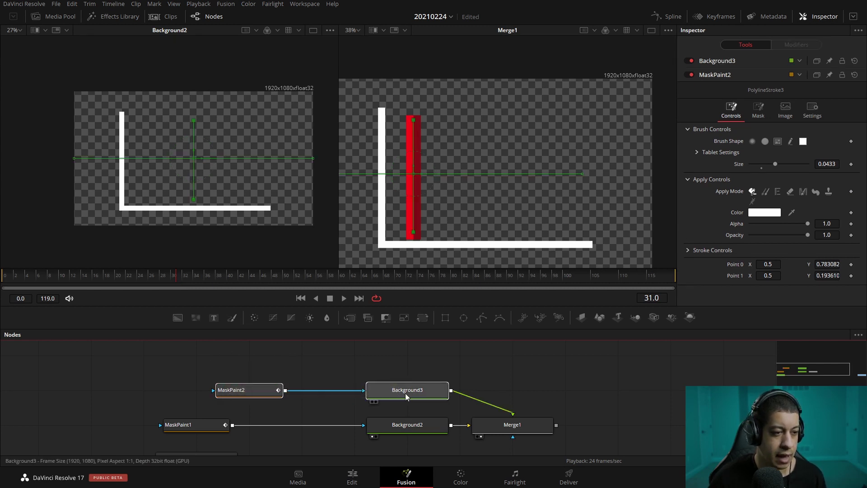
{"action": "key", "text": "ctrl+c"}
{"action": "key", "text": "ctrl+v"}
{"action": "left_click_drag", "start_coordinate": [654, 384], "coordinate": [547, 389]}
{"action": "left_click_drag", "start_coordinate": [603, 365], "coordinate": [444, 367]}
{"action": "left_click", "coordinate": [557, 388]}
{"action": "left_click_drag", "start_coordinate": [501, 368], "coordinate": [448, 436]}
{"action": "left_click_drag", "start_coordinate": [531, 395], "coordinate": [530, 429]}
{"action": "key", "text": "2"}
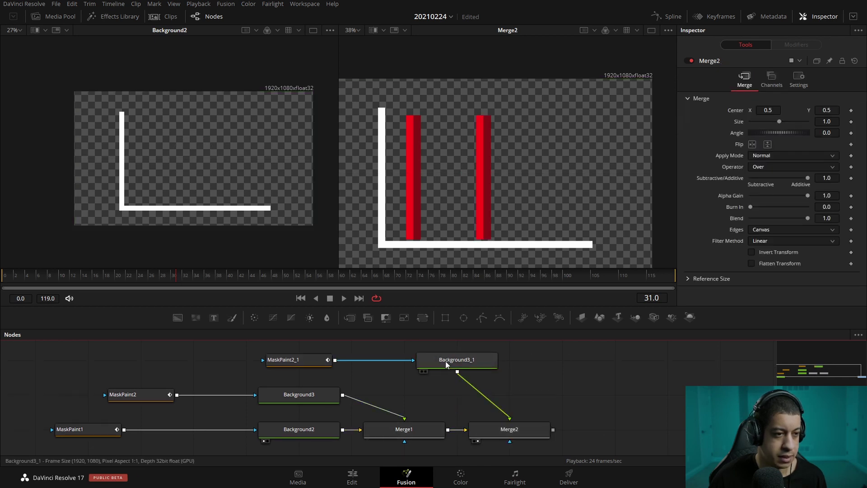
Step: Change the bright red gradient stop of Background3_1 to cyan #10fff0
{"action": "left_click", "coordinate": [478, 358]}
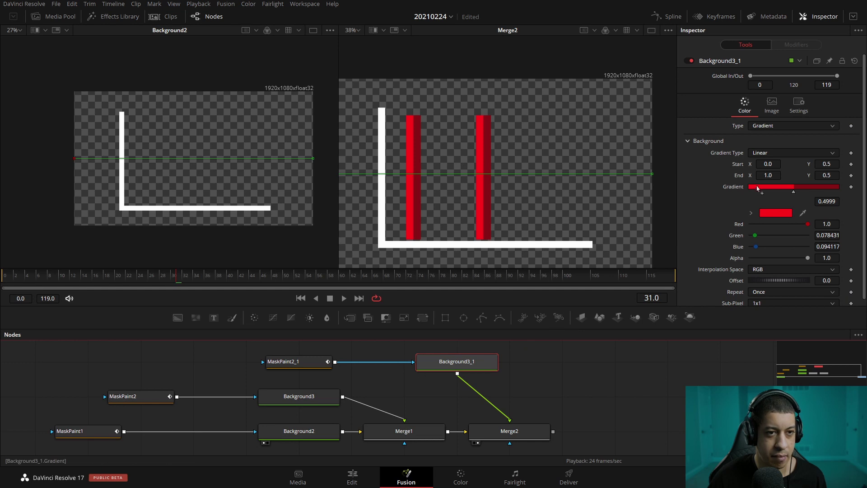
{"action": "left_click", "coordinate": [777, 213]}
{"action": "left_click_drag", "start_coordinate": [487, 174], "coordinate": [470, 166]}
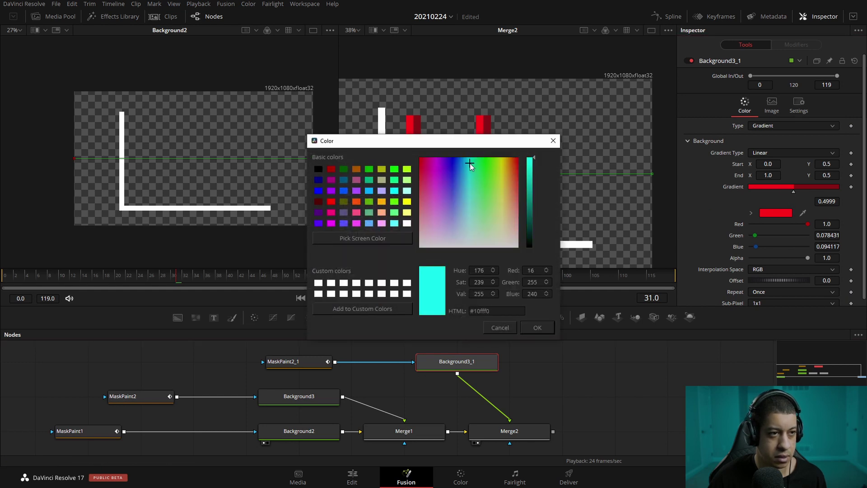
{"action": "left_click", "coordinate": [537, 328]}
Step: Separate Background3_1's dark stop from the cyan one at about 0.577 and copy the cyan stop's colour code
{"action": "mouse_move", "coordinate": [794, 193]}
{"action": "left_mouse_down"}
{"action": "mouse_move", "coordinate": [787, 193]}
{"action": "mouse_move", "coordinate": [801, 197]}
{"action": "left_mouse_up"}
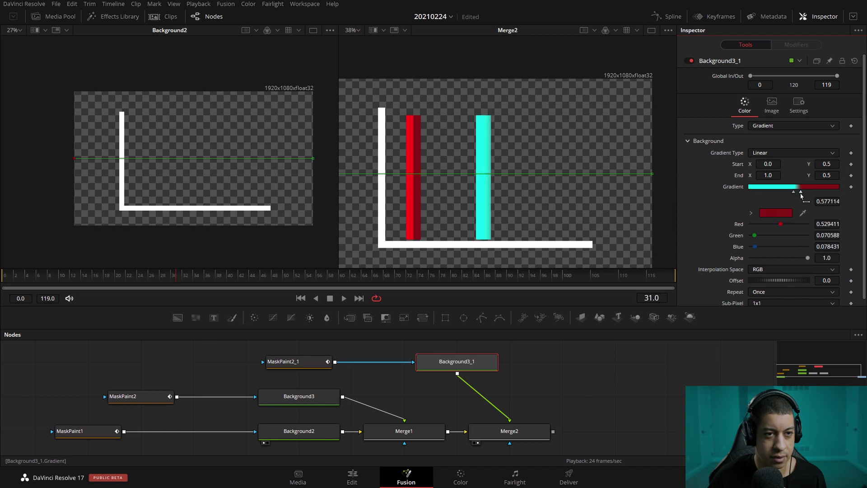
{"action": "left_click", "coordinate": [784, 214]}
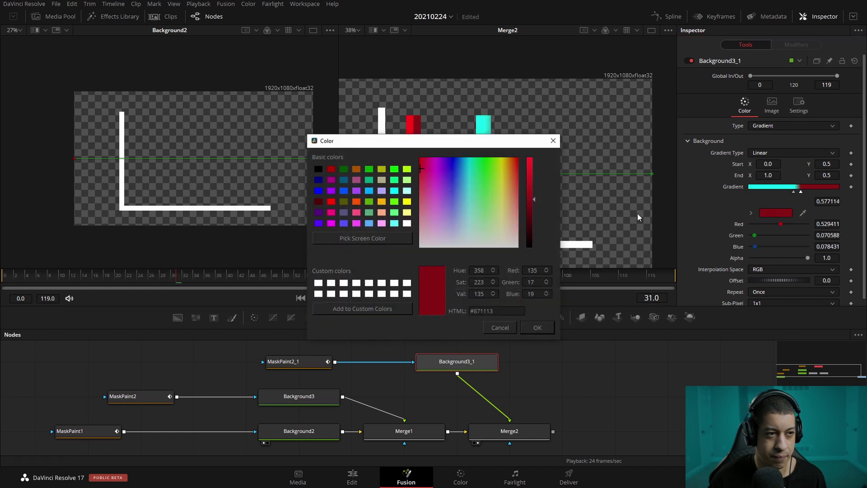
{"action": "left_click", "coordinate": [500, 332]}
{"action": "left_click", "coordinate": [794, 195]}
{"action": "left_click", "coordinate": [783, 214]}
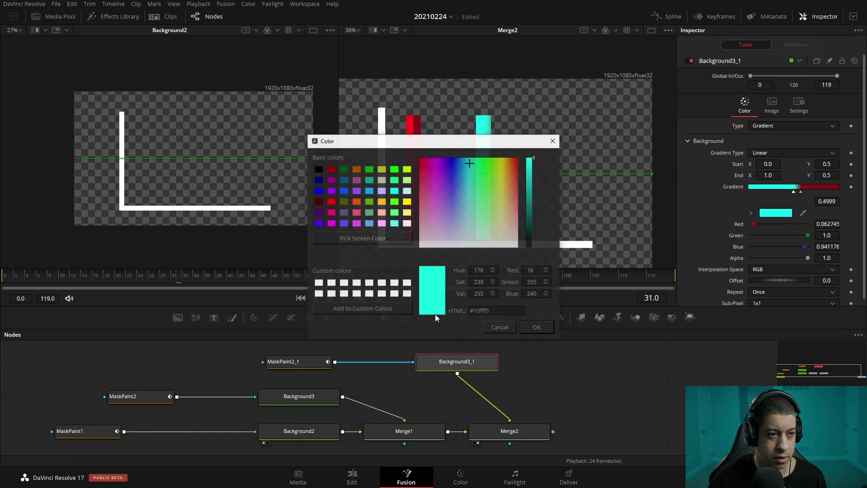
{"action": "left_click", "coordinate": [550, 332]}
Step: Set Background3_1's dark red stop to a darkened version of the cyan, dark teal (0.031372, 0.545098, 0.509803)
{"action": "left_click", "coordinate": [801, 193]}
{"action": "left_click", "coordinate": [779, 217]}
{"action": "left_click_drag", "start_coordinate": [498, 311], "coordinate": [444, 311]}
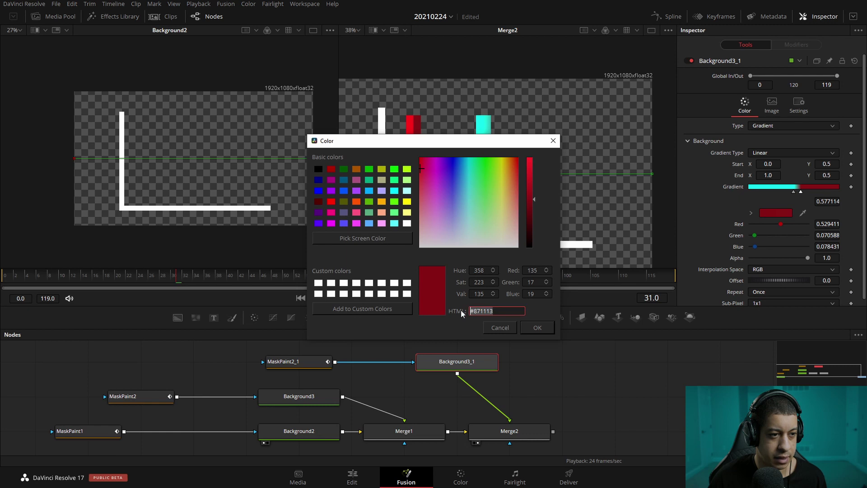
{"action": "key", "text": "ctrl+v"}
{"action": "left_click_drag", "start_coordinate": [537, 169], "coordinate": [534, 202]}
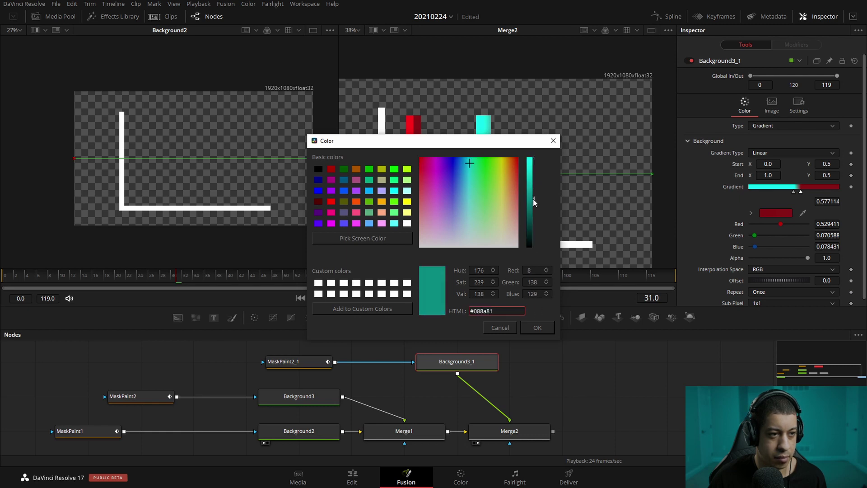
{"action": "left_click", "coordinate": [537, 327]}
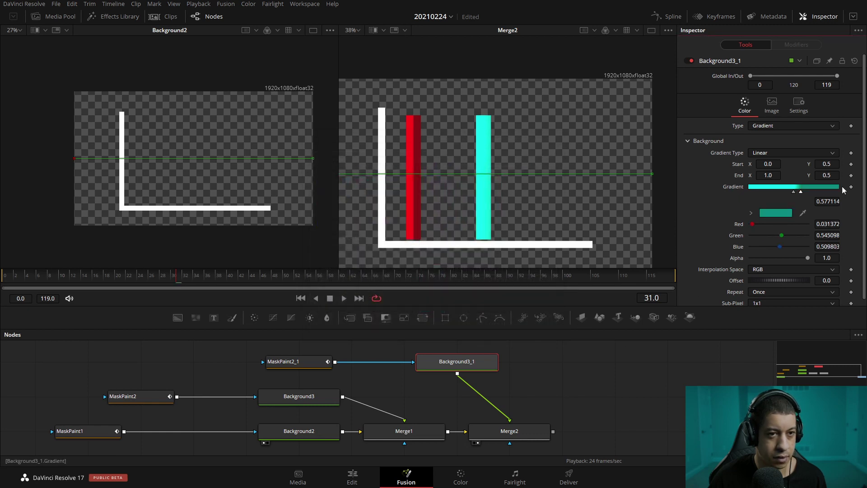
Step: Set the dark teal stop's position to 0.5 for a hard two-tone edge
{"action": "double_click", "coordinate": [828, 202]}
{"action": "type", "text": ".5"}
{"action": "key", "text": "Tab"}
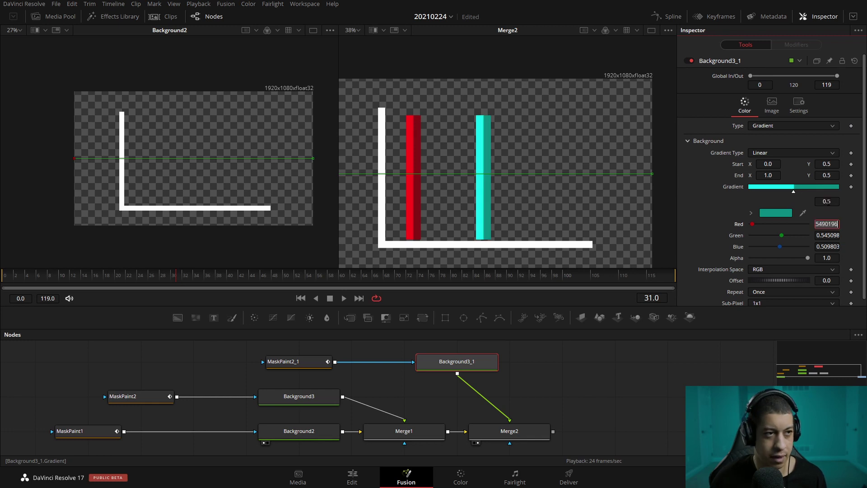
Step: Move the cyan bar beside the red one at Merge2 centre X about 0.373 and lower its top point to Y about 0.619
{"action": "left_click", "coordinate": [509, 431]}
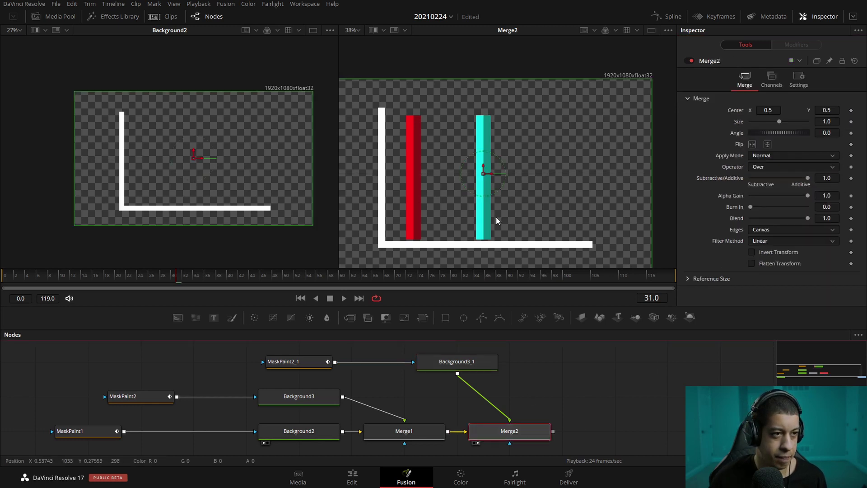
{"action": "left_click_drag", "start_coordinate": [491, 176], "coordinate": [449, 176]}
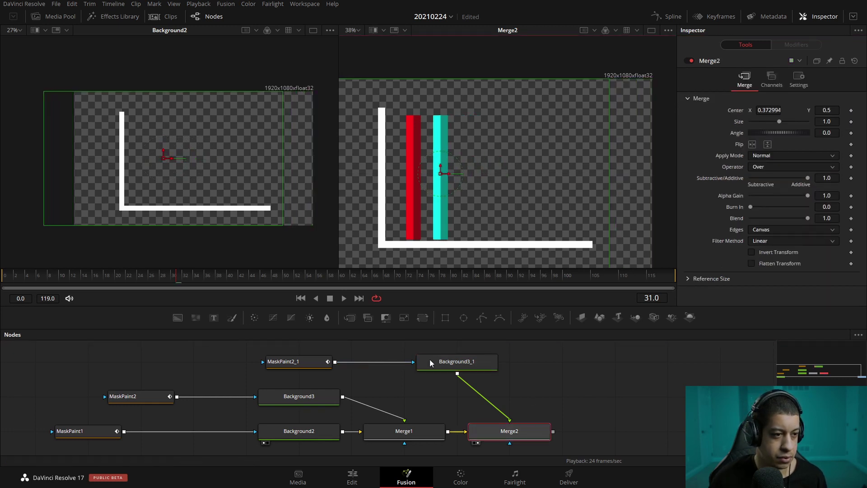
{"action": "left_click", "coordinate": [296, 363]}
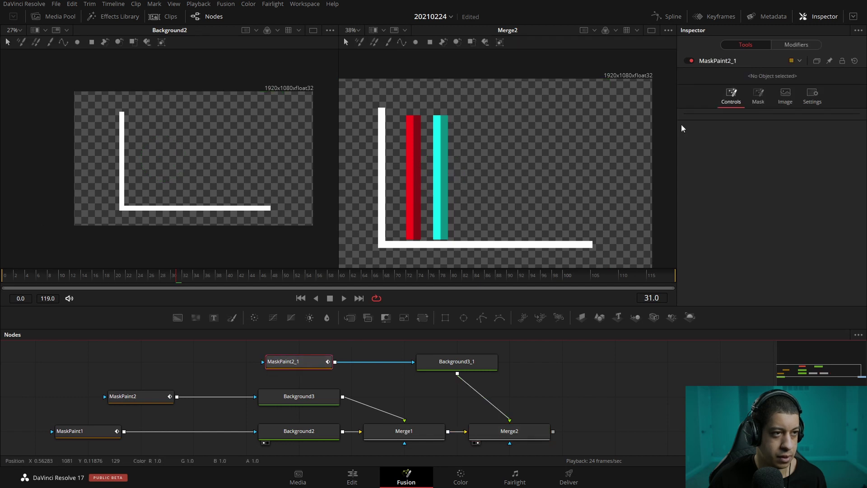
{"action": "left_click", "coordinate": [808, 46]}
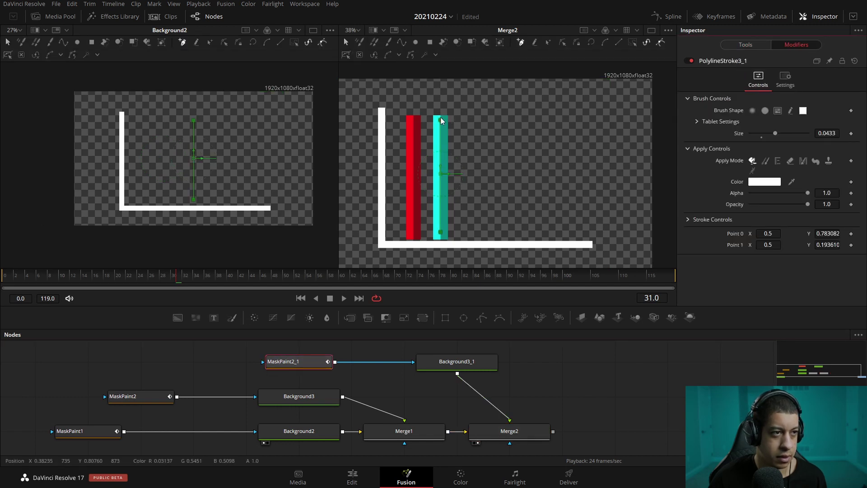
{"action": "left_click_drag", "start_coordinate": [441, 121], "coordinate": [441, 151]}
{"action": "left_click", "coordinate": [562, 422]}
Step: Line up the MaskPaint2_1 node directly above MaskPaint2 in the node graph
{"action": "left_click_drag", "start_coordinate": [567, 408], "coordinate": [616, 408]}
{"action": "left_click_drag", "start_coordinate": [327, 364], "coordinate": [169, 363]}
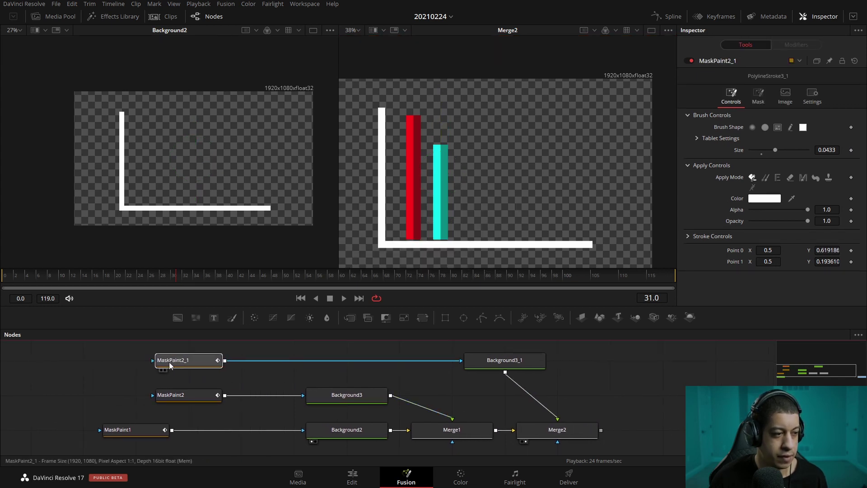
{"action": "left_click", "coordinate": [277, 383]}
Step: Expand MaskPaint2's stroke controls and check its Write On settings
{"action": "left_click", "coordinate": [185, 396]}
{"action": "left_click", "coordinate": [688, 237]}
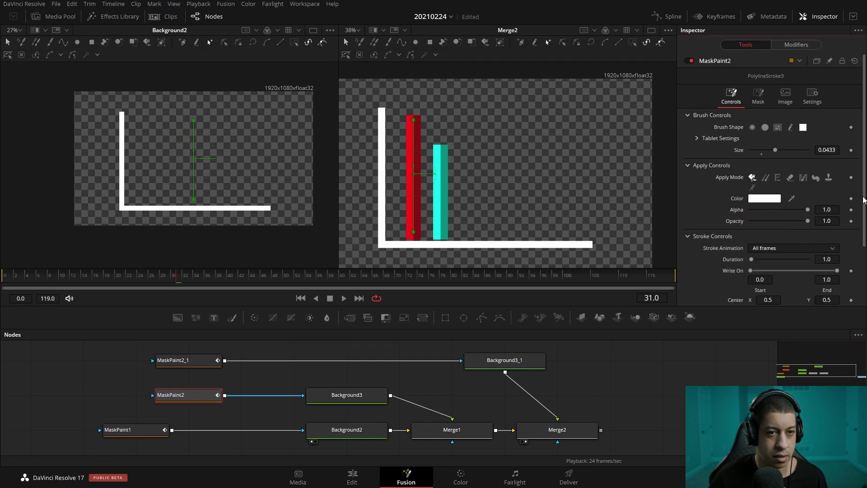
{"action": "scroll", "coordinate": [821, 226], "scroll_direction": "down", "scroll_amount": 2}
{"action": "mouse_move", "coordinate": [837, 200]}
{"action": "left_mouse_down"}
{"action": "mouse_move", "coordinate": [751, 201]}
{"action": "mouse_move", "coordinate": [836, 199]}
{"action": "left_mouse_up"}
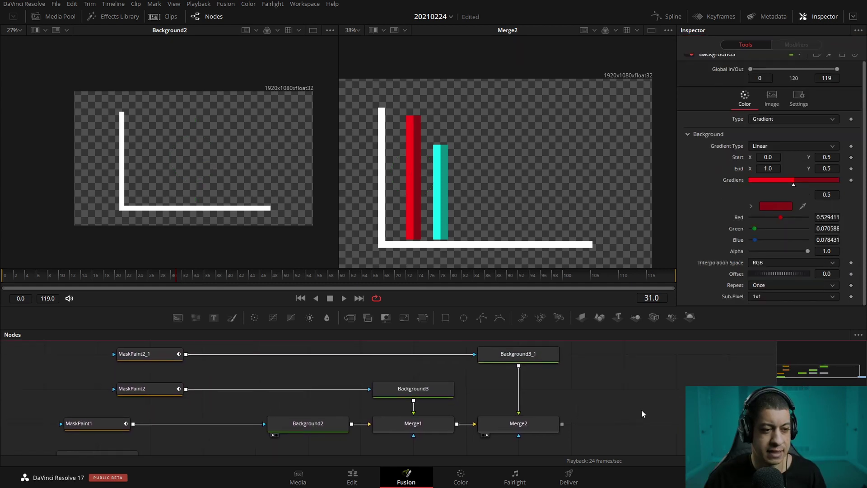
Step: Bring Background1 beside the graph nodes, merge Merge2's output over it with a new Merge3, and view the result
{"action": "left_click_drag", "start_coordinate": [541, 447], "coordinate": [586, 389]}
{"action": "left_click_drag", "start_coordinate": [147, 401], "coordinate": [568, 402]}
{"action": "key", "text": "2"}
{"action": "left_click_drag", "start_coordinate": [607, 364], "coordinate": [608, 398]}
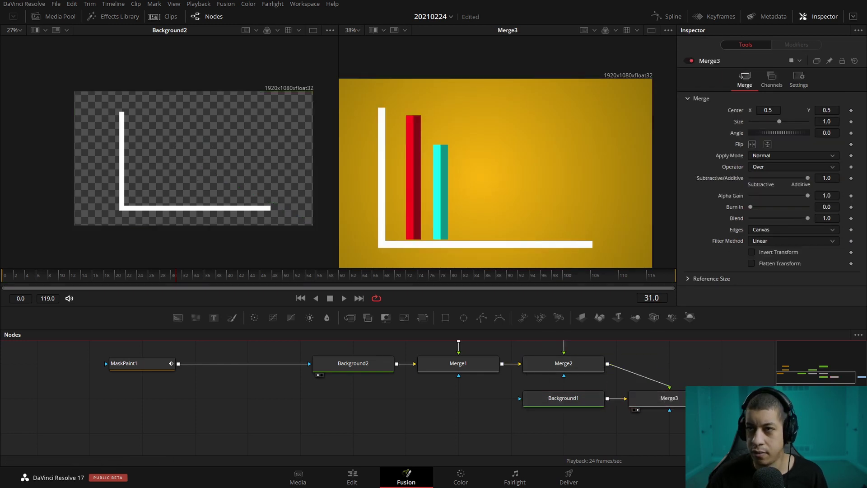
Step: Switch to the browser and compare the reference bar graph image with the composition
{"action": "left_click_drag", "start_coordinate": [866, 131], "coordinate": [384, 112]}
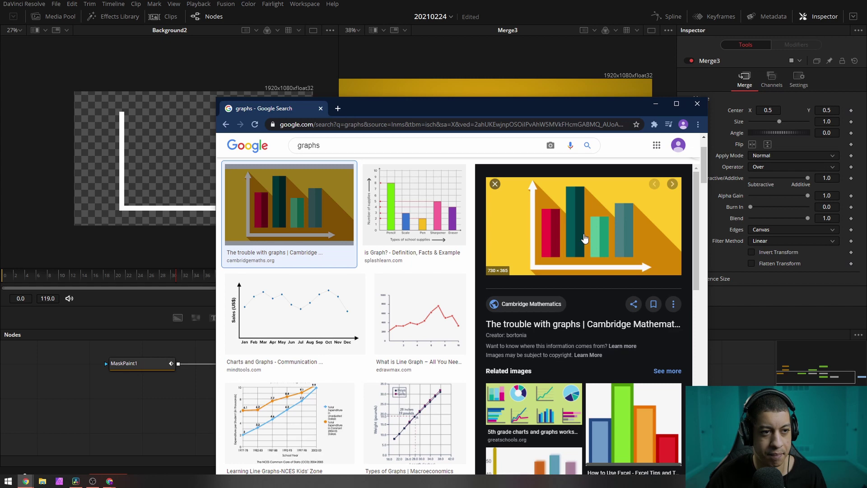
{"action": "left_click_drag", "start_coordinate": [577, 114], "coordinate": [233, 84]}
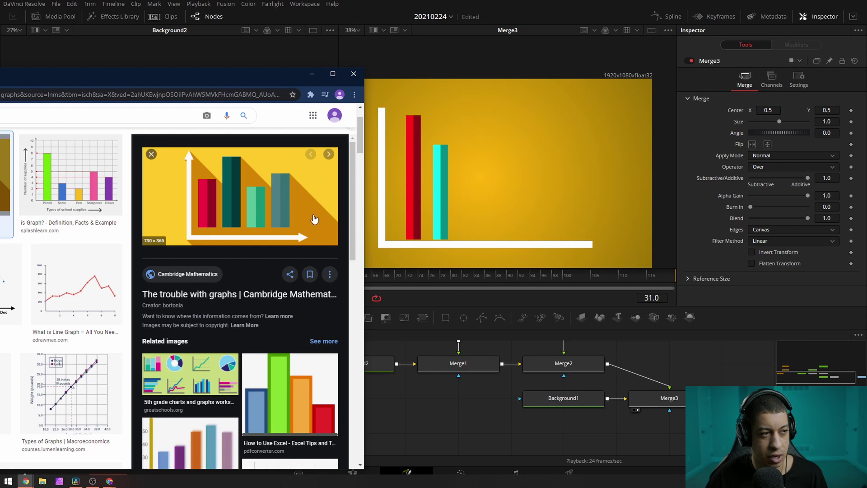
{"action": "left_click_drag", "start_coordinate": [206, 83], "coordinate": [457, 61]}
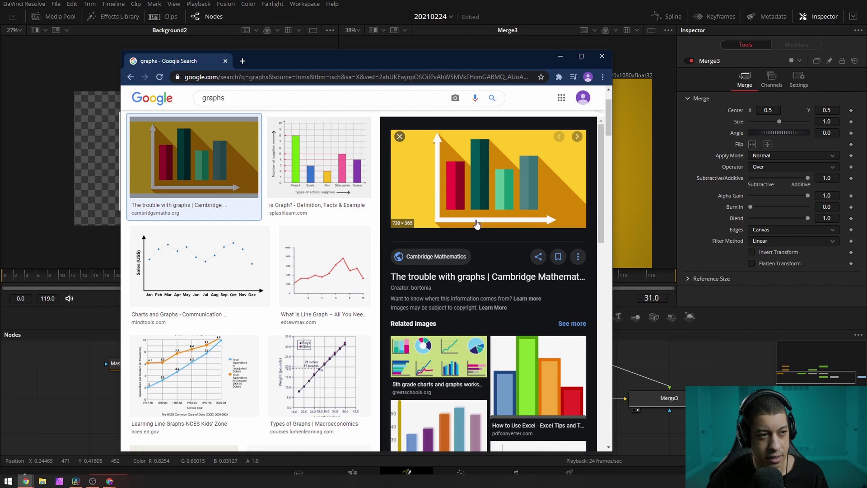
Step: Leave the browser reference, return to the composition and view Merge2's output without the yellow background
{"action": "left_click_drag", "start_coordinate": [396, 66], "coordinate": [866, 74]}
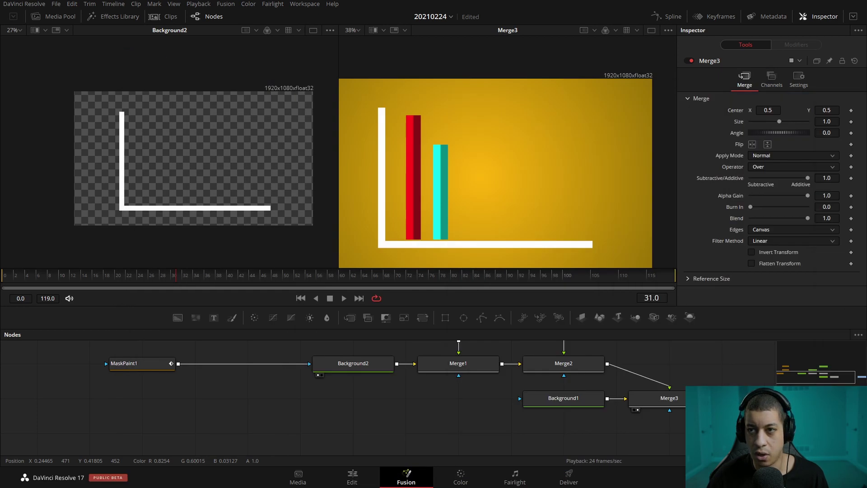
{"action": "left_click_drag", "start_coordinate": [620, 409], "coordinate": [603, 426]}
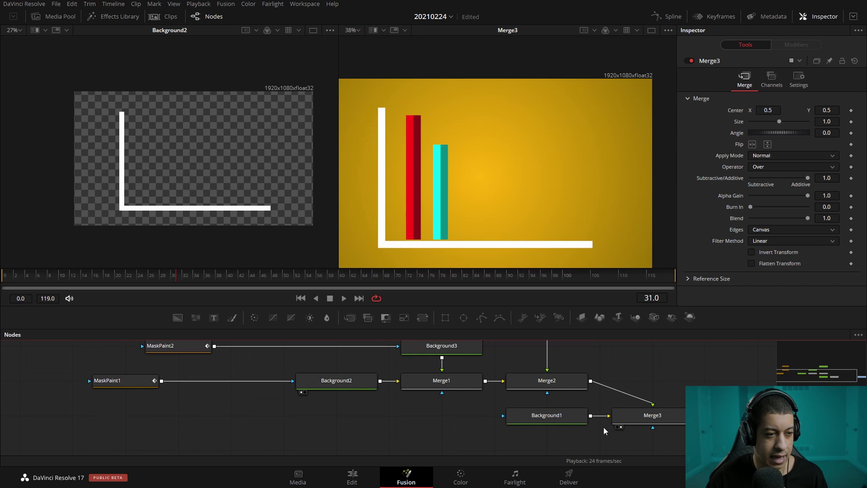
{"action": "left_click_drag", "start_coordinate": [631, 383], "coordinate": [672, 399]}
{"action": "left_click_drag", "start_coordinate": [583, 398], "coordinate": [547, 246]}
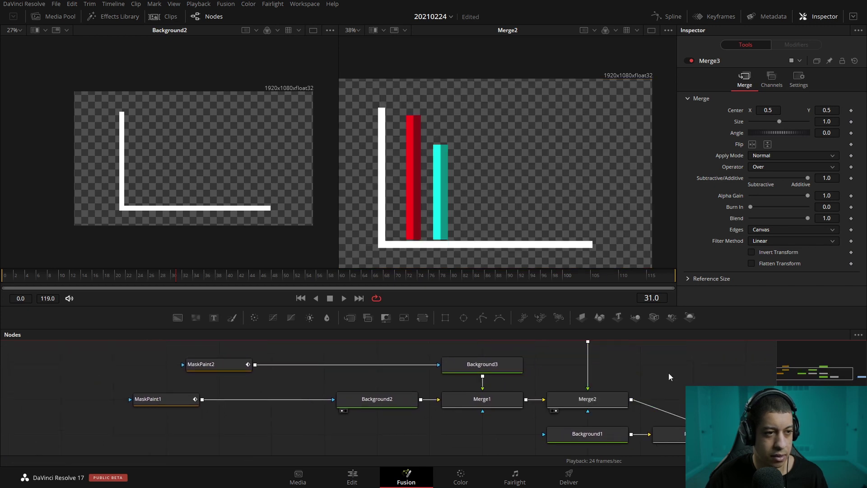
Step: Move Background1 and Merge3 together further along the node graph, leaving free space after Merge2
{"action": "left_click_drag", "start_coordinate": [542, 368], "coordinate": [542, 400]}
{"action": "left_click_drag", "start_coordinate": [671, 419], "coordinate": [639, 380]}
{"action": "left_click_drag", "start_coordinate": [712, 444], "coordinate": [507, 425]}
{"action": "left_click_drag", "start_coordinate": [654, 432], "coordinate": [601, 430]}
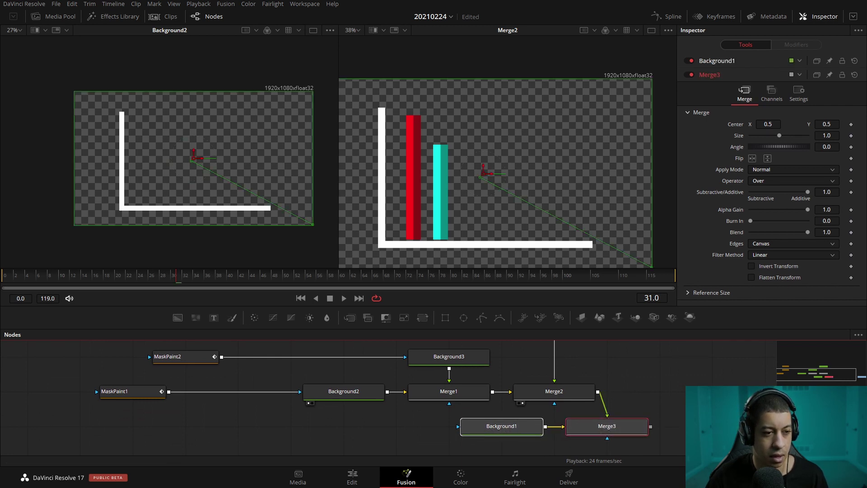
{"action": "left_click_drag", "start_coordinate": [675, 450], "coordinate": [489, 427]}
{"action": "left_click_drag", "start_coordinate": [618, 433], "coordinate": [723, 429]}
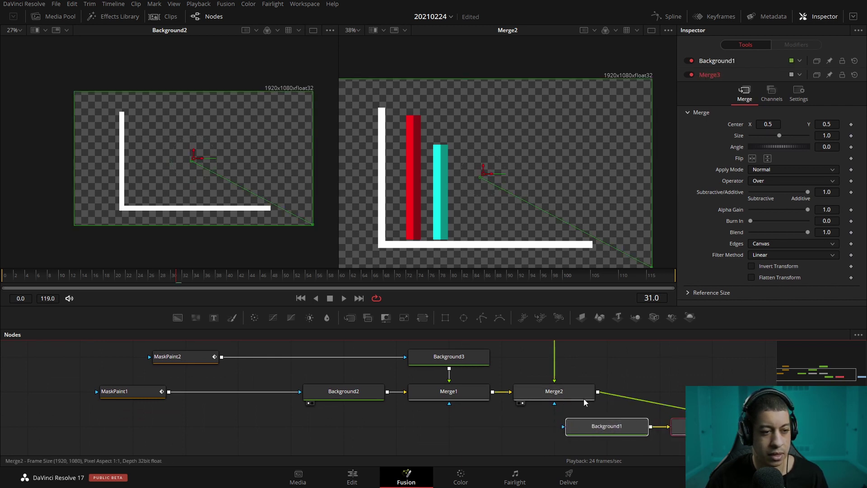
Step: Add a Directional Blur node in the empty area beside Merge2
{"action": "left_click_drag", "start_coordinate": [670, 387], "coordinate": [642, 399]}
{"action": "left_click", "coordinate": [639, 389]}
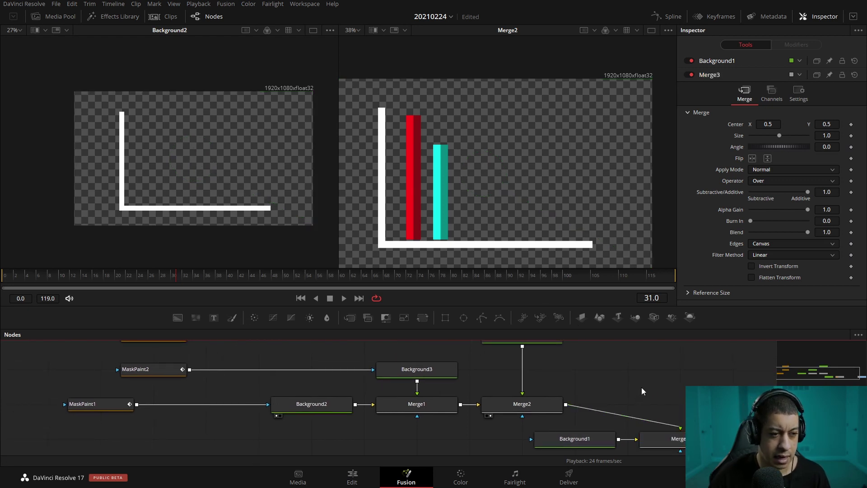
{"action": "key", "text": "shift+space"}
{"action": "type", "text": "mask"}
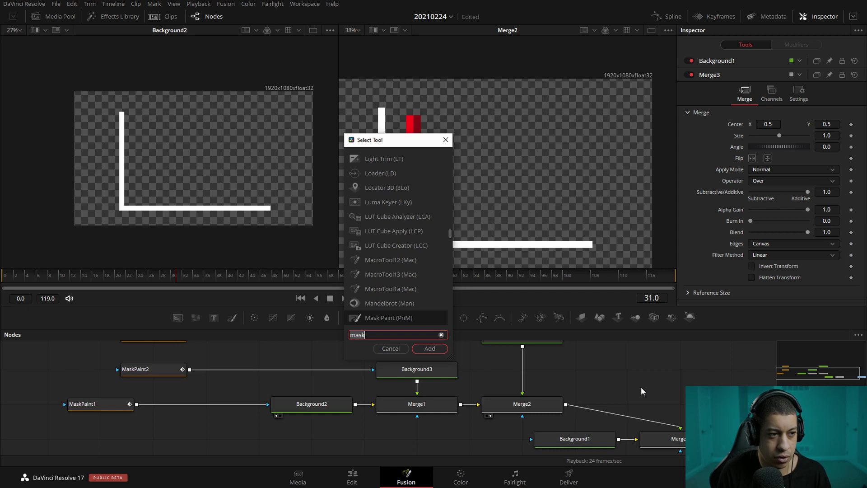
{"action": "type", "text": "bl"}
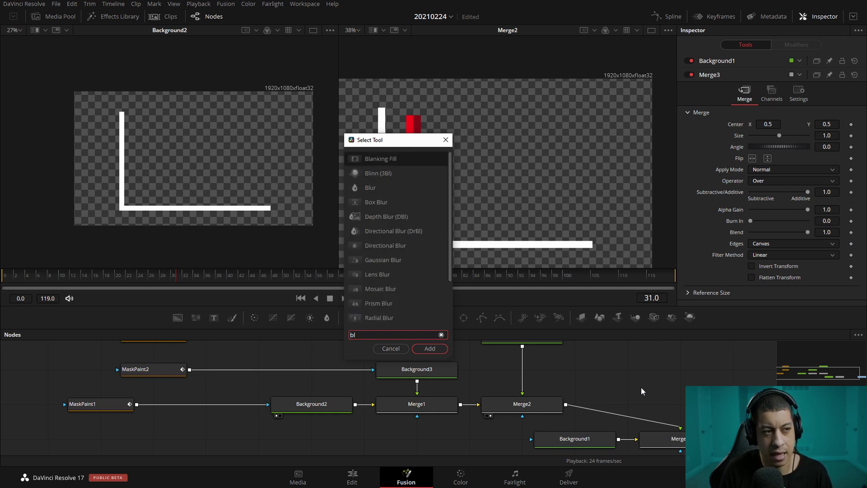
{"action": "key", "text": "Down"}
{"action": "key", "text": "Down"}
{"action": "key", "text": "Down"}
{"action": "key", "text": "Down"}
{"action": "key", "text": "Down"}
{"action": "key", "text": "Return"}
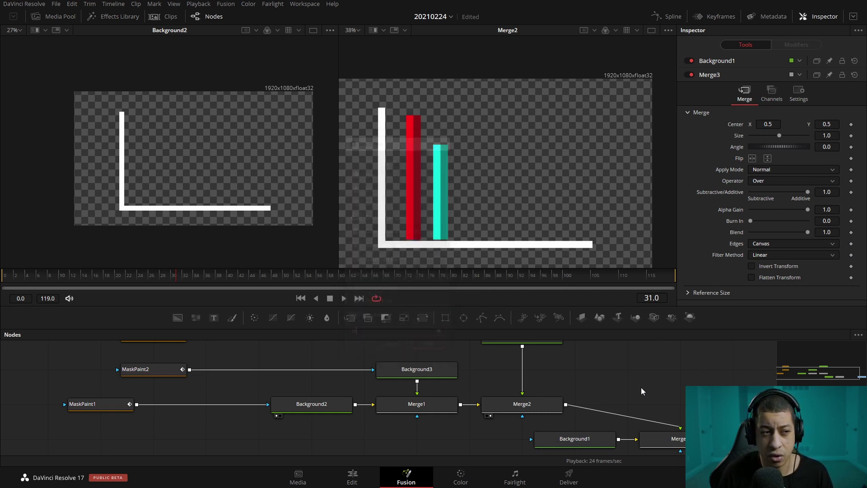
Step: Feed Merge2's output into DirectionalBlur1 and view the blur's result
{"action": "left_click_drag", "start_coordinate": [638, 399], "coordinate": [621, 408]}
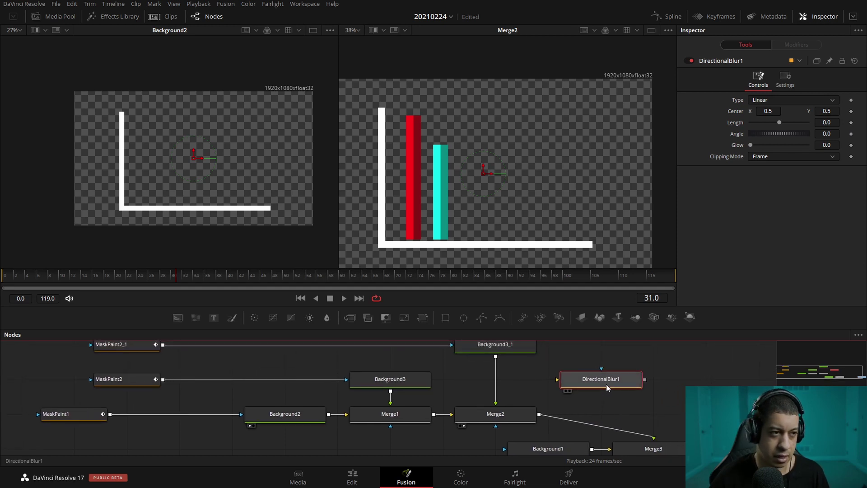
{"action": "left_click_drag", "start_coordinate": [539, 414], "coordinate": [593, 383]}
{"action": "key", "text": "2"}
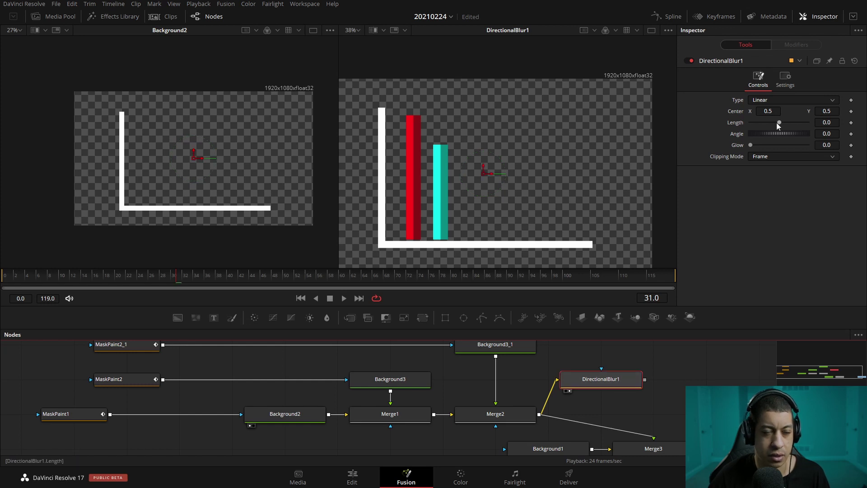
Step: Keep DirectionalBlur1's type Linear and set its length to -0.1 and its angle to -33.9
{"action": "left_click", "coordinate": [786, 99]}
{"action": "left_click", "coordinate": [784, 142]}
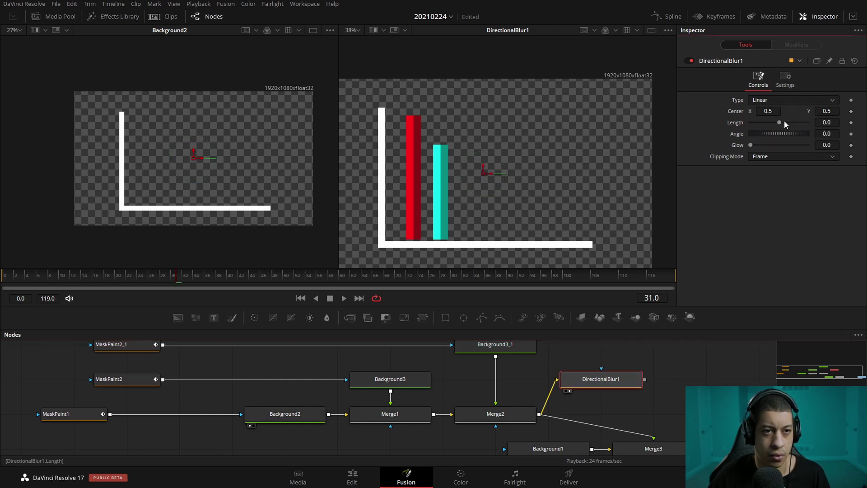
{"action": "mouse_move", "coordinate": [780, 128]}
{"action": "left_mouse_down"}
{"action": "mouse_move", "coordinate": [811, 124]}
{"action": "mouse_move", "coordinate": [751, 123]}
{"action": "mouse_move", "coordinate": [777, 134]}
{"action": "left_mouse_up"}
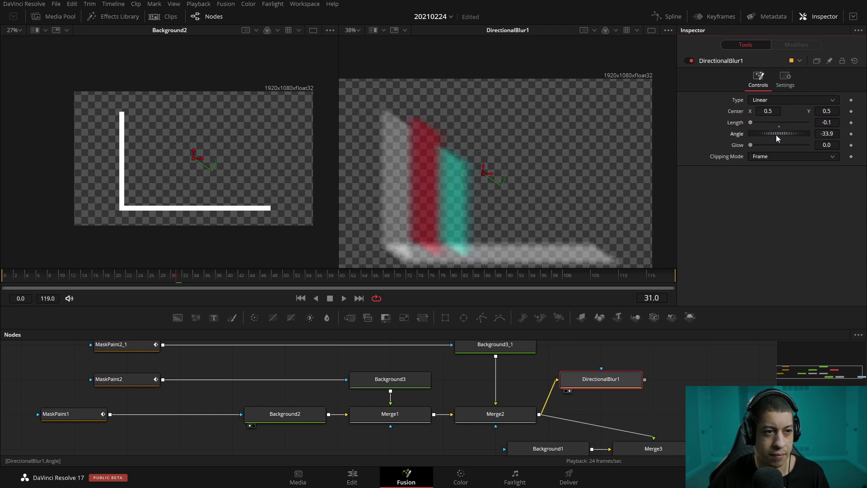
Step: Add a Bitmap mask node, feed it from DirectionalBlur1's output and view the mask
{"action": "left_click_drag", "start_coordinate": [679, 398], "coordinate": [629, 392]}
{"action": "key", "text": "shift+space"}
{"action": "type", "text": "bit"}
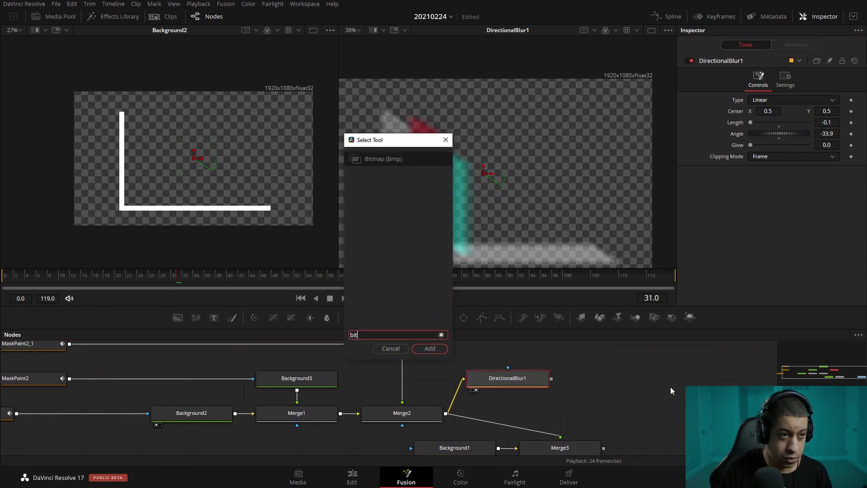
{"action": "key", "text": "Return"}
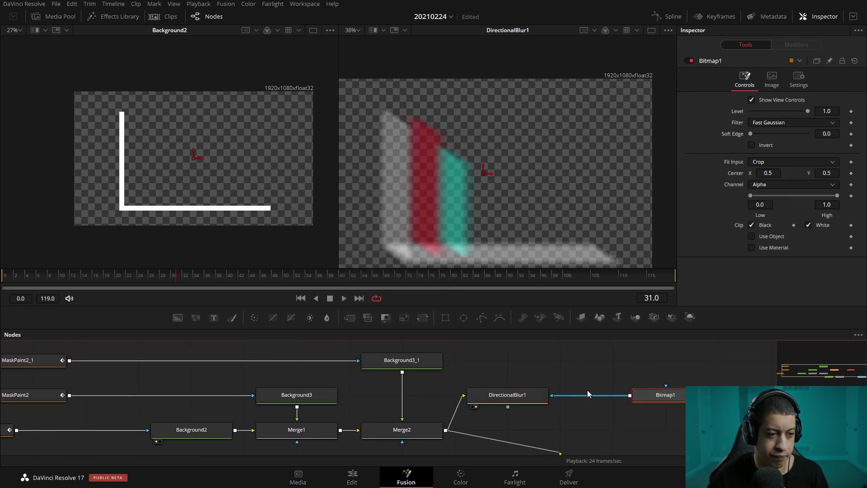
{"action": "left_click_drag", "start_coordinate": [551, 395], "coordinate": [659, 395]}
{"action": "key", "text": "2"}
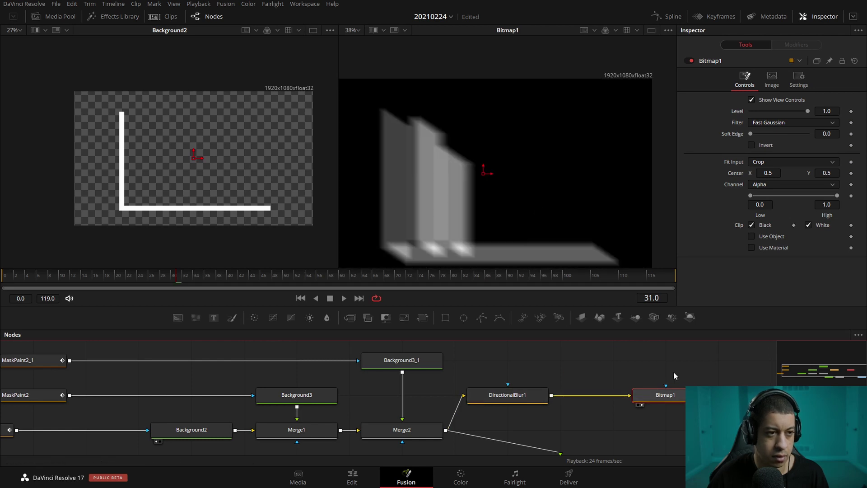
Step: Lower the High threshold of Bitmap1's alpha channel to 0.011 for a solid shadow shape
{"action": "left_click", "coordinate": [659, 395]}
{"action": "left_click_drag", "start_coordinate": [836, 199], "coordinate": [754, 194]}
{"action": "left_click_drag", "start_coordinate": [678, 430], "coordinate": [633, 414]}
{"action": "left_click", "coordinate": [621, 397]}
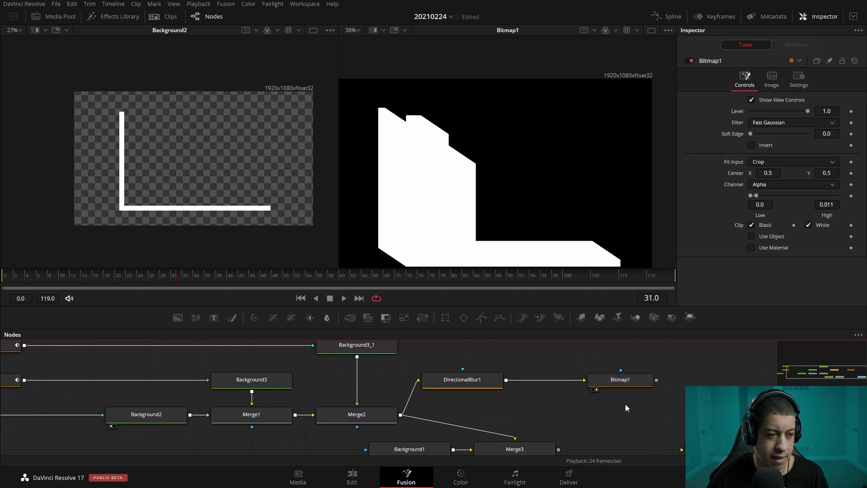
{"action": "key", "text": "shift+space"}
{"action": "type", "text": "bit"}
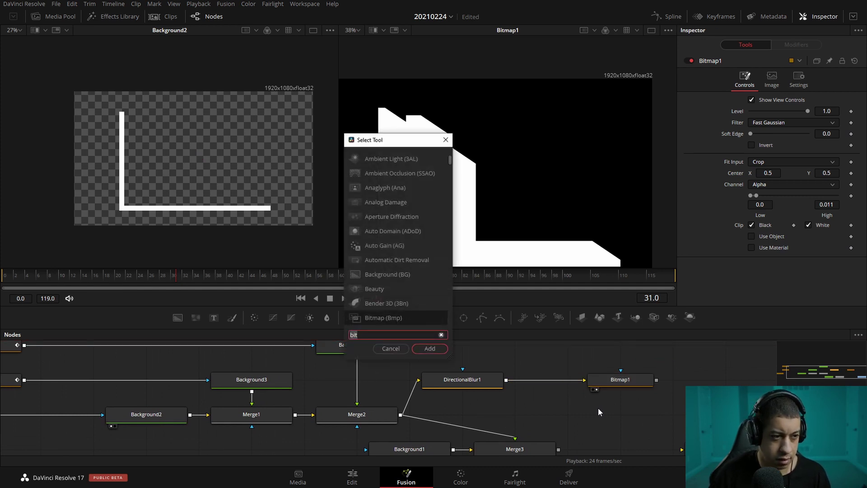
{"action": "left_click", "coordinate": [380, 349]}
Step: Add a new Background node below Bitmap1 and mask it with Bitmap1's output
{"action": "left_click_drag", "start_coordinate": [177, 318], "coordinate": [570, 416]}
{"action": "left_click_drag", "start_coordinate": [657, 380], "coordinate": [567, 415]}
{"action": "left_click", "coordinate": [545, 412]}
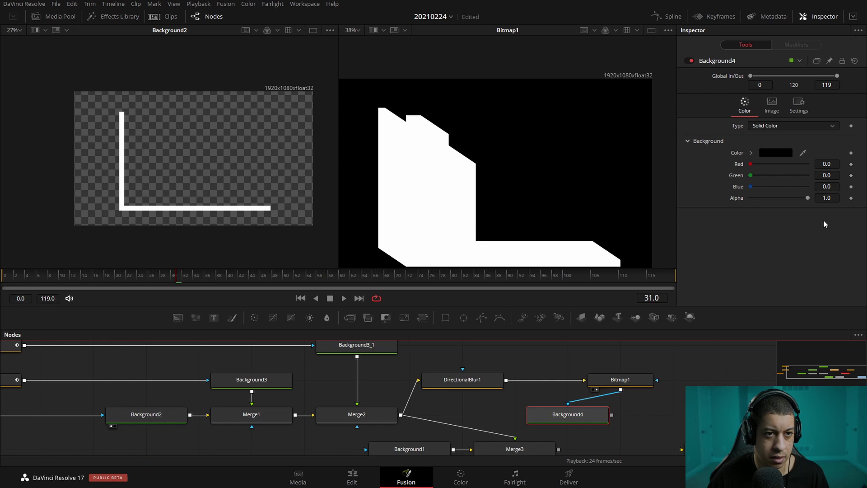
Step: Set the black Background4 colour's alpha to 0.2 and view the node
{"action": "left_click", "coordinate": [827, 198]}
{"action": "key", "text": "BackSpace"}
{"action": "type", "text": "0.2"}
{"action": "key", "text": "Return"}
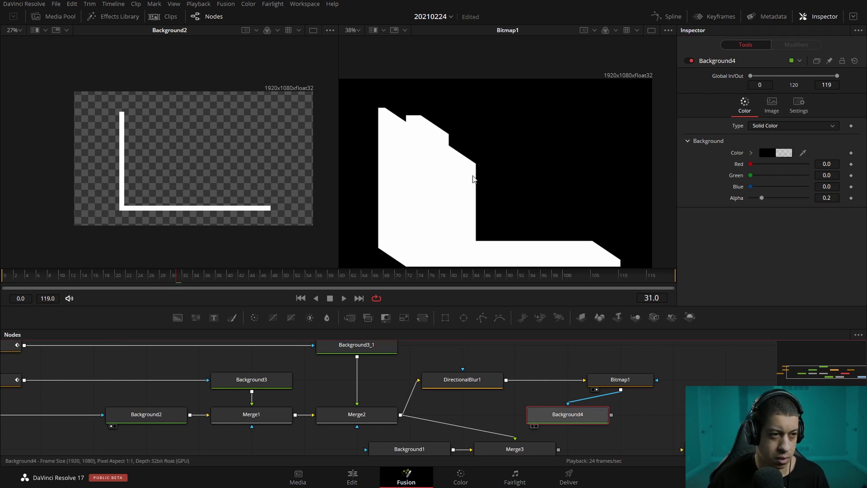
{"action": "key", "text": "2"}
Step: Place DirectionalBlur1 above the node row and put Bitmap1 directly beneath it
{"action": "scroll", "coordinate": [580, 416], "scroll_direction": "down", "scroll_amount": 2}
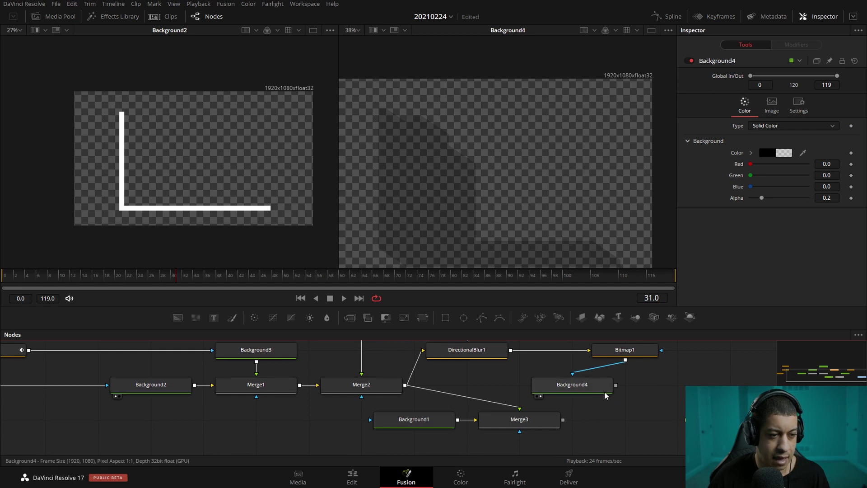
{"action": "left_click_drag", "start_coordinate": [593, 438], "coordinate": [422, 411]}
{"action": "mouse_move", "coordinate": [506, 355]}
{"action": "left_mouse_down"}
{"action": "mouse_move", "coordinate": [499, 390]}
{"action": "mouse_move", "coordinate": [499, 356]}
{"action": "left_mouse_up"}
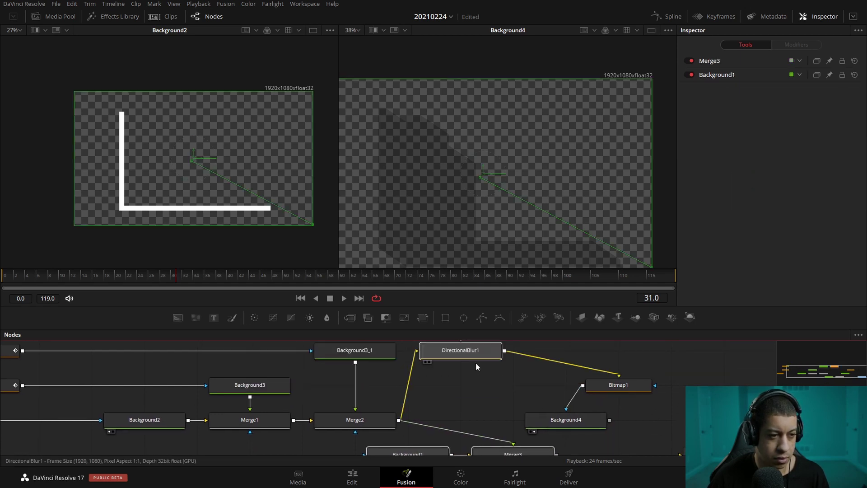
{"action": "left_click_drag", "start_coordinate": [618, 385], "coordinate": [460, 385]}
{"action": "scroll", "coordinate": [594, 385], "scroll_direction": "down", "scroll_amount": 5}
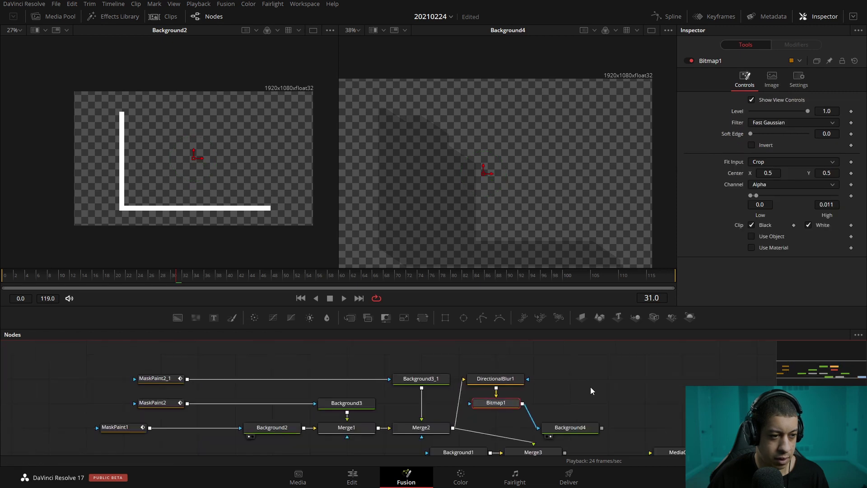
Step: Enlarge the node area and line up DirectionalBlur1, Bitmap1 and Background4 in a column above Merge3, with Background1 and Merge3 lower down
{"action": "left_click_drag", "start_coordinate": [619, 304], "coordinate": [619, 237]}
{"action": "scroll", "coordinate": [562, 350], "scroll_direction": "up", "scroll_amount": 5}
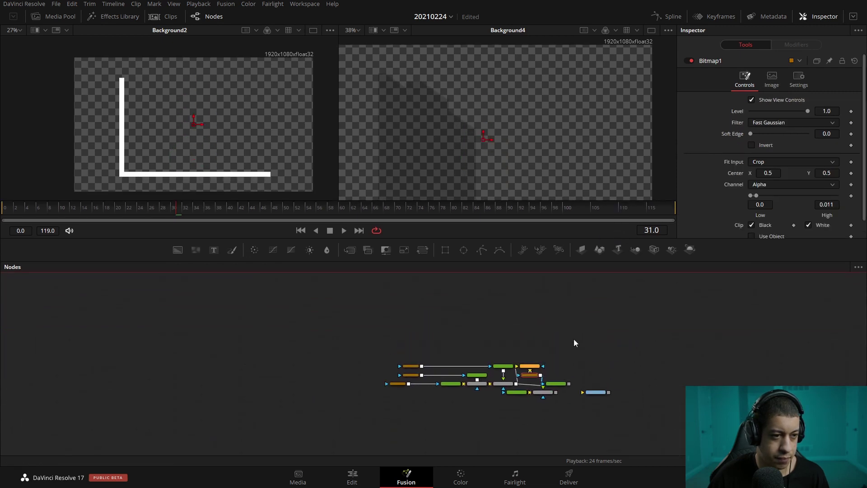
{"action": "left_click_drag", "start_coordinate": [586, 305], "coordinate": [576, 339]}
{"action": "left_click_drag", "start_coordinate": [593, 377], "coordinate": [571, 361]}
{"action": "left_click_drag", "start_coordinate": [597, 406], "coordinate": [485, 389]}
{"action": "left_click_drag", "start_coordinate": [559, 393], "coordinate": [560, 409]}
{"action": "left_click", "coordinate": [608, 394]}
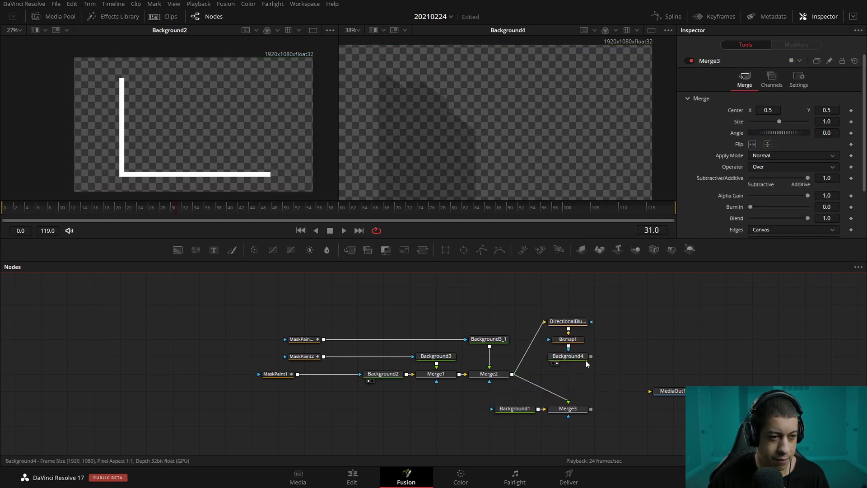
Step: Merge Background4's shadow over Merge2's output ahead of Merge3, and view Merge3
{"action": "left_click_drag", "start_coordinate": [591, 356], "coordinate": [512, 374]}
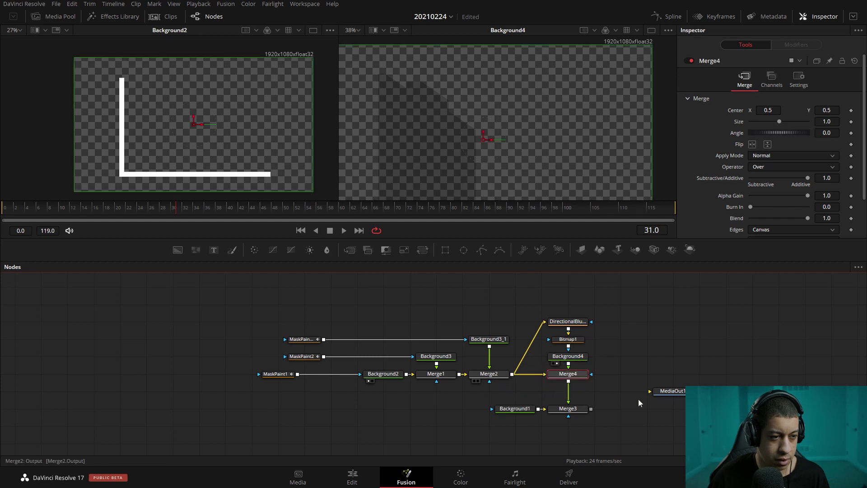
{"action": "key", "text": "2"}
{"action": "left_click", "coordinate": [663, 301]}
{"action": "left_click_drag", "start_coordinate": [579, 410], "coordinate": [587, 178]}
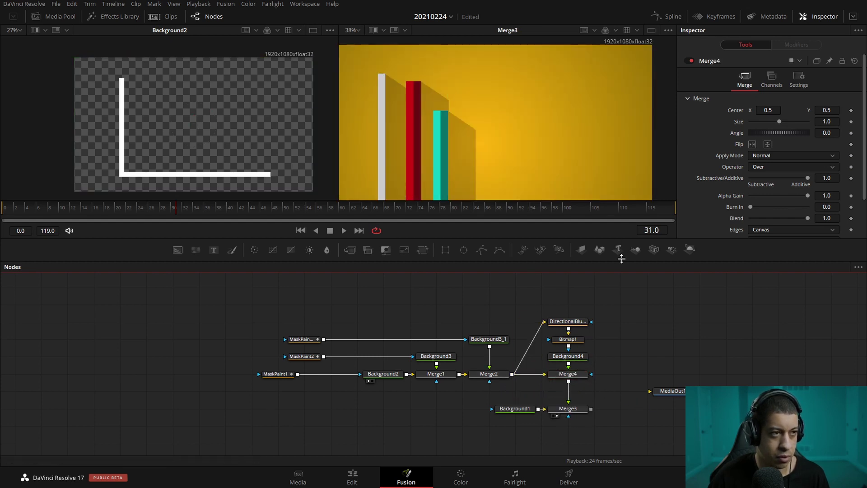
{"action": "left_click_drag", "start_coordinate": [501, 113], "coordinate": [499, 84]}
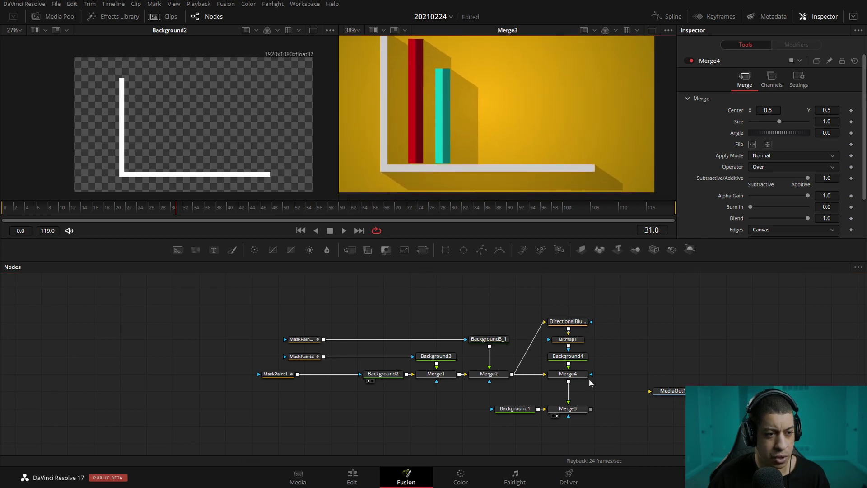
Step: Set DirectionalBlur1's length to -0.2 to lengthen the shadow
{"action": "left_click", "coordinate": [568, 321]}
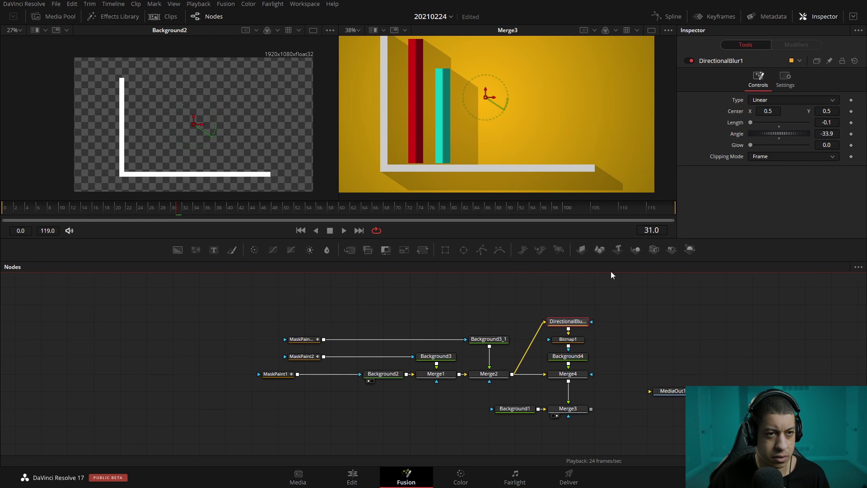
{"action": "left_click", "coordinate": [836, 123]}
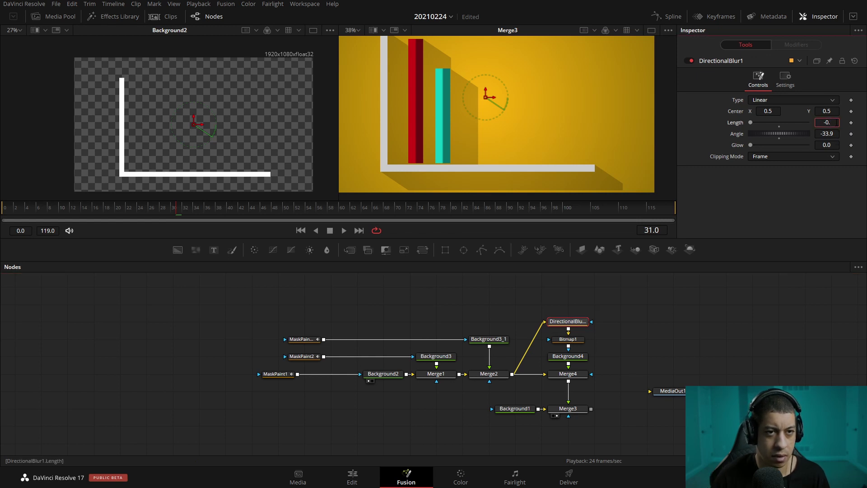
{"action": "type", "text": "2"}
{"action": "key", "text": "Tab"}
{"action": "left_click_drag", "start_coordinate": [598, 178], "coordinate": [596, 187]}
Step: Check the shadow direction in the browser's reference image and set DirectionalBlur1's angle to -47.98
{"action": "key", "text": "alt+Tab"}
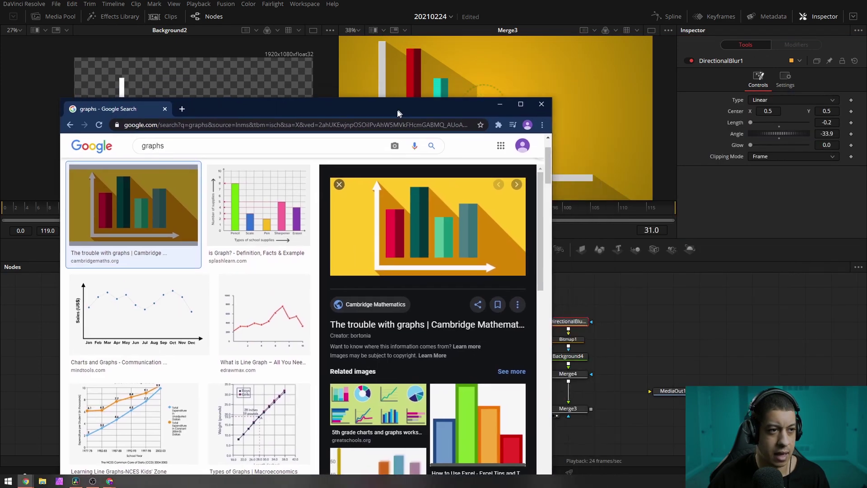
{"action": "key", "text": "alt+Tab"}
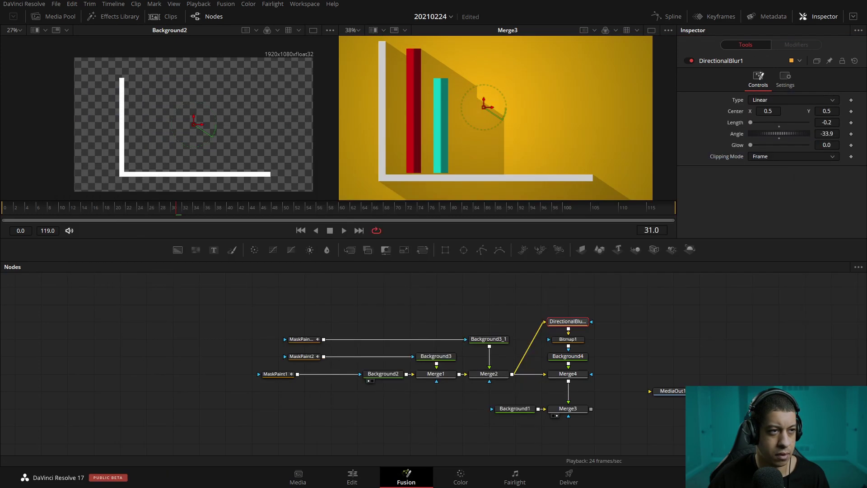
{"action": "left_click_drag", "start_coordinate": [798, 132], "coordinate": [772, 135]}
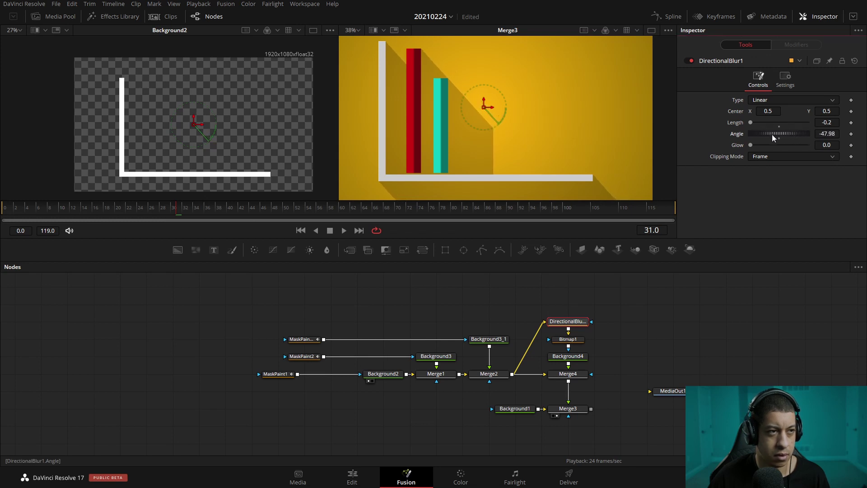
Step: Switch to the browser, compare the reference graph's shadows with the composition, and return to DaVinci Resolve
{"action": "key", "text": "alt+Tab"}
{"action": "left_click_drag", "start_coordinate": [382, 42], "coordinate": [231, 82]}
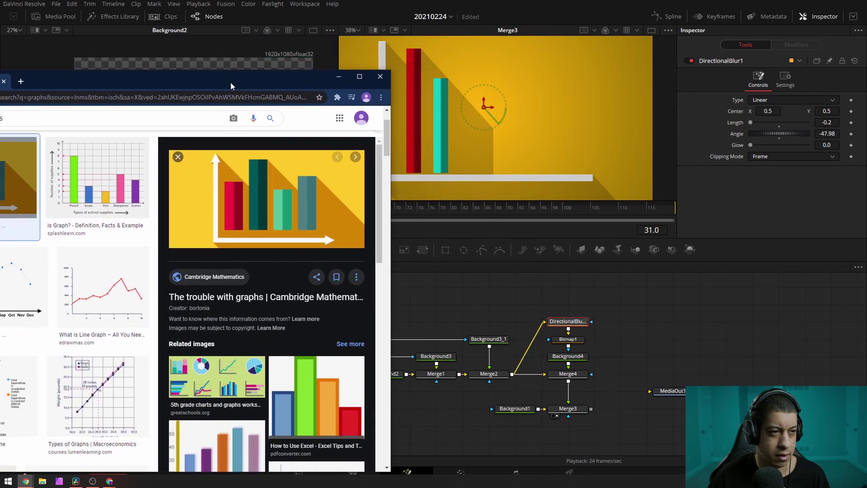
{"action": "key", "text": "alt+Tab"}
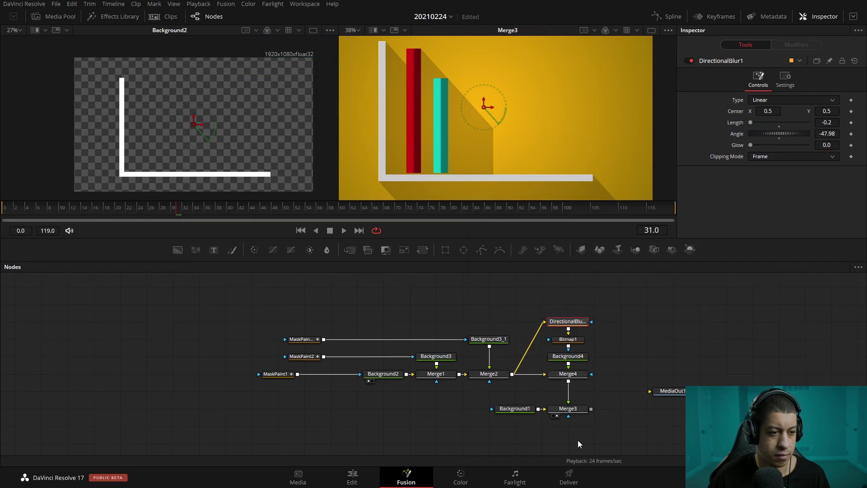
Step: Recolour Background1's radial gradient with yellow #ffcc01 at the start and olive #989800 at the end
{"action": "left_click", "coordinate": [516, 408]}
{"action": "left_click", "coordinate": [748, 192]}
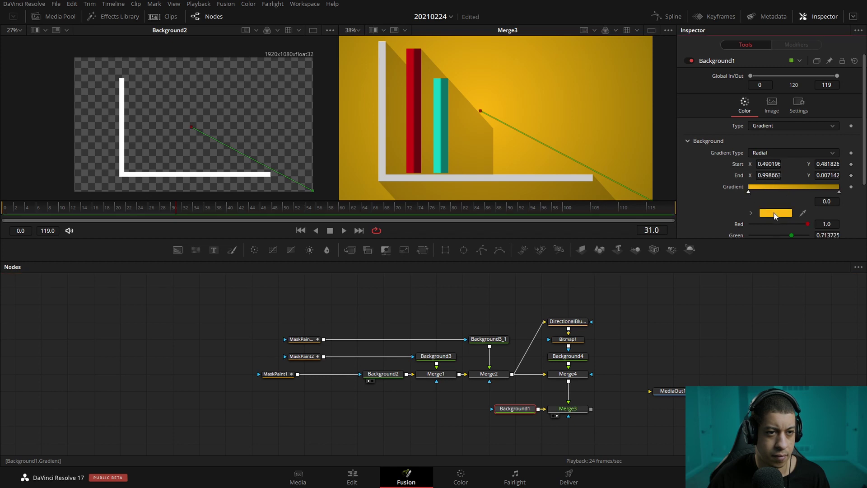
{"action": "left_click", "coordinate": [776, 212]}
{"action": "left_click_drag", "start_coordinate": [511, 161], "coordinate": [505, 158]}
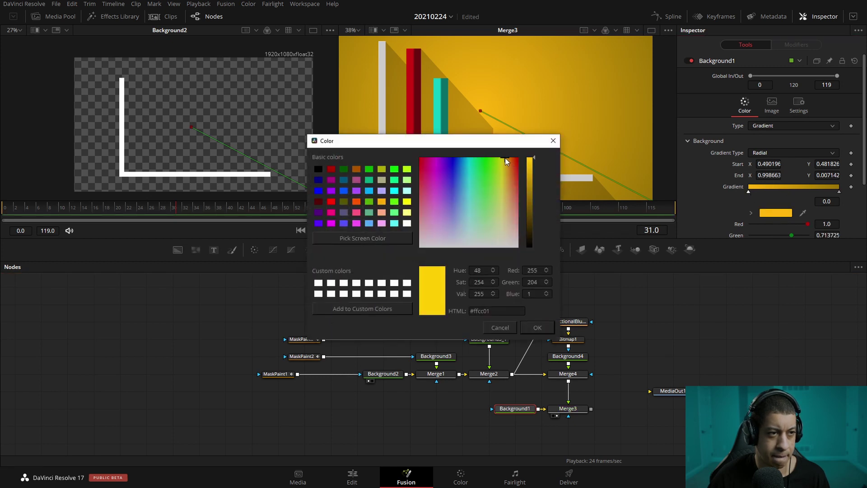
{"action": "left_click", "coordinate": [525, 329]}
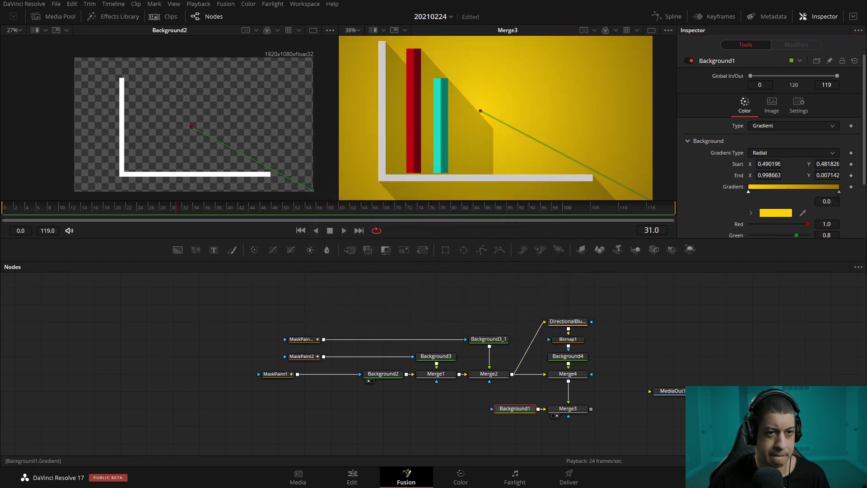
{"action": "left_click", "coordinate": [839, 192]}
{"action": "left_click", "coordinate": [785, 214]}
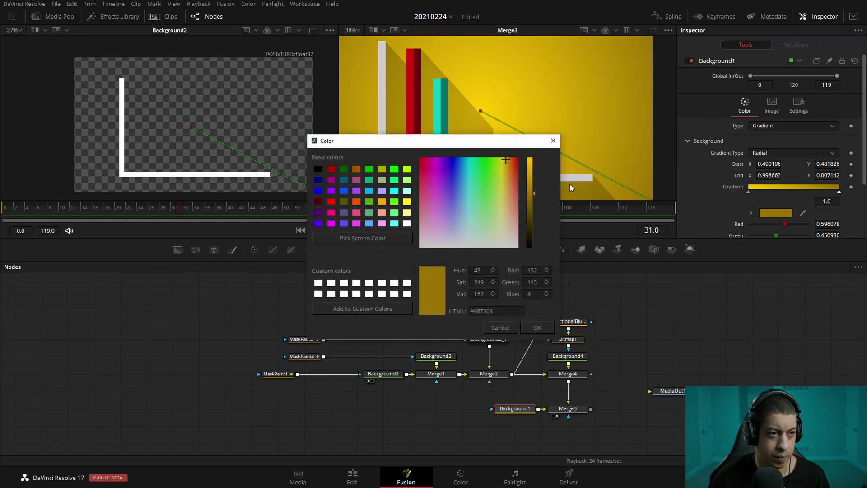
{"action": "left_click", "coordinate": [502, 161]}
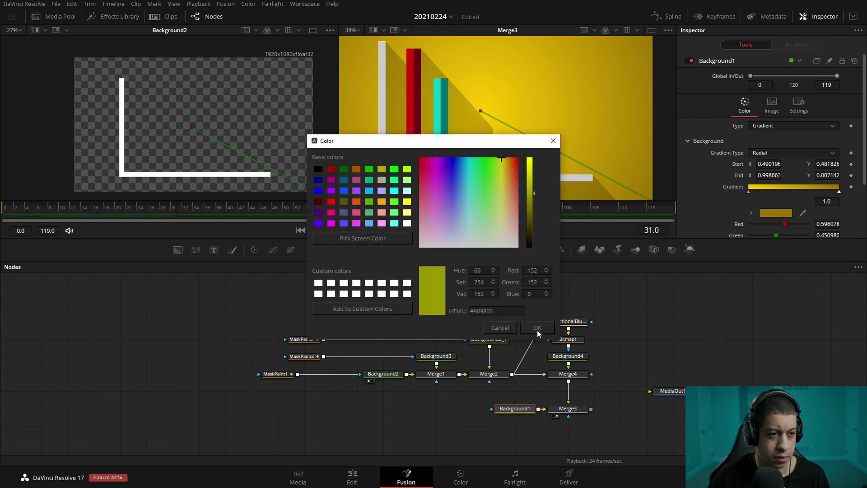
{"action": "left_click", "coordinate": [538, 329]}
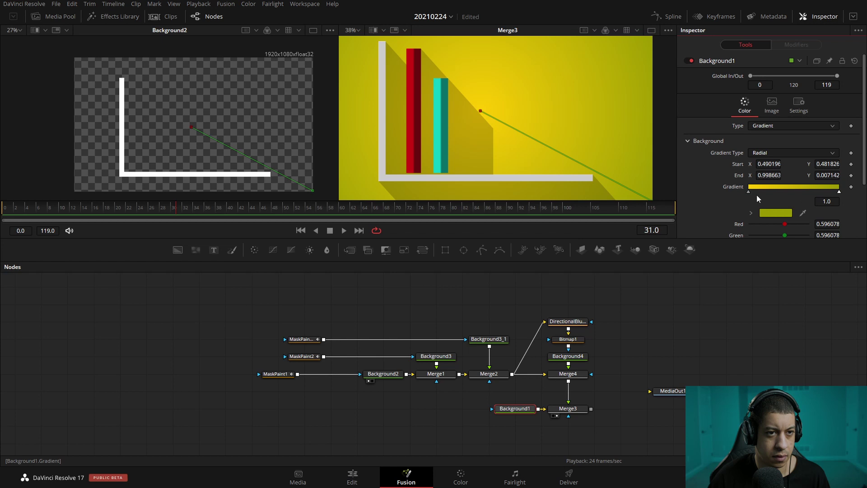
Step: Try the Linear gradient type on Background1 and look through the other gradient types
{"action": "left_click", "coordinate": [782, 154]}
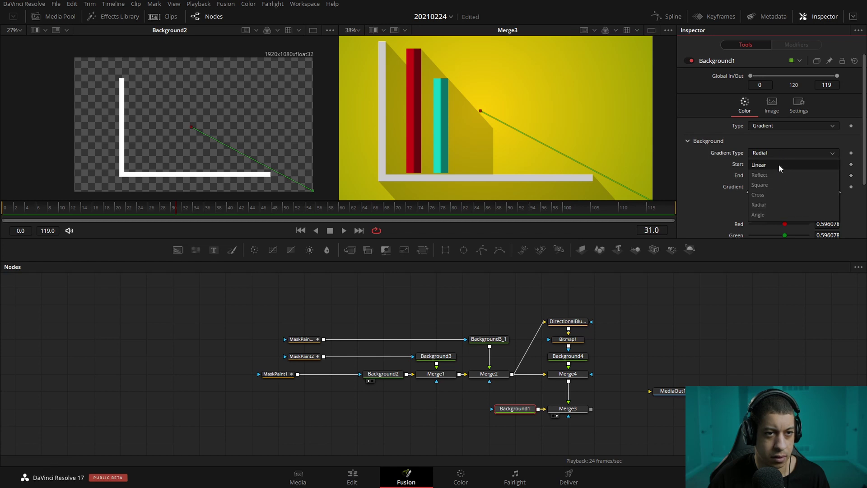
{"action": "left_click", "coordinate": [779, 164]}
{"action": "left_click", "coordinate": [783, 154]}
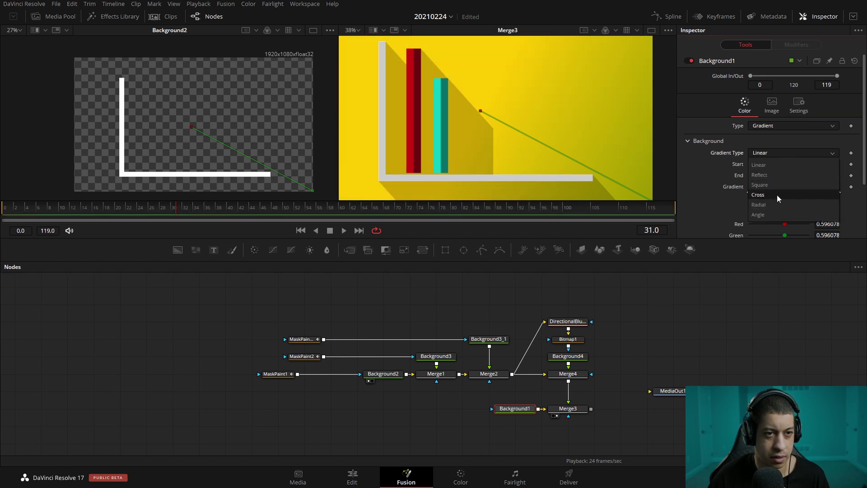
Step: Switch Background1 to a Solid Color fill and set it to bright yellow #ffea00
{"action": "left_click", "coordinate": [773, 127]}
{"action": "left_click", "coordinate": [772, 137]}
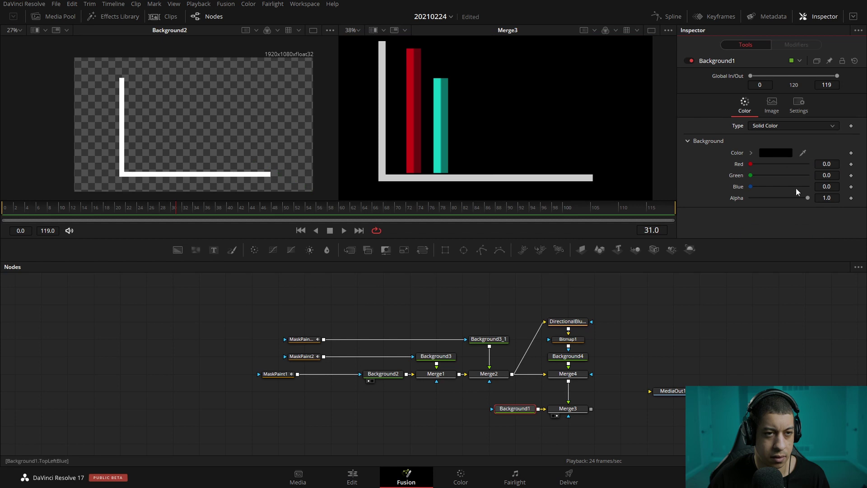
{"action": "left_click", "coordinate": [772, 152]}
{"action": "mouse_move", "coordinate": [528, 172]}
{"action": "left_mouse_down"}
{"action": "mouse_move", "coordinate": [527, 153]}
{"action": "mouse_move", "coordinate": [505, 159]}
{"action": "mouse_move", "coordinate": [503, 152]}
{"action": "left_mouse_up"}
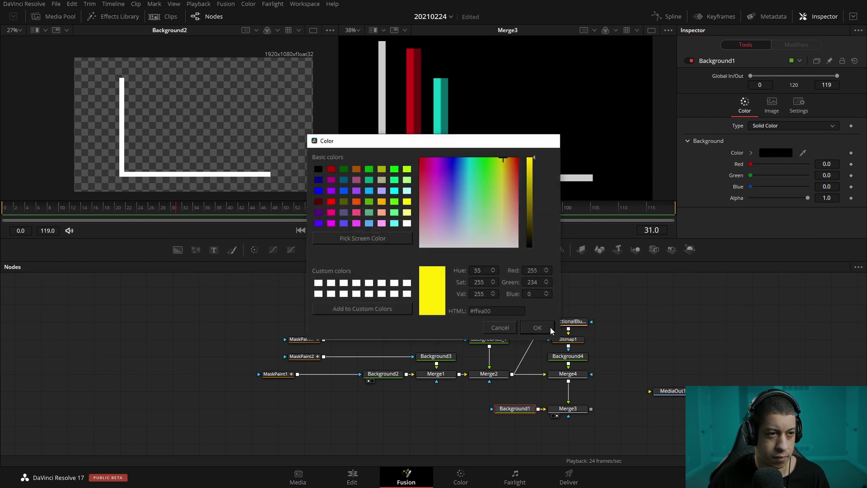
{"action": "left_click", "coordinate": [551, 330]}
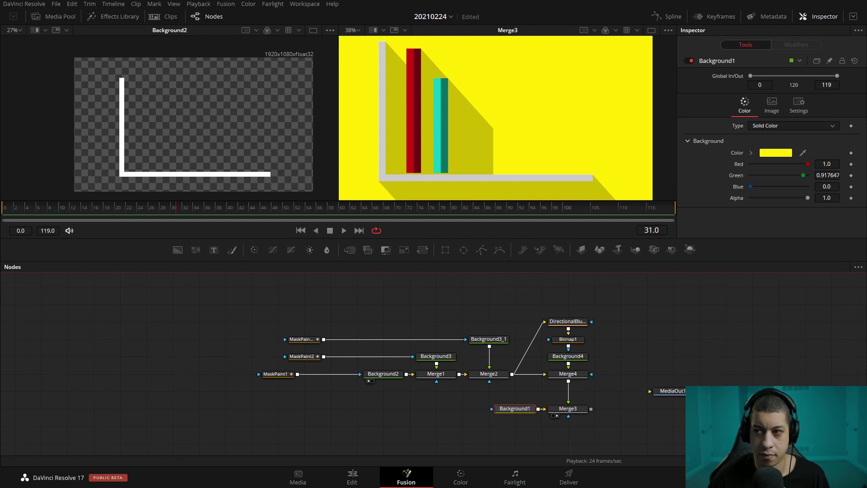
Step: Set Background4's alpha to 0.331 and try a dark yellow #eed300 as the shadow colour
{"action": "left_click", "coordinate": [570, 356]}
{"action": "left_click_drag", "start_coordinate": [762, 197], "coordinate": [770, 197]}
{"action": "left_click", "coordinate": [766, 154]}
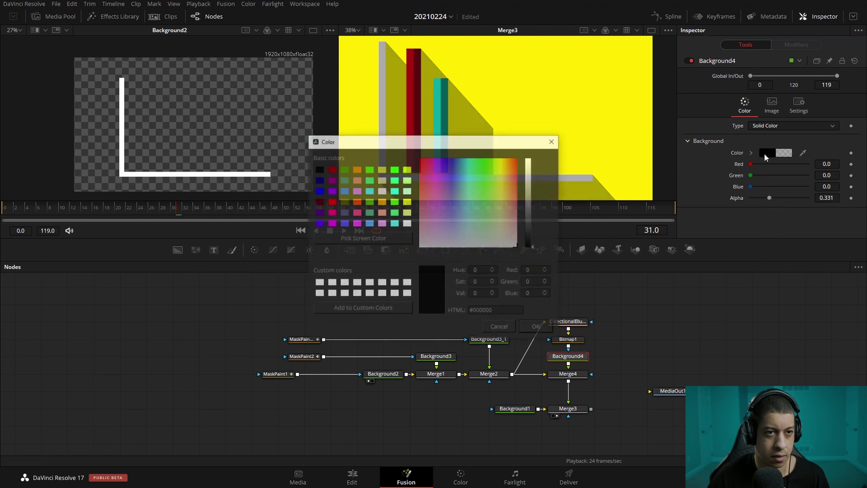
{"action": "left_click_drag", "start_coordinate": [476, 184], "coordinate": [503, 158]}
{"action": "left_click", "coordinate": [530, 168]}
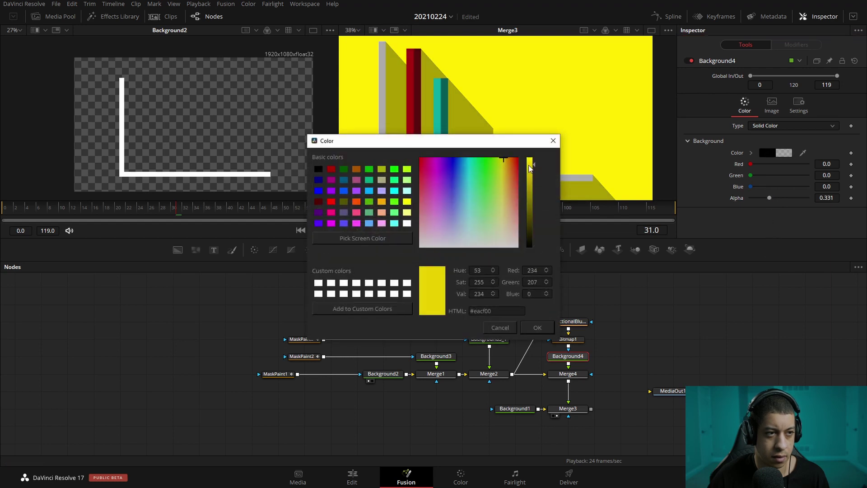
{"action": "left_click", "coordinate": [538, 328]}
Step: Change Background4's shadow colour back to black
{"action": "left_click", "coordinate": [775, 154]}
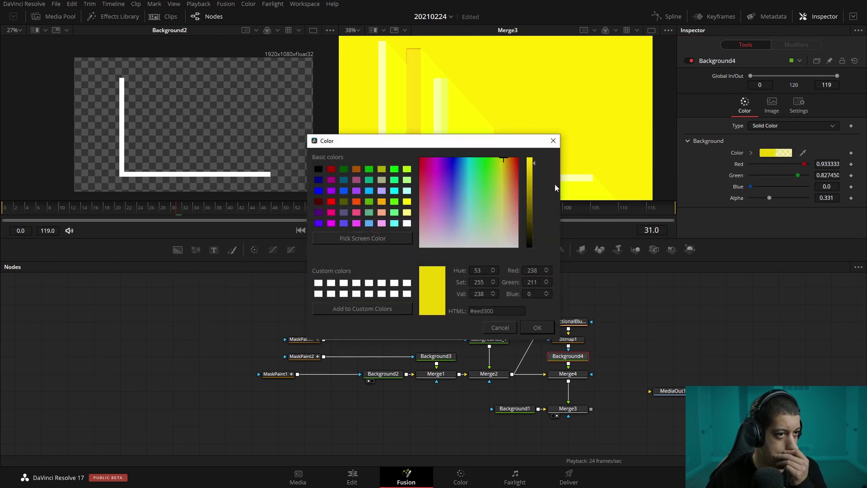
{"action": "left_click_drag", "start_coordinate": [530, 212], "coordinate": [530, 248]}
{"action": "left_click", "coordinate": [539, 329]}
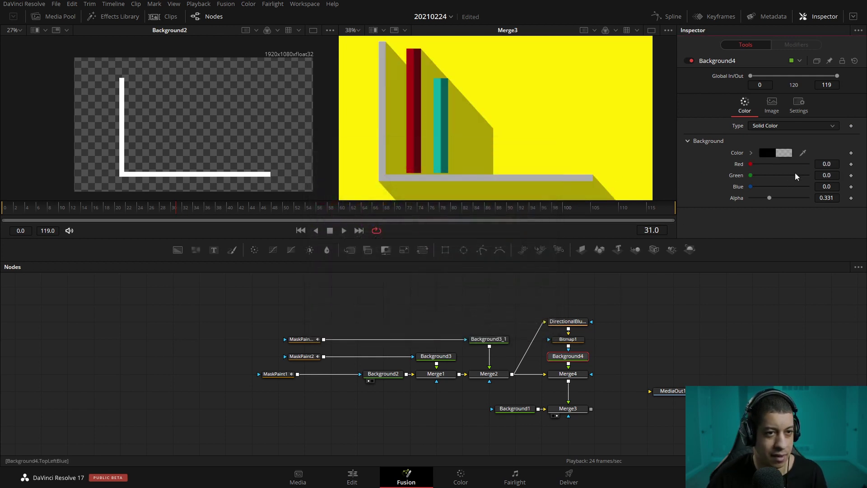
Step: Set Background4's alpha to 1.0 and swap Merge4's inputs so the graph sits in front of the shadow
{"action": "left_click_drag", "start_coordinate": [773, 199], "coordinate": [847, 196]}
{"action": "left_click", "coordinate": [748, 308]}
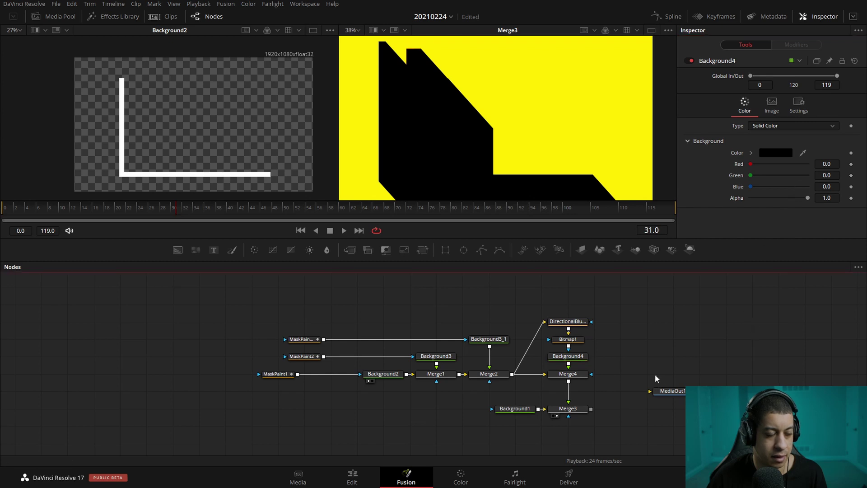
{"action": "left_click", "coordinate": [578, 377]}
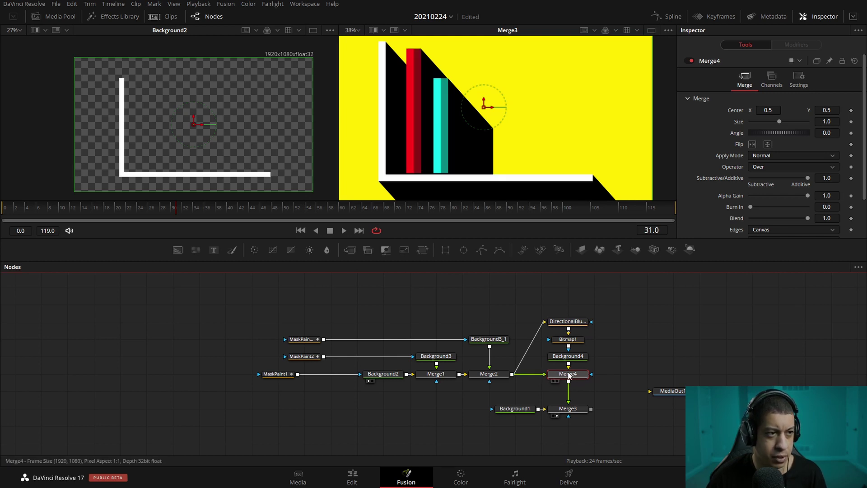
Step: Sample the yellow background in the Merge3 view as Background4's shadow colour
{"action": "left_click", "coordinate": [568, 356]}
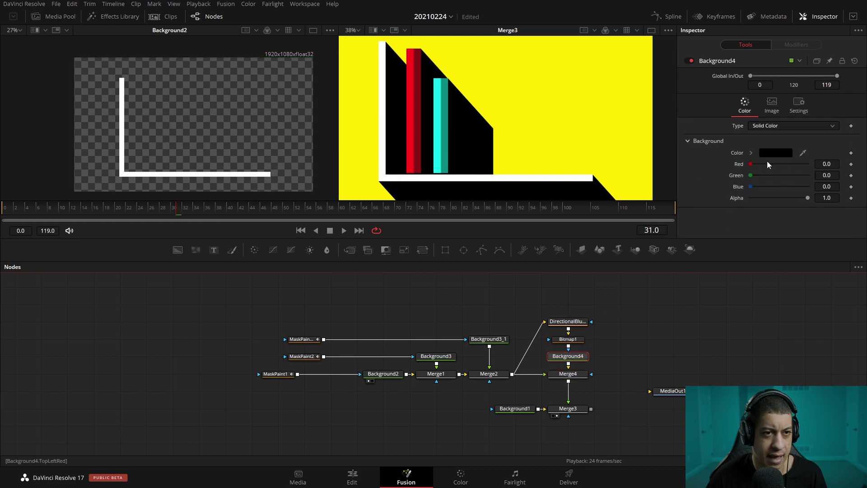
{"action": "left_click", "coordinate": [772, 153]}
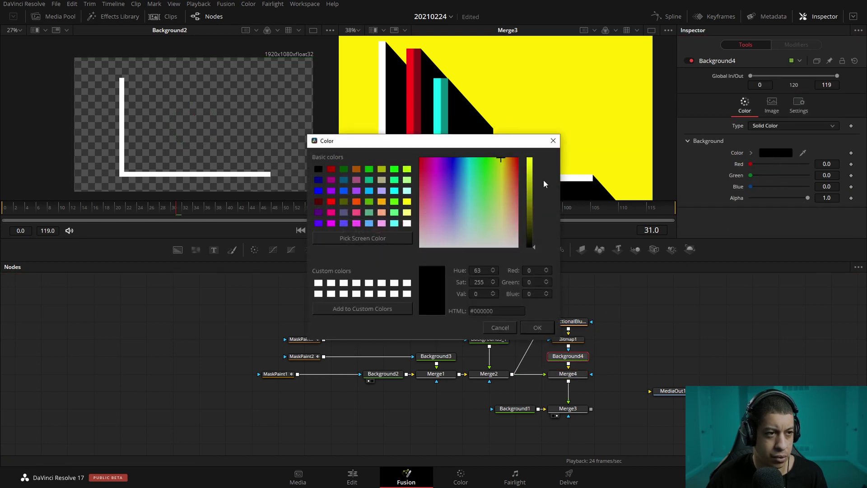
{"action": "left_click", "coordinate": [535, 329]}
{"action": "left_click_drag", "start_coordinate": [802, 154], "coordinate": [605, 63]}
Step: Darken Background4's sampled yellow to #ceba00 for the shadow
{"action": "left_click", "coordinate": [775, 153]}
{"action": "left_click_drag", "start_coordinate": [529, 163], "coordinate": [534, 198]}
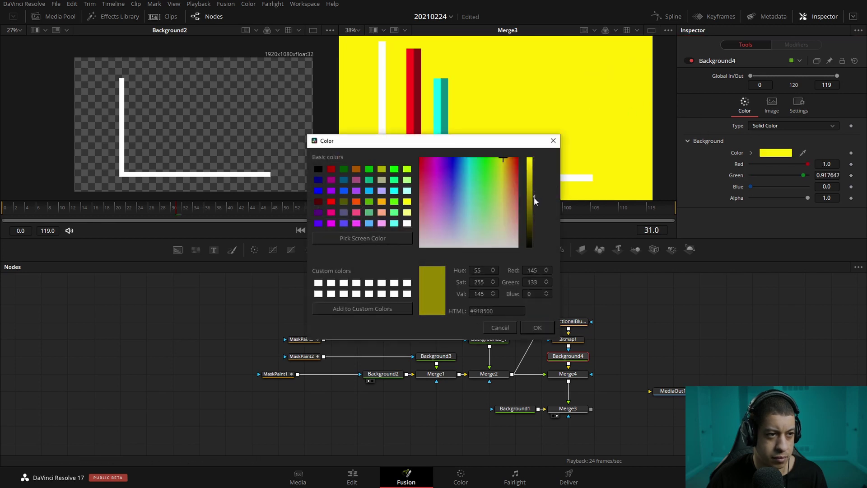
{"action": "left_click", "coordinate": [541, 329]}
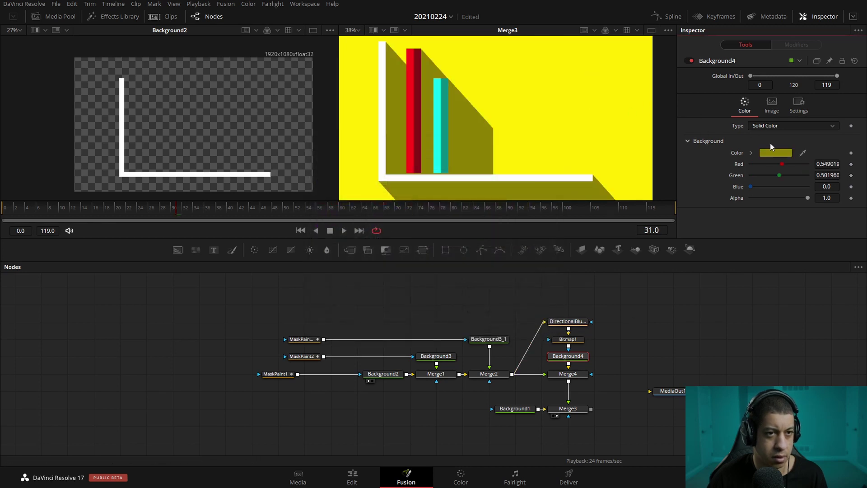
{"action": "left_click", "coordinate": [772, 152]}
{"action": "left_click_drag", "start_coordinate": [532, 197], "coordinate": [531, 175]}
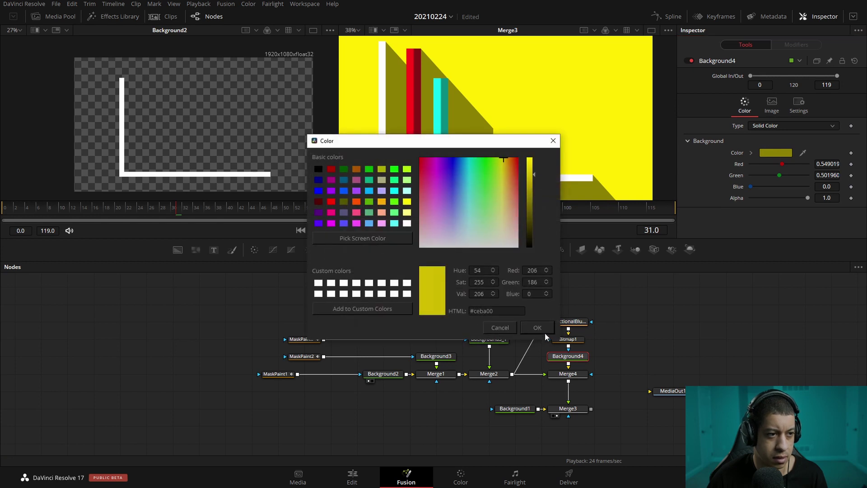
{"action": "left_click", "coordinate": [544, 331]}
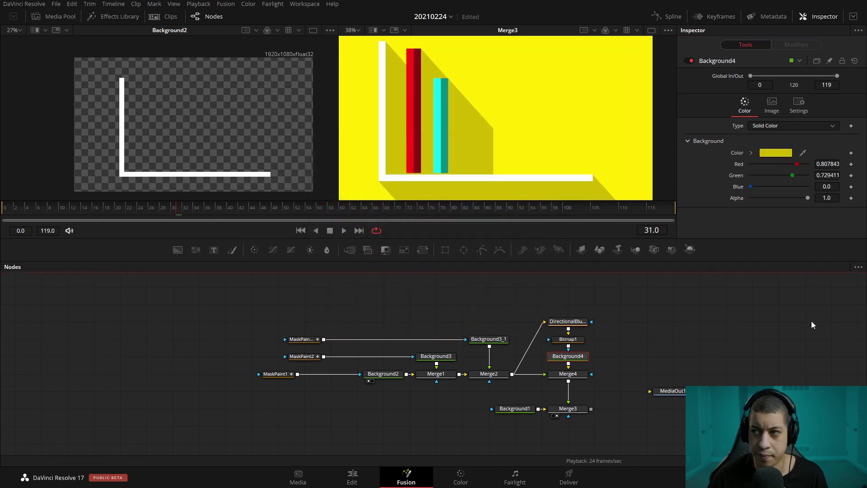
Step: Shift Background4's shadow colour towards orange, with red 0.807843, green 0.639215 and blue 0.015686
{"action": "left_click", "coordinate": [770, 153]}
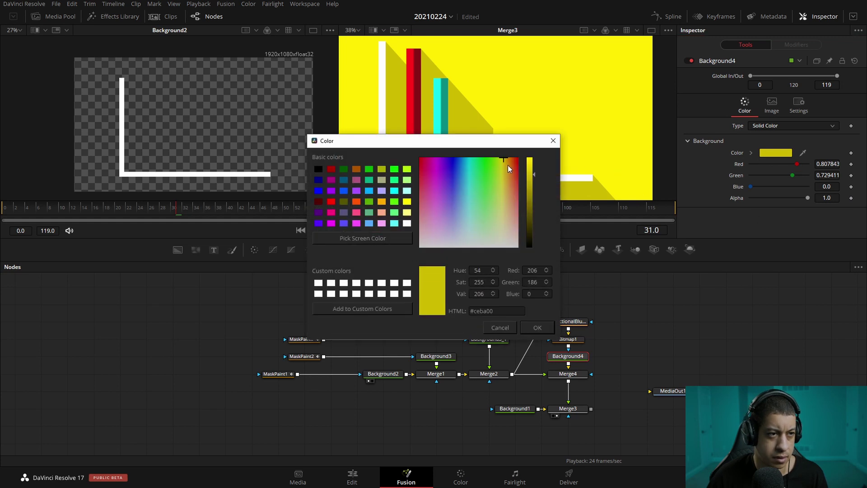
{"action": "left_click", "coordinate": [508, 159]}
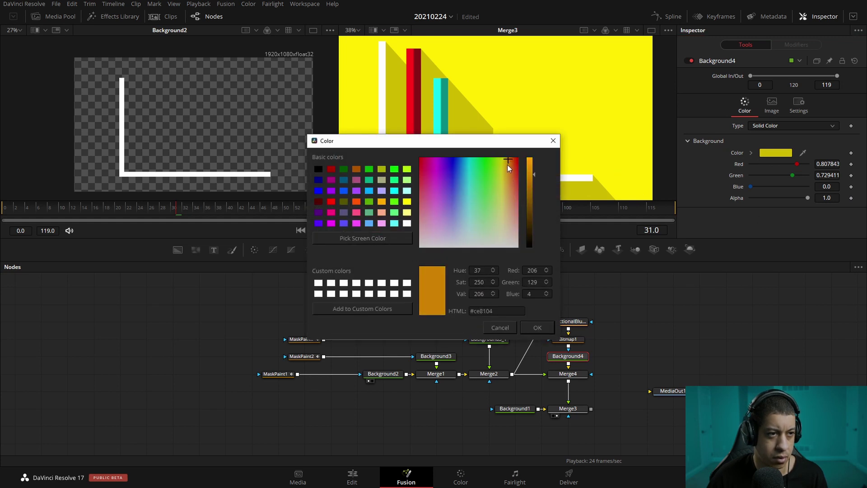
{"action": "left_click", "coordinate": [506, 159]}
{"action": "left_click", "coordinate": [538, 328]}
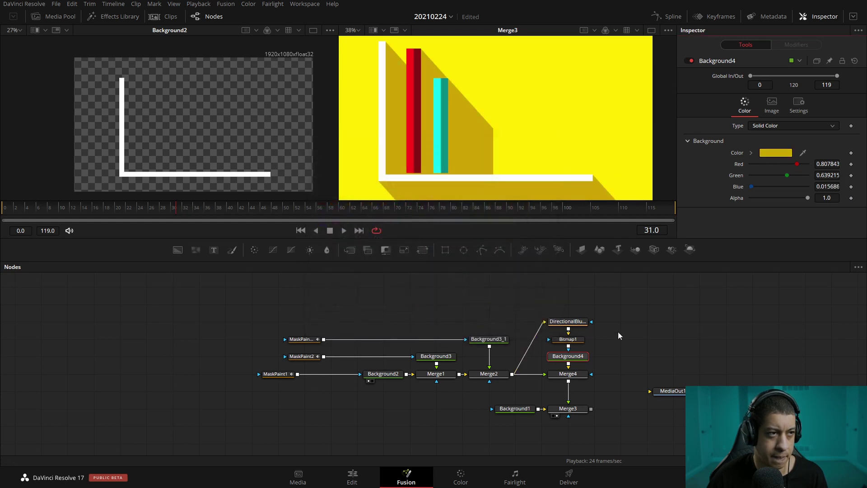
Step: Switch to the browser, compare the reference graph's background and shadow colours, and return to DaVinci Resolve
{"action": "key", "text": "alt+Tab"}
{"action": "left_click_drag", "start_coordinate": [409, 75], "coordinate": [196, 91]}
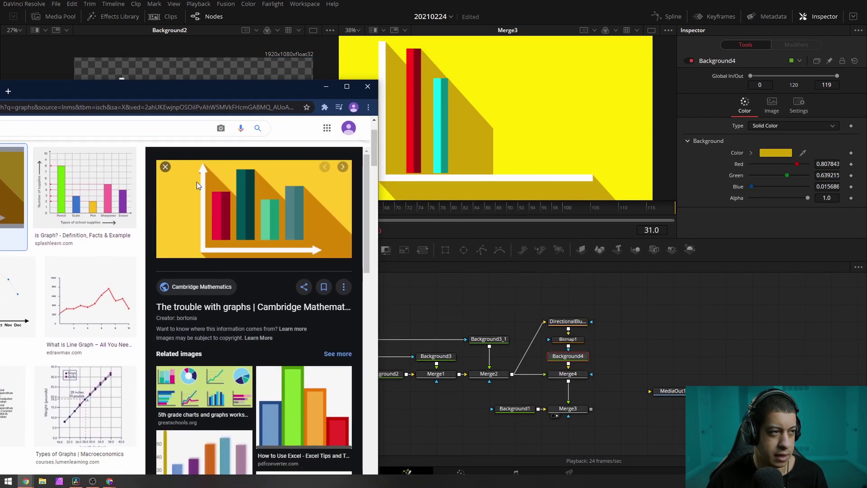
{"action": "key", "text": "alt+Tab"}
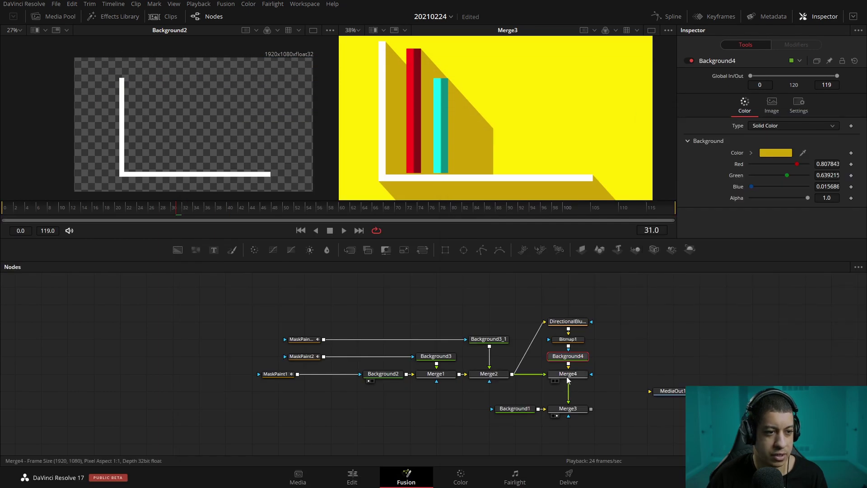
Step: Set Background1's solid colour to a warmer yellow with red 1.0, green 0.788235 and blue 0.023529
{"action": "left_click", "coordinate": [515, 409]}
{"action": "left_click", "coordinate": [776, 153]}
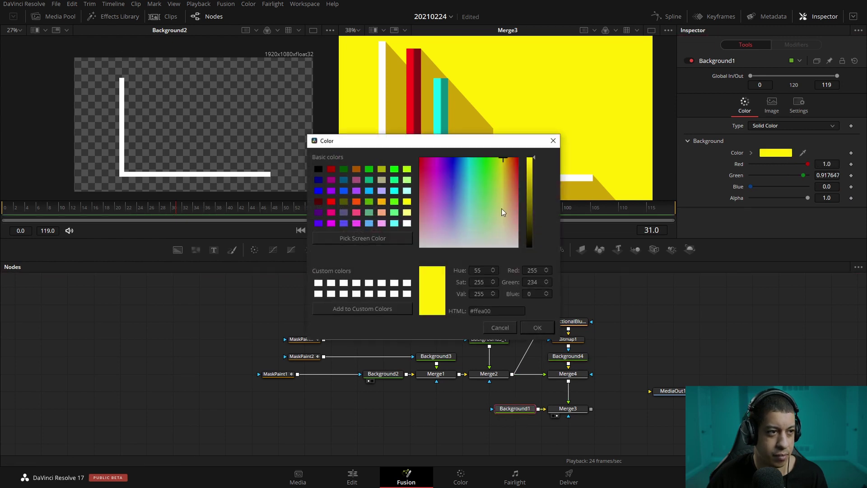
{"action": "left_click_drag", "start_coordinate": [505, 159], "coordinate": [506, 160]}
{"action": "left_click", "coordinate": [506, 159]}
{"action": "left_click", "coordinate": [537, 327]}
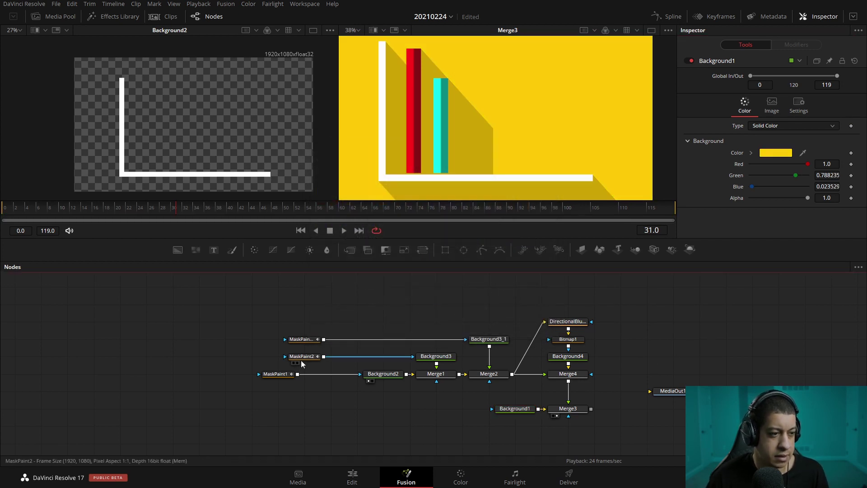
Step: Move both bars' background and mask nodes up a row and place MaskPaint1 closer to Background2
{"action": "left_click_drag", "start_coordinate": [260, 326], "coordinate": [497, 363]}
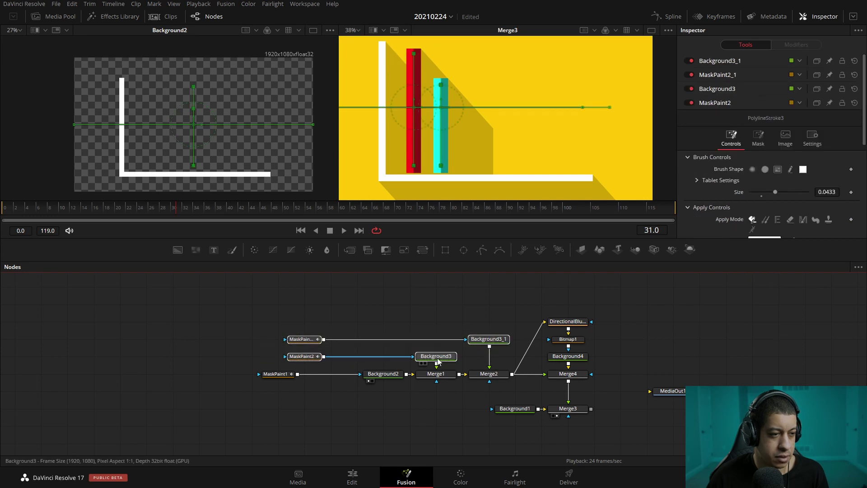
{"action": "left_click_drag", "start_coordinate": [438, 361], "coordinate": [437, 343]}
{"action": "left_click_drag", "start_coordinate": [276, 374], "coordinate": [302, 373]}
Step: Widen the red bar by raising MaskPaint2's brush size to 0.0724
{"action": "left_click", "coordinate": [294, 339]}
{"action": "left_click_drag", "start_coordinate": [761, 122], "coordinate": [794, 126]}
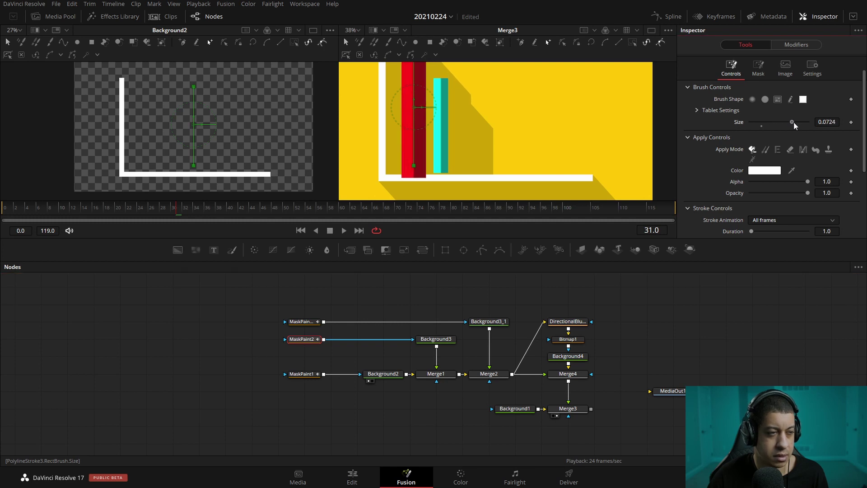
{"action": "left_click_drag", "start_coordinate": [498, 290], "coordinate": [539, 317]}
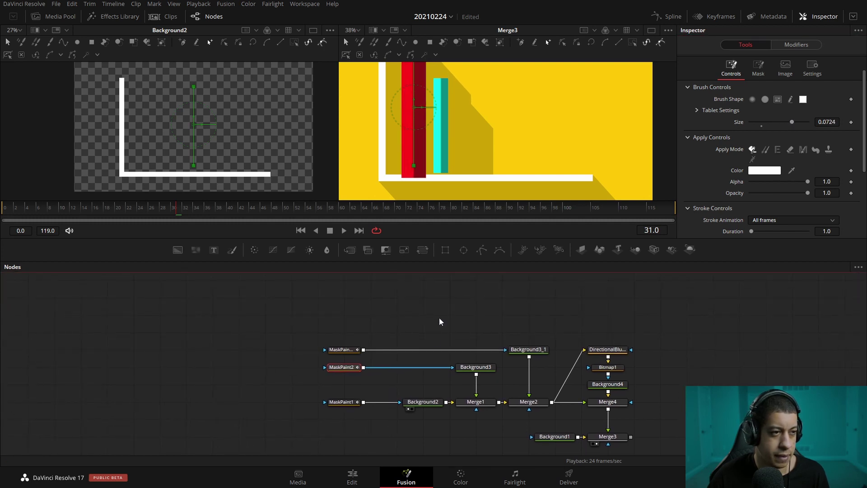
Step: Adjust the lower ends of both bar strokes to overlap the horizontal axis, with MaskPaint2_1's Point 1 Y at about 0.17
{"action": "left_click_drag", "start_coordinate": [414, 166], "coordinate": [414, 163]}
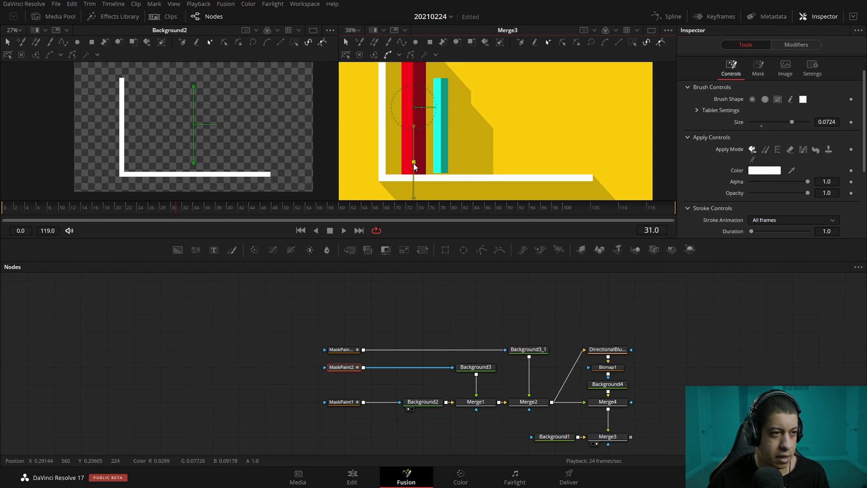
{"action": "left_click_drag", "start_coordinate": [414, 166], "coordinate": [416, 168]}
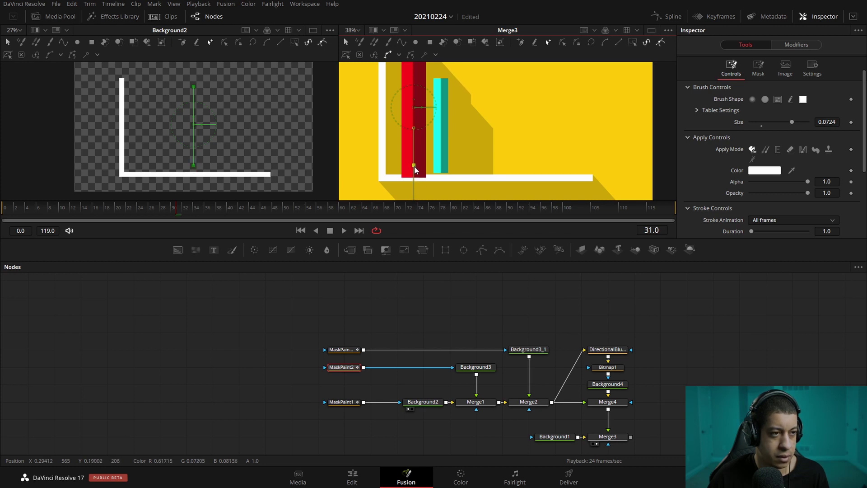
{"action": "left_click", "coordinate": [341, 349]}
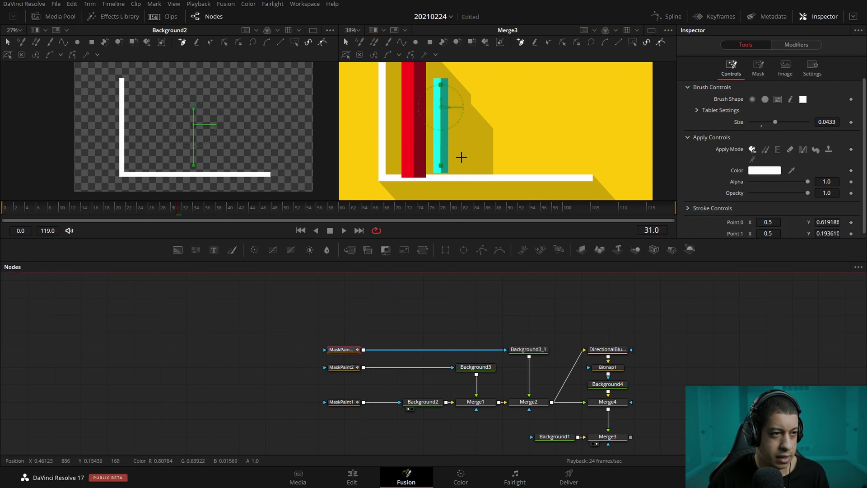
{"action": "left_click_drag", "start_coordinate": [442, 168], "coordinate": [442, 170]}
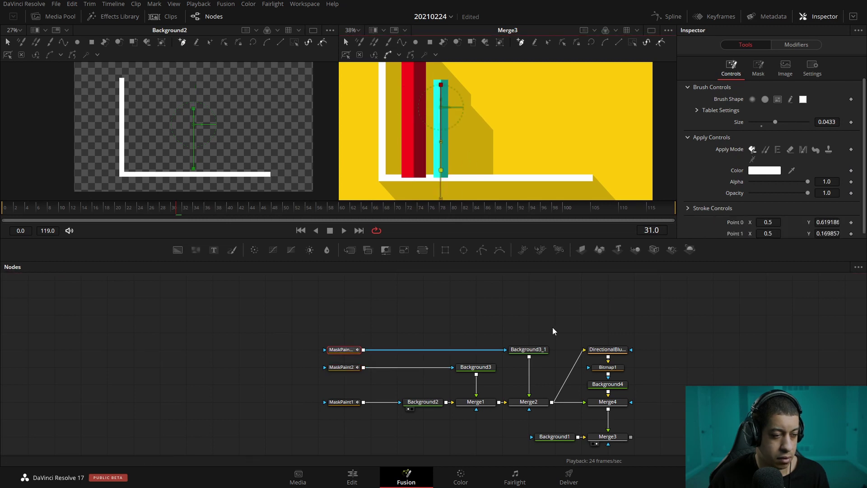
Step: Mask Merge1 and Merge2 with an inverted rectangle and lower its centre to about Y -0.108, hiding the bars' bases
{"action": "left_click_drag", "start_coordinate": [574, 322], "coordinate": [538, 289]}
{"action": "left_click_drag", "start_coordinate": [445, 252], "coordinate": [494, 377]}
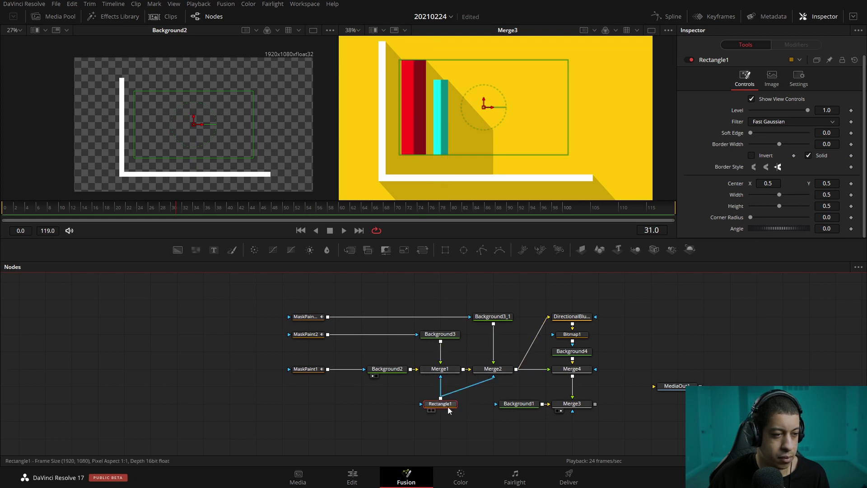
{"action": "left_click", "coordinate": [766, 159]}
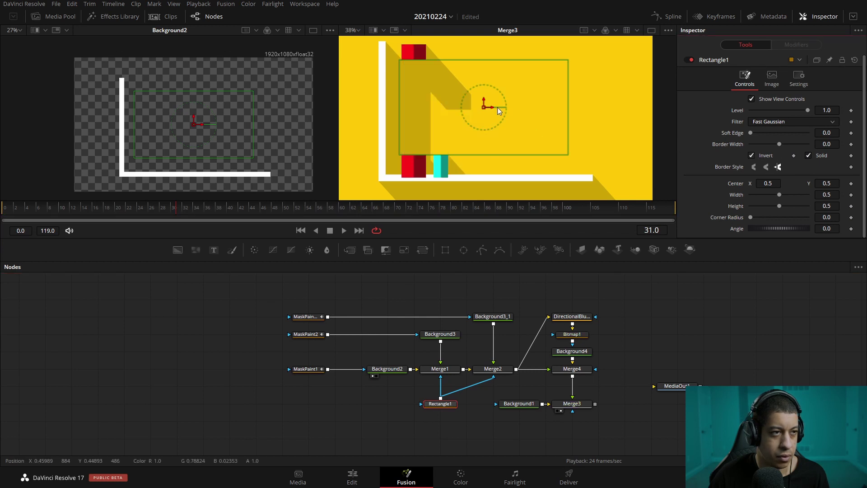
{"action": "left_click_drag", "start_coordinate": [483, 102], "coordinate": [483, 213]}
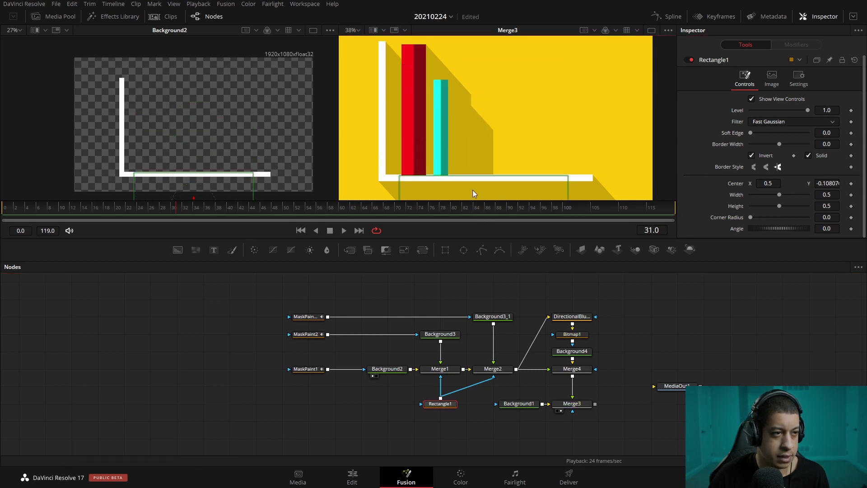
Step: Raise the rectangle mask's upper edge to the upper edge of the horizontal axis, giving a height of about 0.51
{"action": "left_click_drag", "start_coordinate": [471, 136], "coordinate": [489, 82]}
{"action": "scroll", "coordinate": [453, 119], "scroll_direction": "up", "scroll_amount": 4}
{"action": "left_click_drag", "start_coordinate": [448, 118], "coordinate": [448, 115]}
{"action": "scroll", "coordinate": [447, 115], "scroll_direction": "up", "scroll_amount": 10}
{"action": "left_click_drag", "start_coordinate": [463, 167], "coordinate": [460, 121]}
{"action": "scroll", "coordinate": [461, 123], "scroll_direction": "up", "scroll_amount": 1}
{"action": "scroll", "coordinate": [473, 136], "scroll_direction": "down", "scroll_amount": 13}
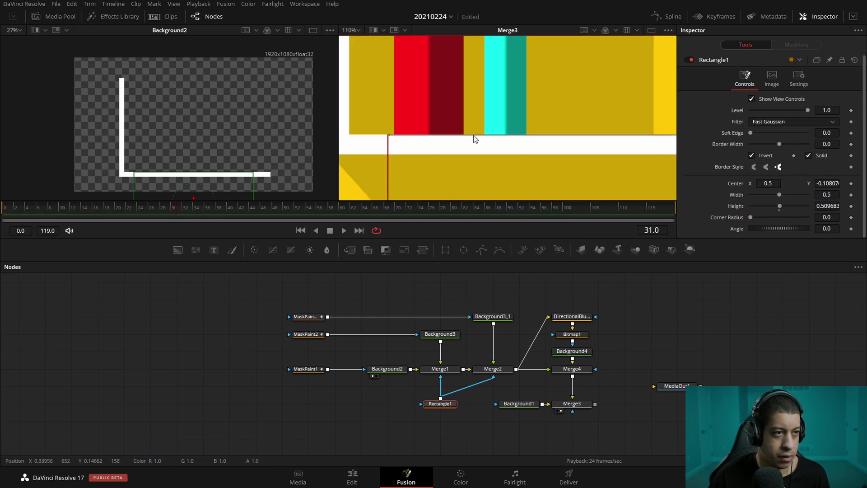
{"action": "scroll", "coordinate": [475, 139], "scroll_direction": "down", "scroll_amount": 5}
{"action": "left_click_drag", "start_coordinate": [463, 151], "coordinate": [387, 153]}
Step: Move the shadow branch with Merge4, Background1 and Merge3 to the right, farther from Merge2
{"action": "left_click", "coordinate": [660, 341]}
{"action": "left_click_drag", "start_coordinate": [611, 286], "coordinate": [527, 427]}
{"action": "left_click_drag", "start_coordinate": [566, 404], "coordinate": [619, 404]}
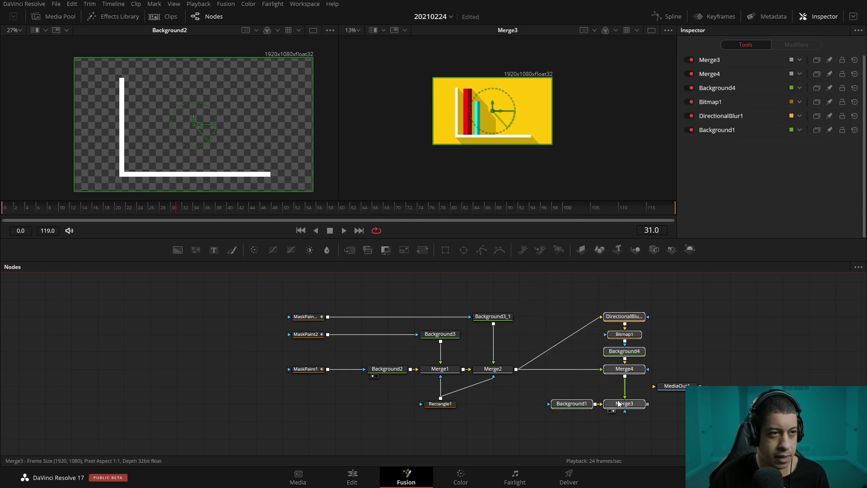
{"action": "left_click", "coordinate": [742, 325]}
Step: Enlarge the graph preview by showing Merge3 in a single viewer
{"action": "scroll", "coordinate": [486, 106], "scroll_direction": "up", "scroll_amount": 5}
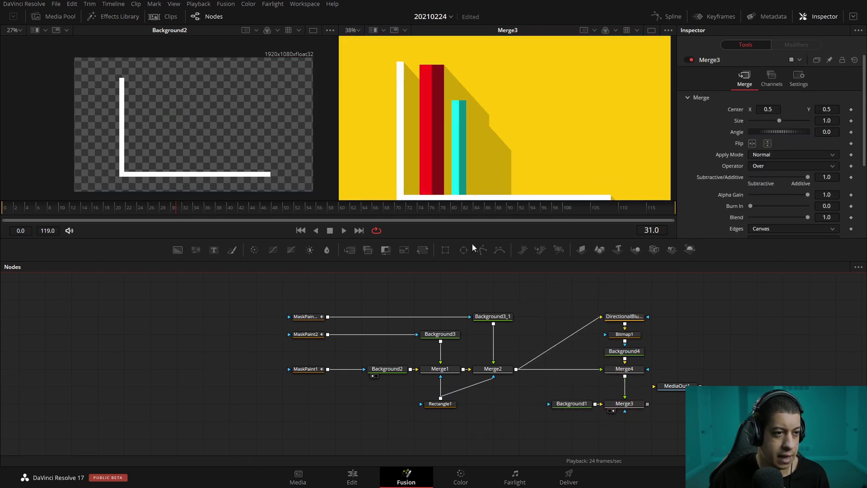
{"action": "left_click", "coordinate": [651, 30]}
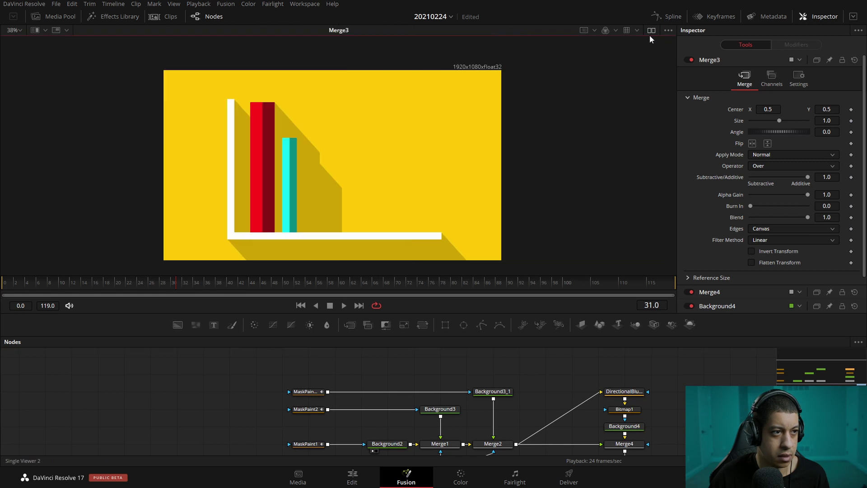
{"action": "scroll", "coordinate": [530, 367], "scroll_direction": "down", "scroll_amount": 2}
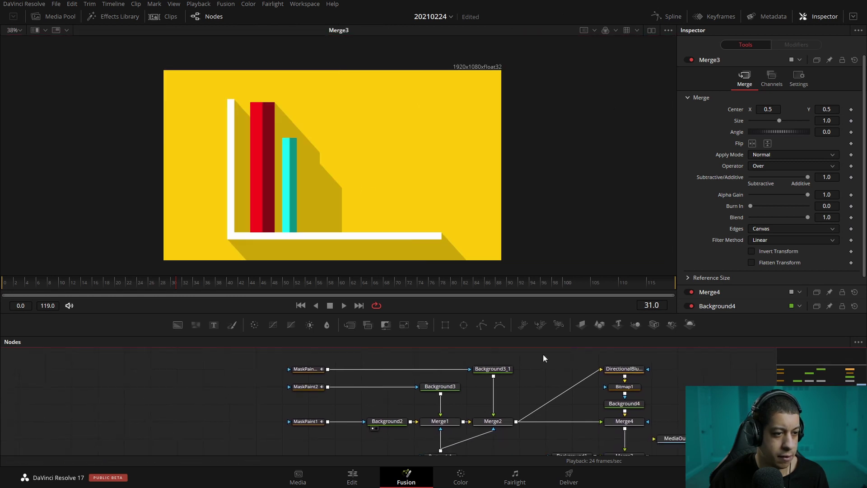
Step: Set the brush size of both bar masks, MaskPaint2 and MaskPaint2_1, to 0.07
{"action": "left_click", "coordinate": [306, 387]}
{"action": "left_click", "coordinate": [837, 150]}
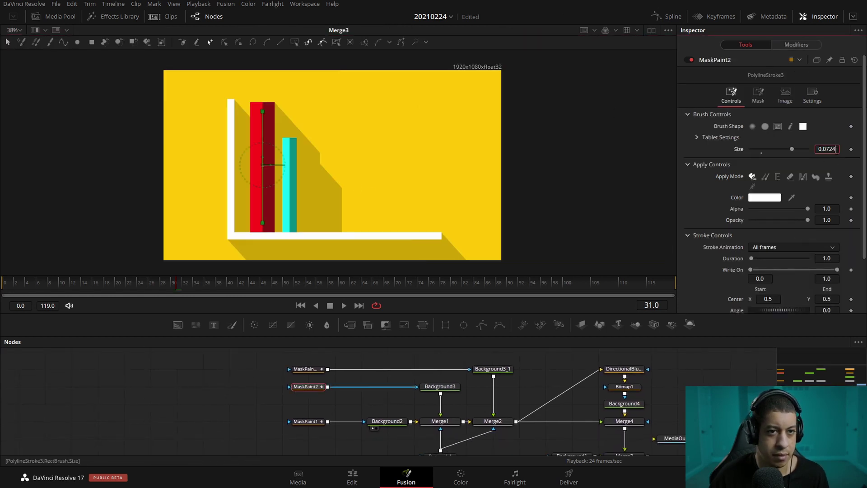
{"action": "left_click", "coordinate": [306, 369]}
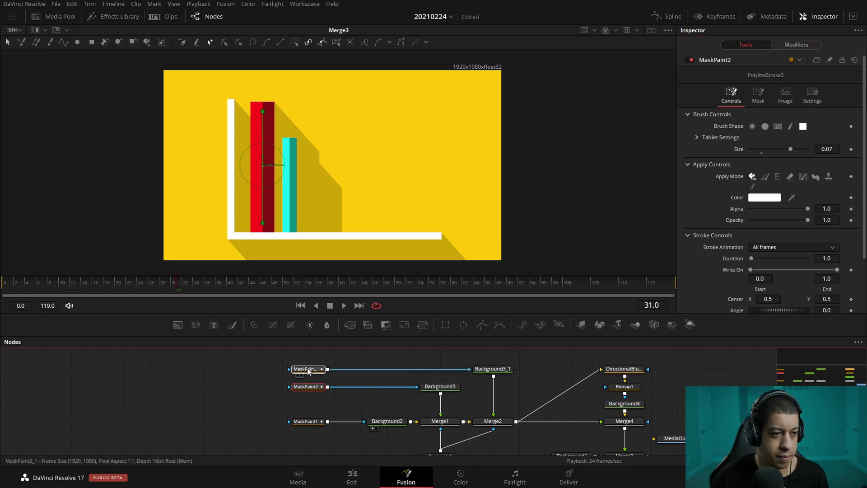
{"action": "left_click", "coordinate": [827, 150]}
{"action": "type", "text": "0.07"}
{"action": "key", "text": "Tab"}
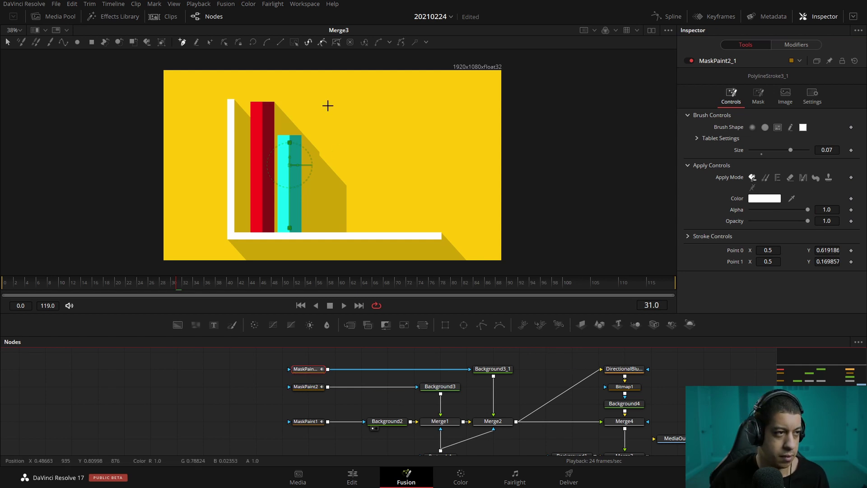
Step: Shift the cyan bar away from the red one by moving Merge2's centre X to about 0.422
{"action": "left_click", "coordinate": [6, 44]}
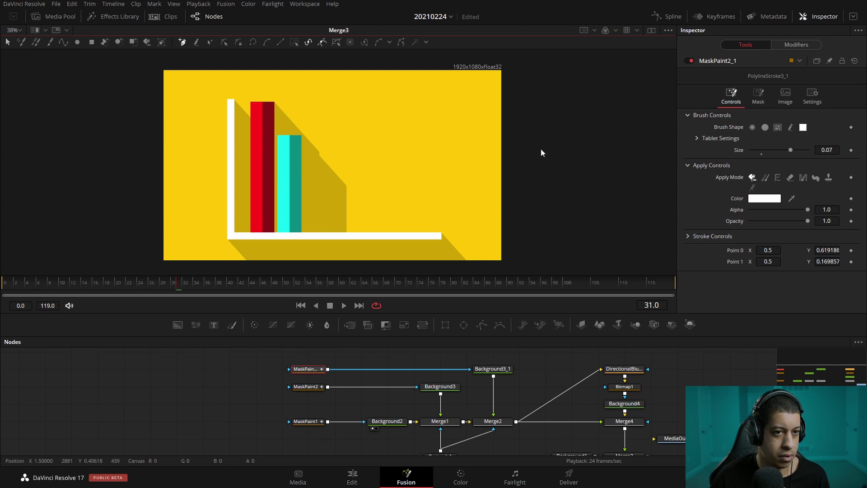
{"action": "left_click", "coordinate": [501, 423]}
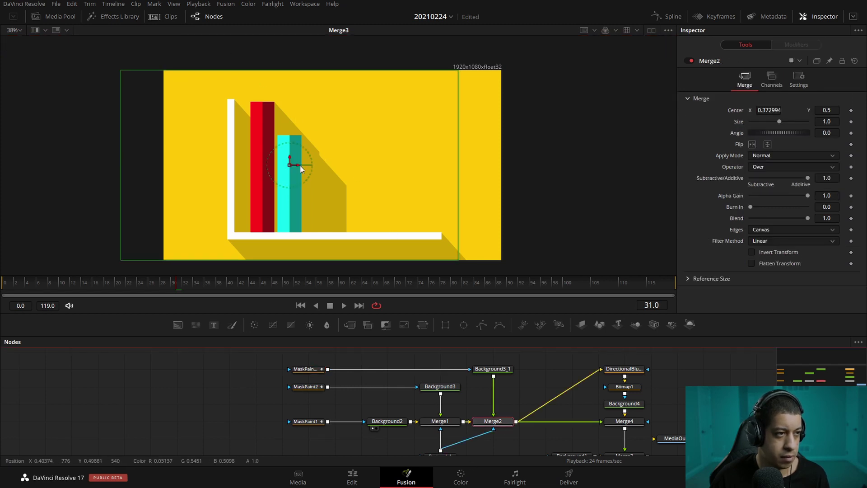
{"action": "left_click_drag", "start_coordinate": [300, 168], "coordinate": [315, 174]}
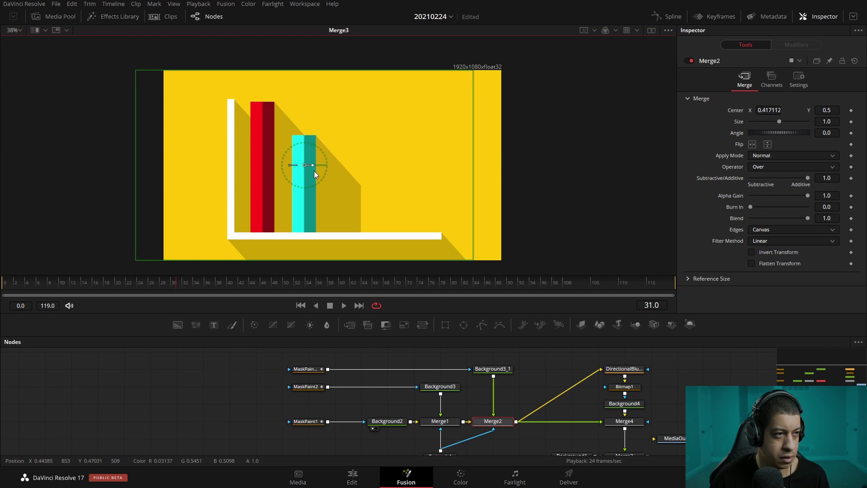
{"action": "left_click_drag", "start_coordinate": [315, 175], "coordinate": [317, 174]}
{"action": "left_click", "coordinate": [546, 385]}
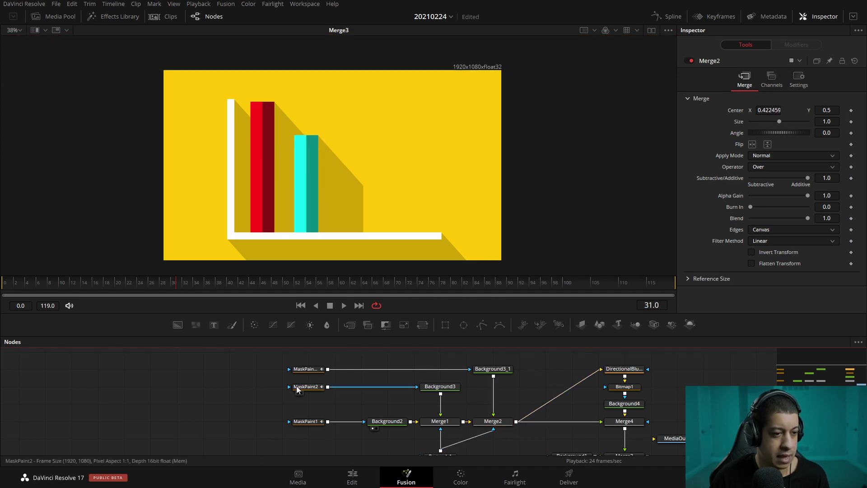
Step: Play the animation from the start and check when the axes finish drawing on
{"action": "mouse_move", "coordinate": [559, 413]}
{"action": "left_mouse_down"}
{"action": "mouse_move", "coordinate": [547, 396]}
{"action": "mouse_move", "coordinate": [545, 405]}
{"action": "left_mouse_up"}
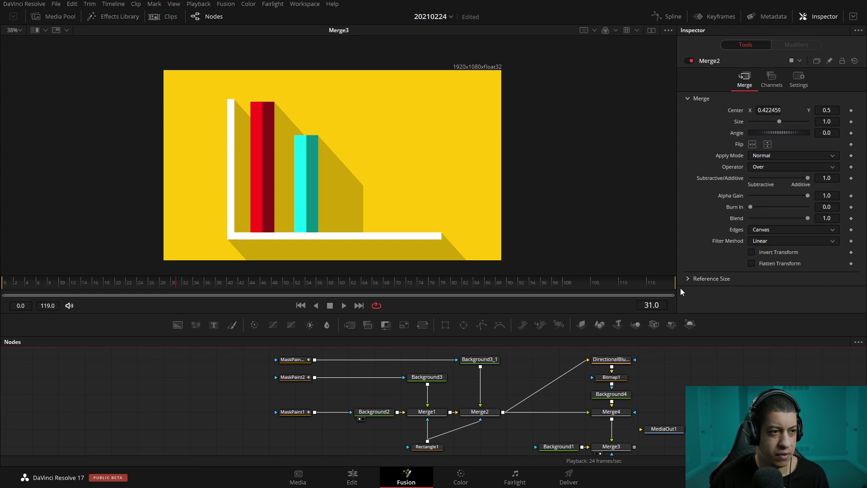
{"action": "left_click_drag", "start_coordinate": [97, 288], "coordinate": [6, 296]}
{"action": "key", "text": "space"}
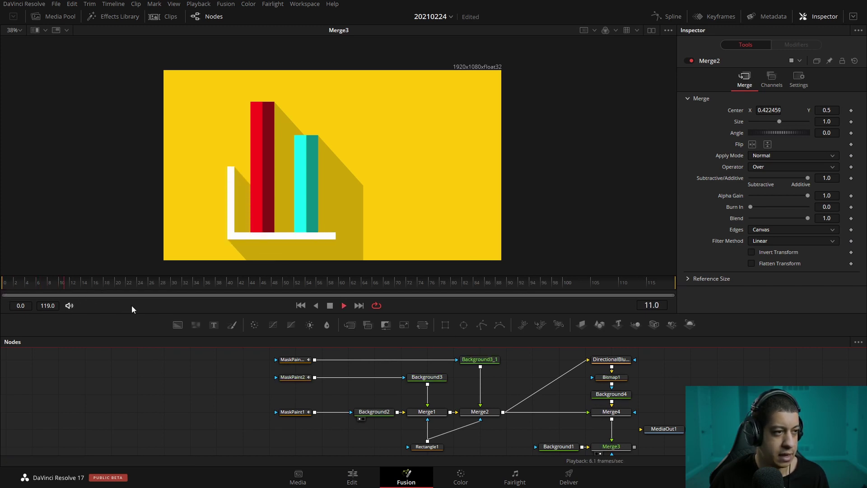
{"action": "key", "text": "space"}
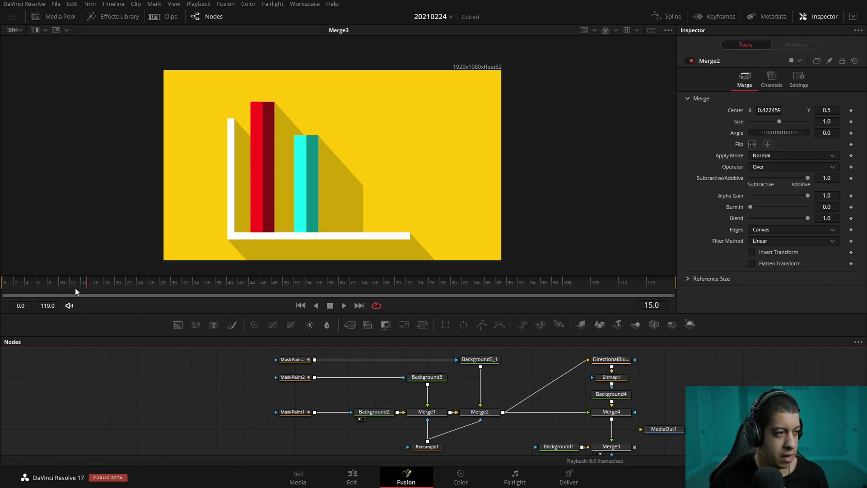
{"action": "left_click_drag", "start_coordinate": [78, 285], "coordinate": [7, 284]}
{"action": "key", "text": "space"}
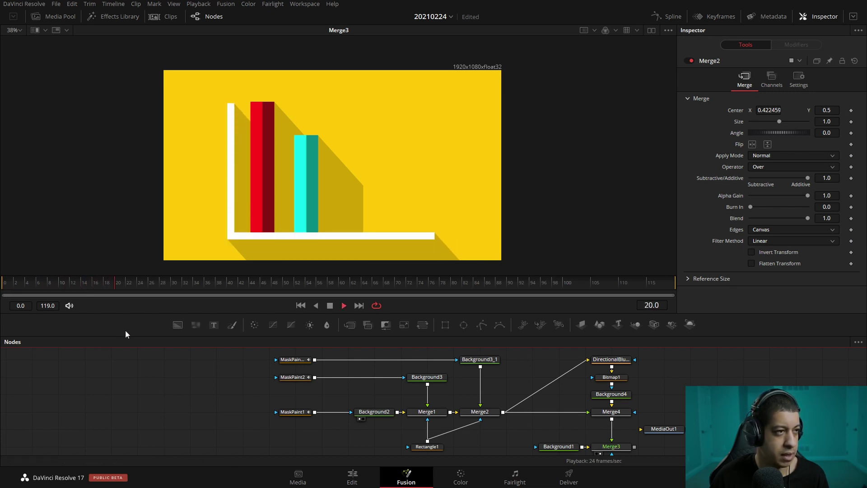
Step: Keyframe the red bar's Write On end at 0.0 on frame 20 and at full length on frame 40
{"action": "left_click_drag", "start_coordinate": [96, 282], "coordinate": [113, 285]}
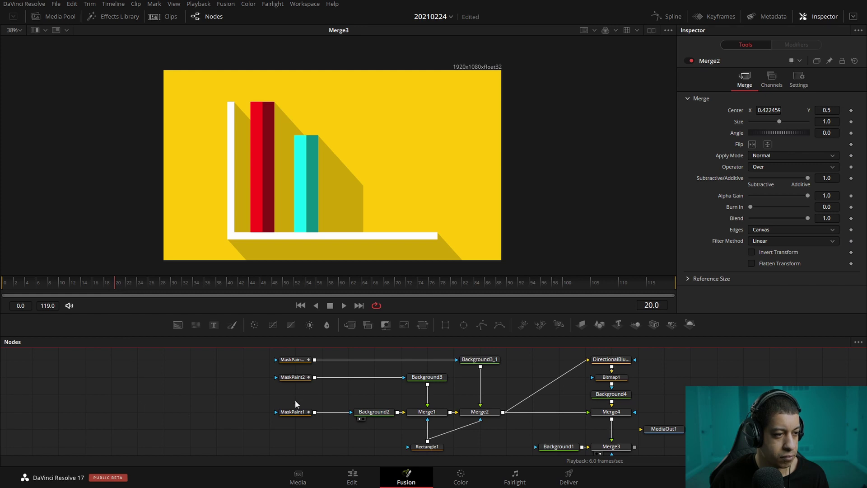
{"action": "left_click", "coordinate": [240, 386]}
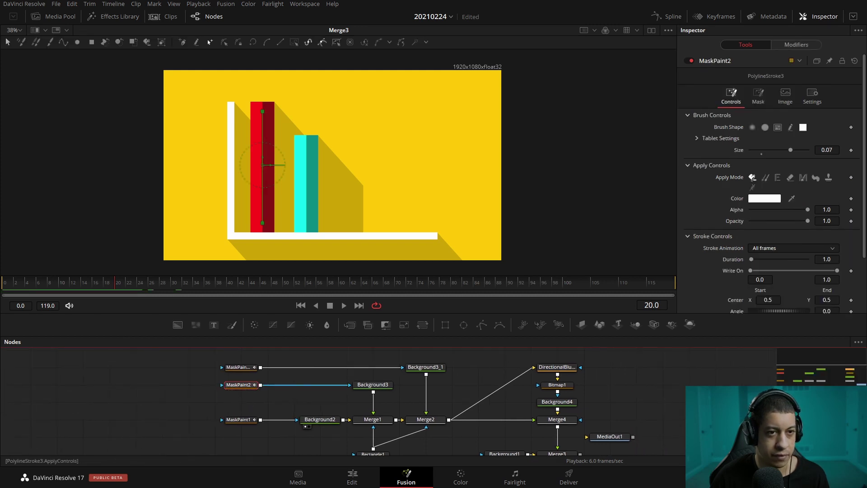
{"action": "left_click_drag", "start_coordinate": [838, 270], "coordinate": [755, 270]}
{"action": "left_click", "coordinate": [852, 271]}
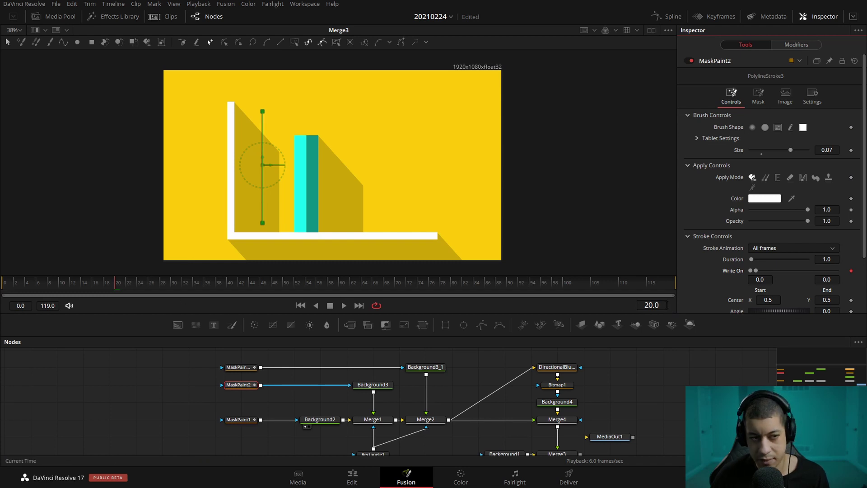
{"action": "left_click", "coordinate": [666, 305]}
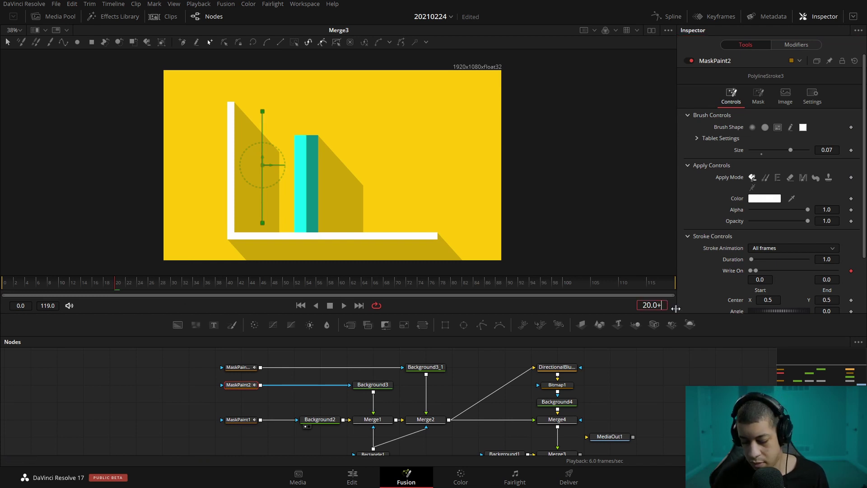
{"action": "key", "text": "Return"}
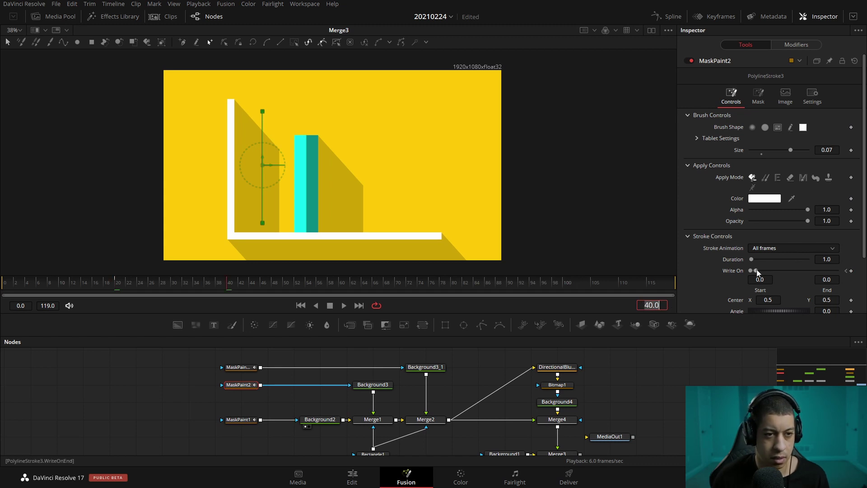
{"action": "left_click_drag", "start_coordinate": [757, 273], "coordinate": [837, 271]}
Step: Keyframe the cyan bar's Write On end at 0.0 on frame 24 in the MaskPaint2_1 stroke modifier
{"action": "left_click_drag", "start_coordinate": [124, 283], "coordinate": [140, 283]}
{"action": "left_click", "coordinate": [239, 368]}
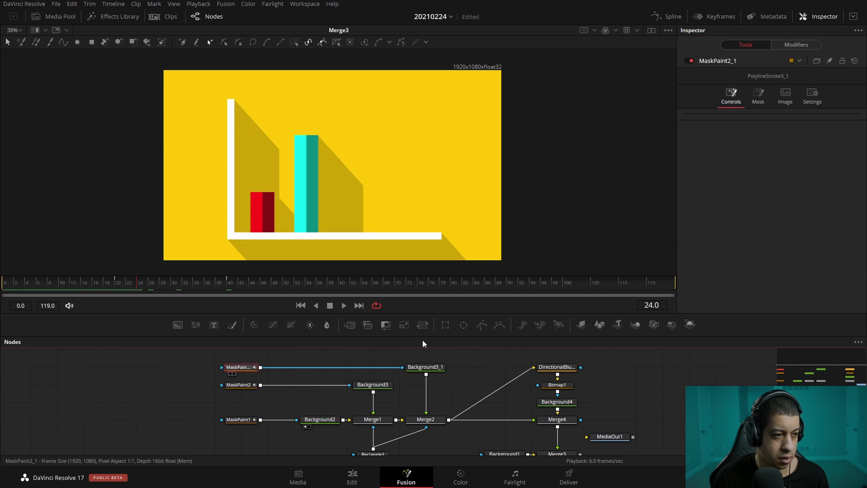
{"action": "left_click", "coordinate": [796, 44]}
{"action": "left_click", "coordinate": [688, 220]}
{"action": "left_click_drag", "start_coordinate": [836, 255], "coordinate": [693, 259]}
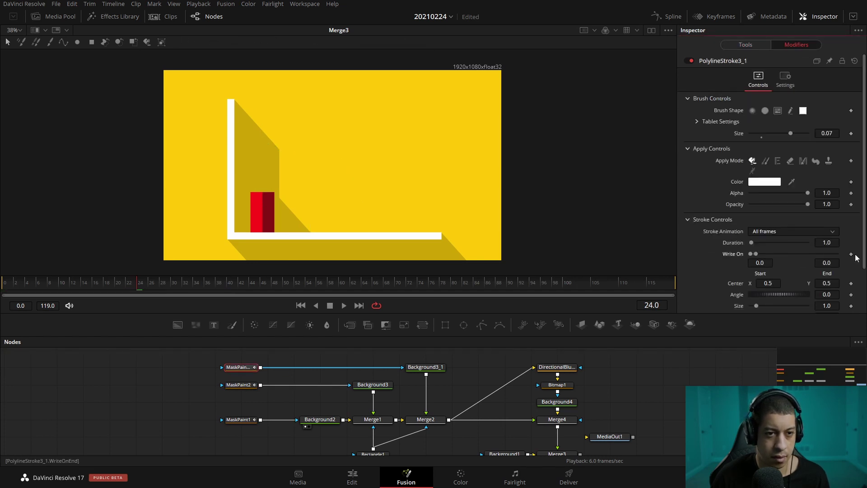
Step: Advance 20 frames to frame 44, bring the cyan bar's Write On end to full length, and save the project
{"action": "left_click", "coordinate": [664, 305]}
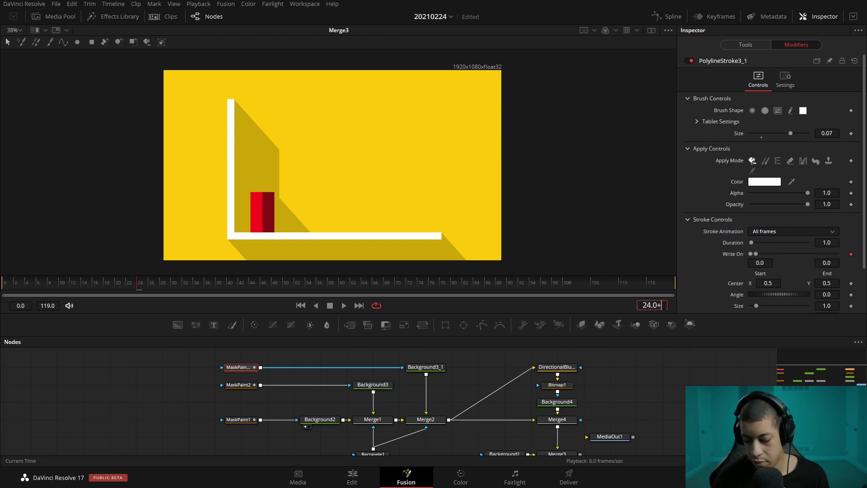
{"action": "type", "text": "+20"}
{"action": "key", "text": "Return"}
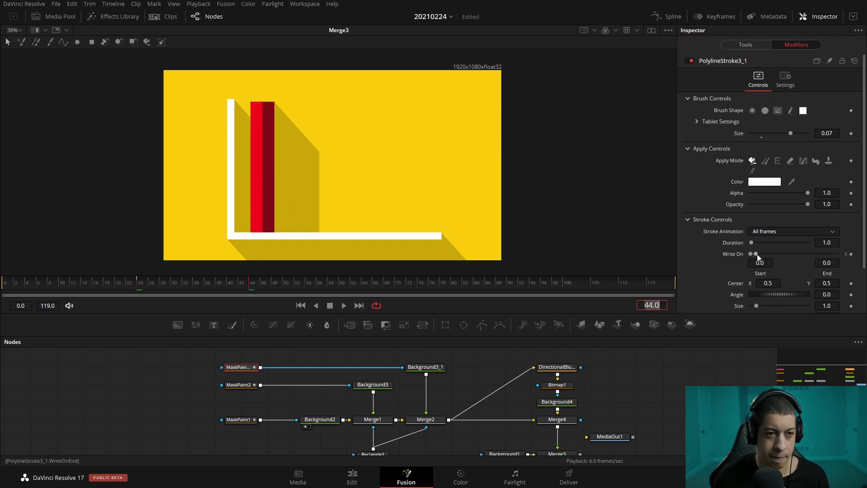
{"action": "left_click_drag", "start_coordinate": [757, 254], "coordinate": [825, 274]}
{"action": "left_click", "coordinate": [662, 398]}
{"action": "key", "text": "ctrl+s"}
Step: Show the Write On curves of MaskPaint2 and MaskPaint2_1 together in an enlarged Spline editor, fitted to view
{"action": "left_click_drag", "start_coordinate": [194, 364], "coordinate": [251, 390]}
{"action": "left_click", "coordinate": [667, 16]}
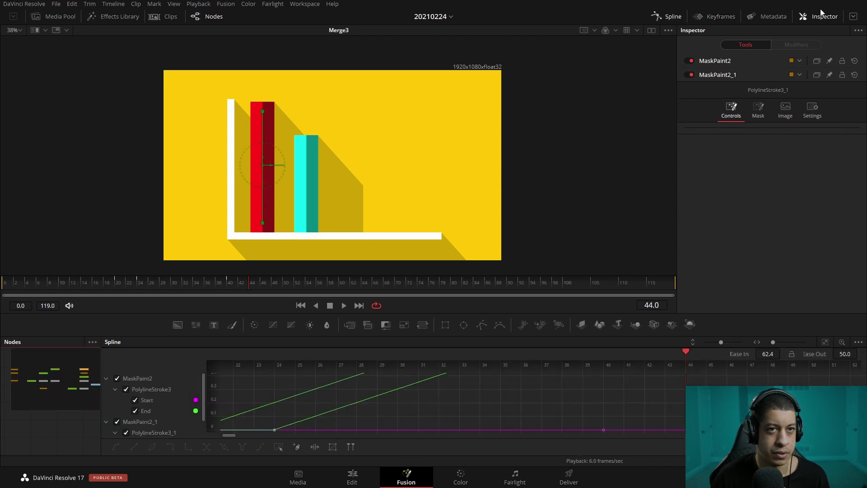
{"action": "left_click", "coordinate": [853, 16]}
{"action": "left_click", "coordinate": [669, 342]}
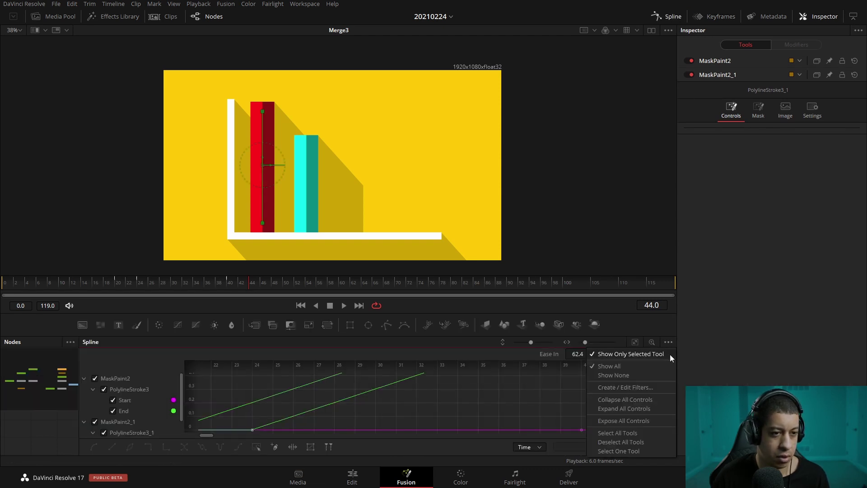
{"action": "left_click", "coordinate": [860, 16]}
{"action": "left_click_drag", "start_coordinate": [626, 313], "coordinate": [626, 238]}
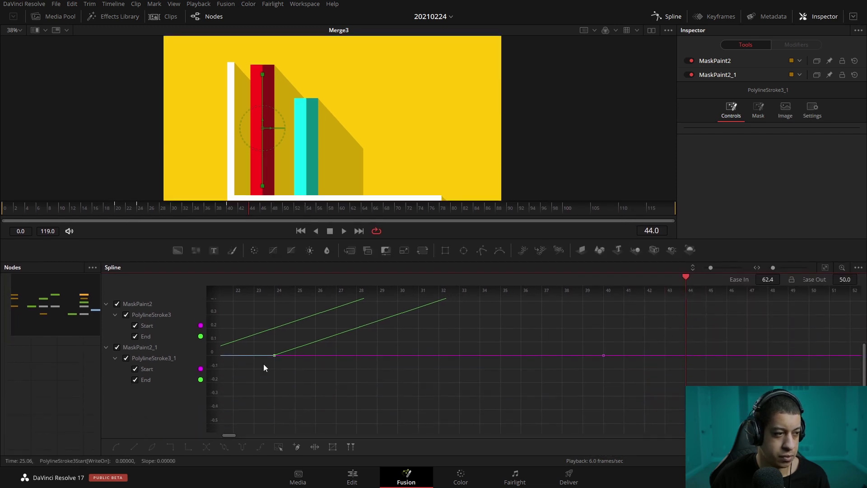
{"action": "left_click", "coordinate": [858, 267]}
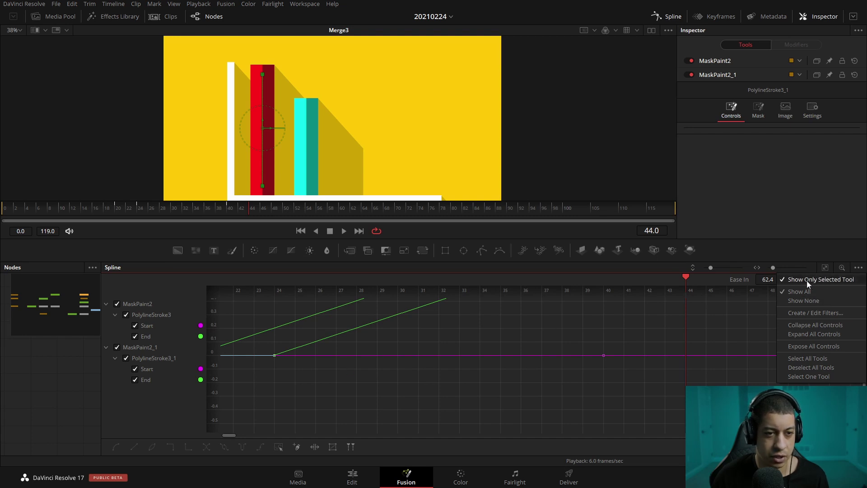
{"action": "left_click", "coordinate": [790, 252]}
{"action": "left_click", "coordinate": [826, 267]}
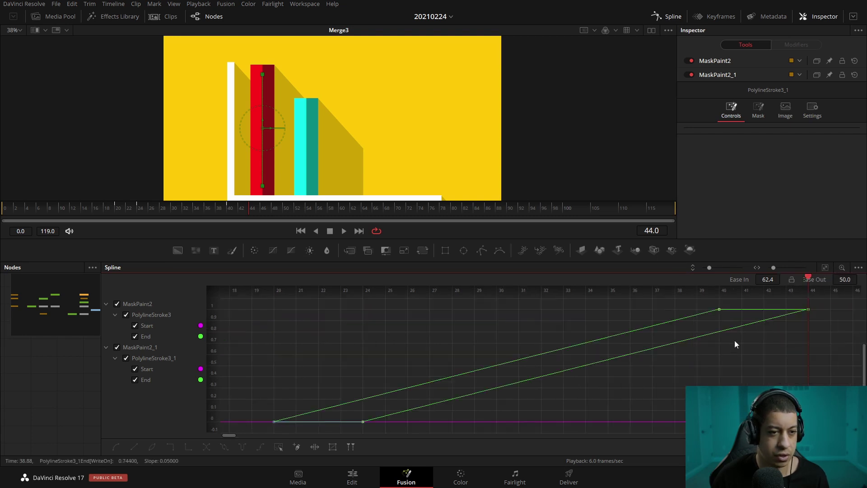
Step: Smooth the ending Write On keyframes of both bars and set their Ease In to 41.1
{"action": "left_click_drag", "start_coordinate": [810, 318], "coordinate": [695, 304]}
{"action": "key", "text": "shift+s"}
{"action": "left_click_drag", "start_coordinate": [768, 279], "coordinate": [772, 279]}
{"action": "left_click", "coordinate": [76, 381]}
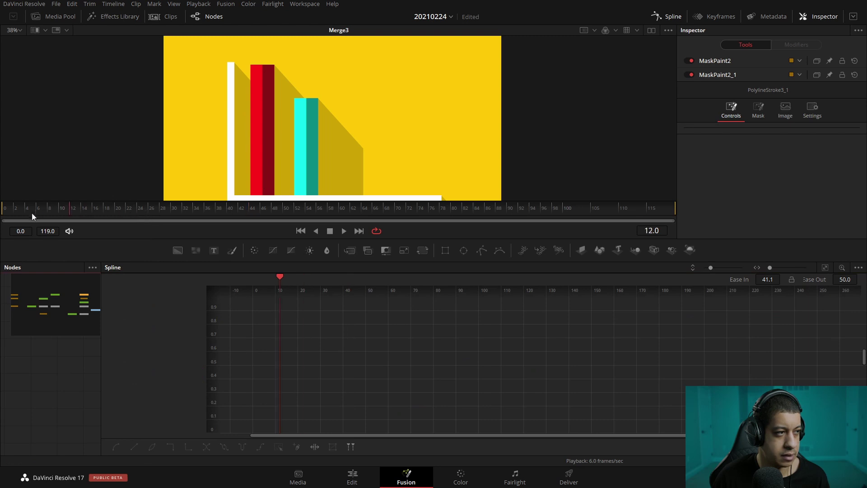
Step: Close the Spline editor and play the animation from the start to check how the bars ease into place
{"action": "left_click", "coordinate": [3, 210]}
{"action": "left_click", "coordinate": [664, 17]}
{"action": "key", "text": "space"}
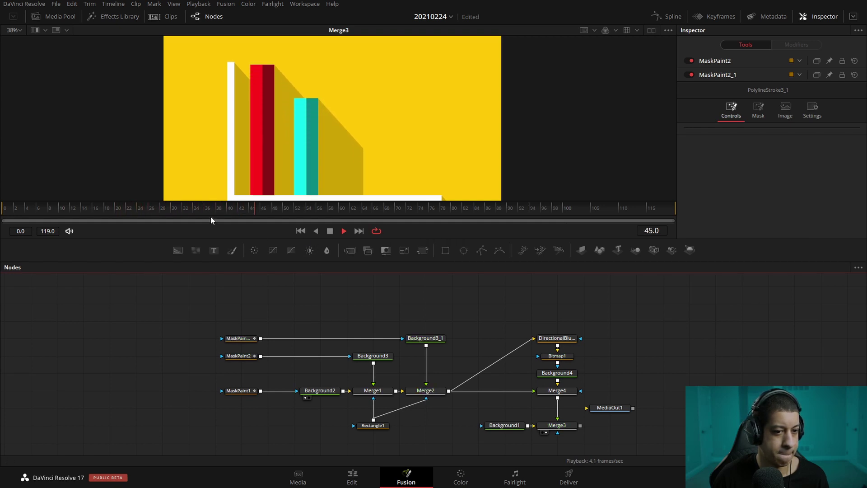
{"action": "key", "text": "space"}
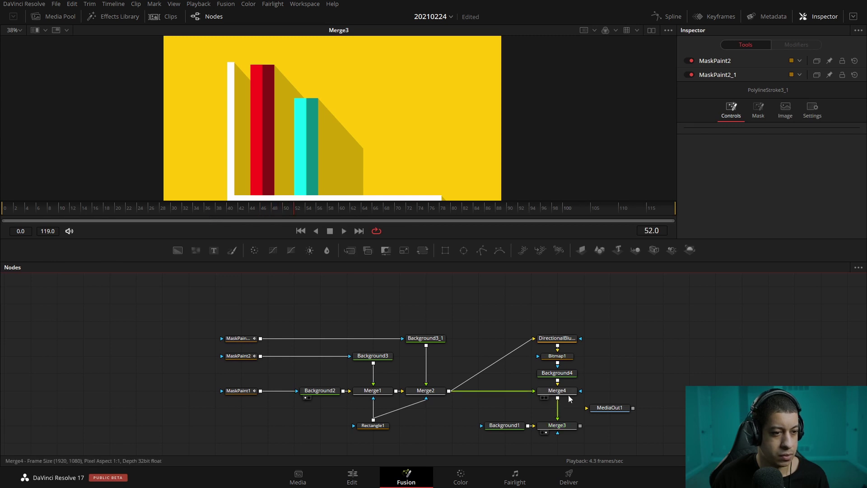
{"action": "left_click", "coordinate": [557, 425]}
{"action": "left_click_drag", "start_coordinate": [178, 204], "coordinate": [5, 208]}
{"action": "key", "text": "space"}
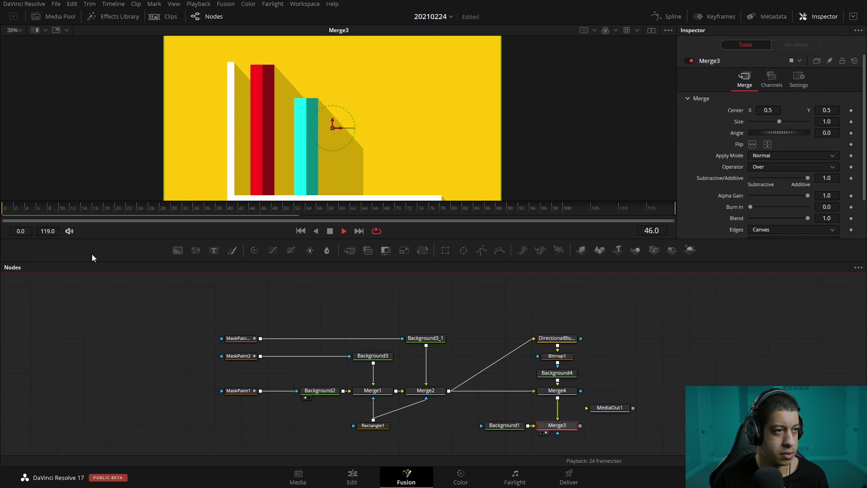
Step: Replay the animation from near its beginning and save the project
{"action": "left_click", "coordinate": [40, 211]}
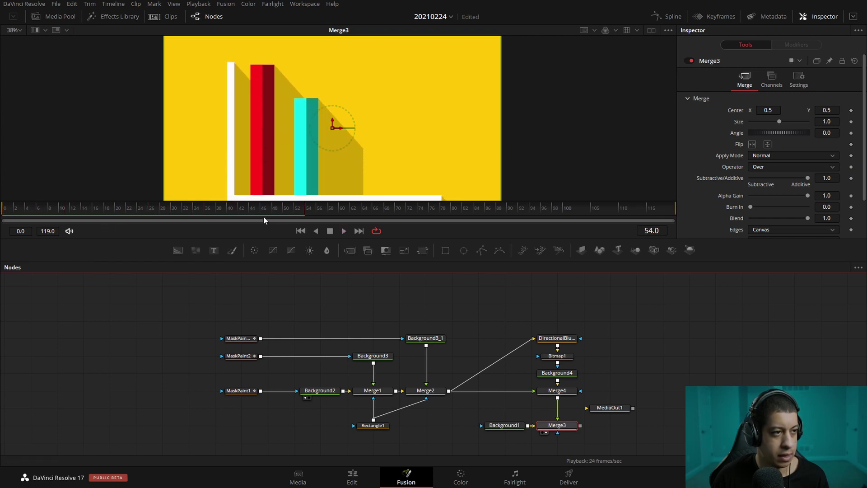
{"action": "left_click_drag", "start_coordinate": [198, 212], "coordinate": [39, 216]}
{"action": "key", "text": "space"}
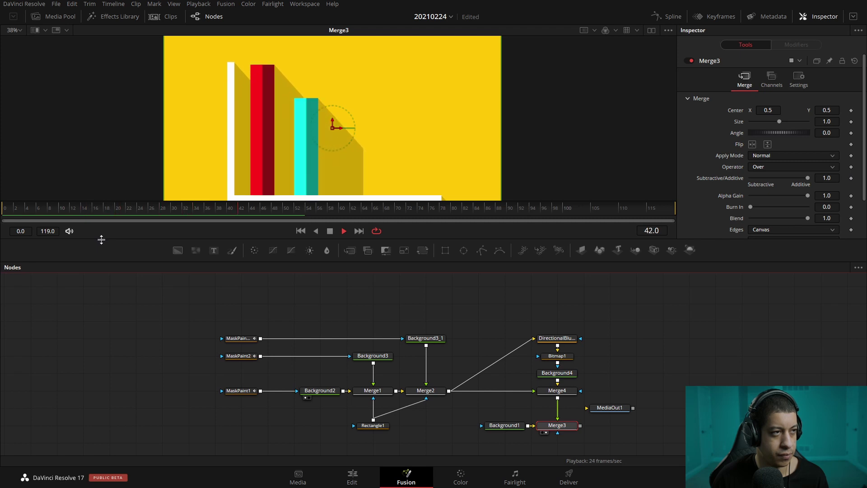
{"action": "left_click", "coordinate": [418, 313]}
{"action": "key", "text": "ctrl+s"}
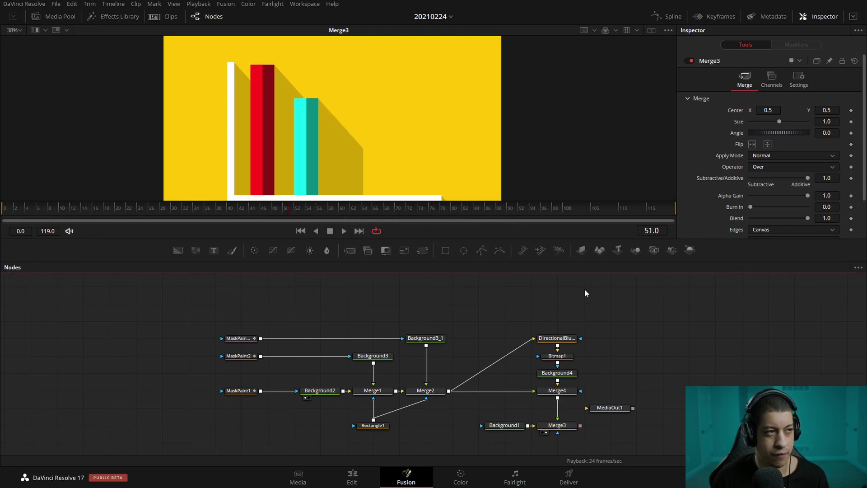
Step: Switch to the browser to examine the reference bar graph image, and return to DaVinci Resolve
{"action": "key", "text": "alt+Tab"}
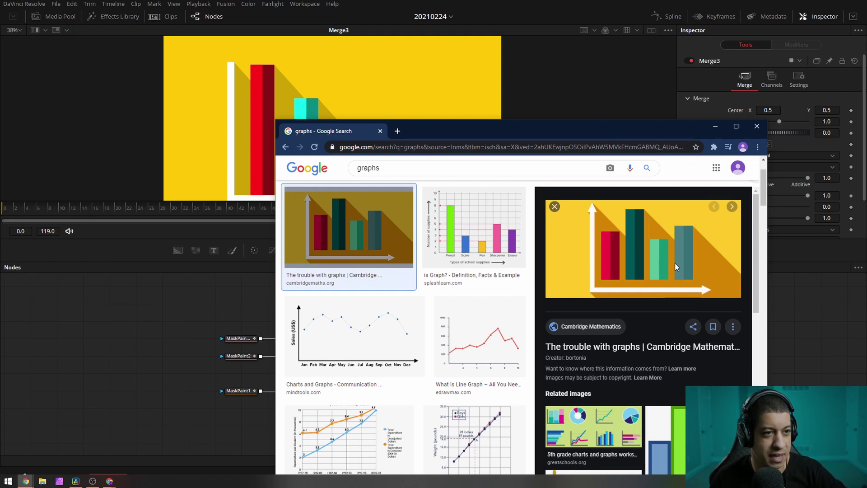
{"action": "key", "text": "alt+Tab"}
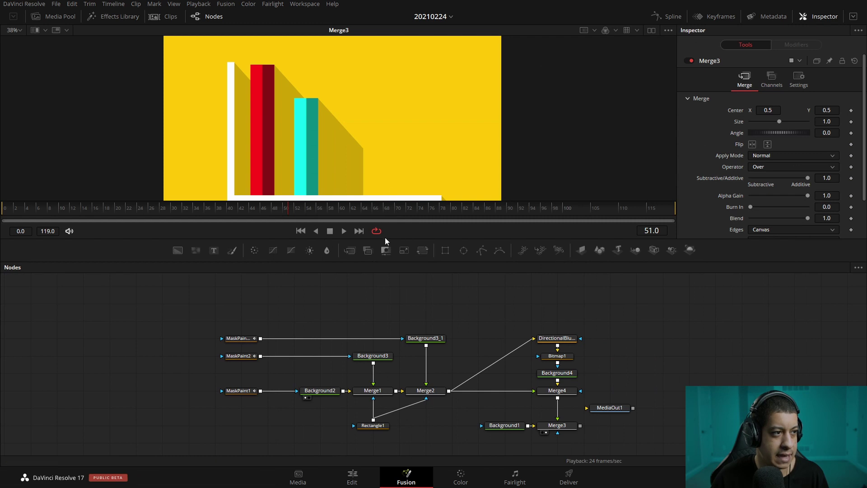
Step: Spread out the node graph by moving MediaOut1 away from Merge3 and the axis and bar nodes away from the shadow nodes
{"action": "left_click_drag", "start_coordinate": [609, 407], "coordinate": [677, 407]}
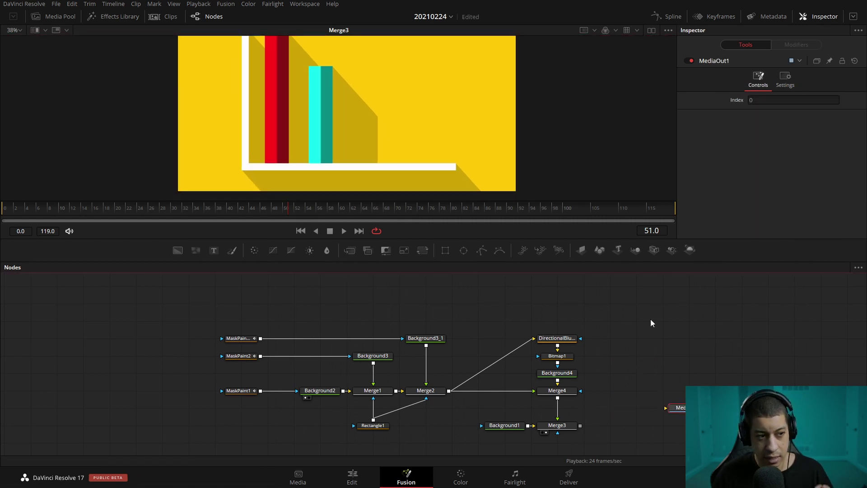
{"action": "left_click_drag", "start_coordinate": [179, 320], "coordinate": [340, 394]}
{"action": "left_click", "coordinate": [338, 392]}
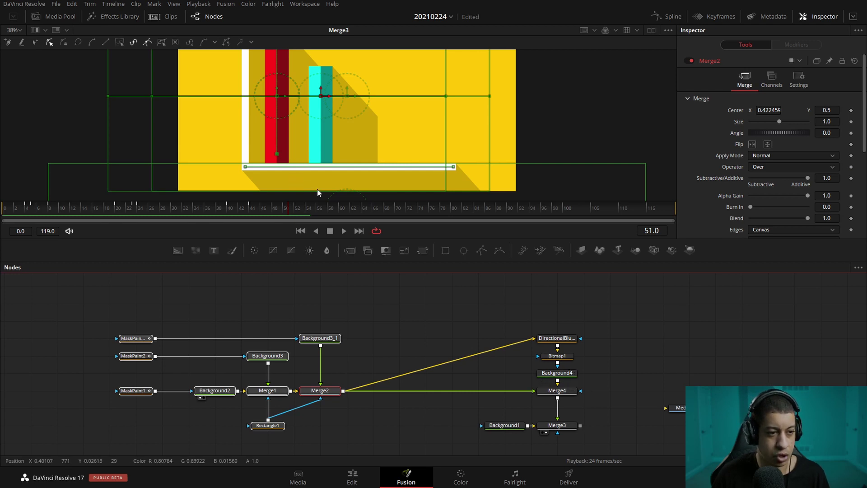
{"action": "left_click", "coordinate": [382, 310]}
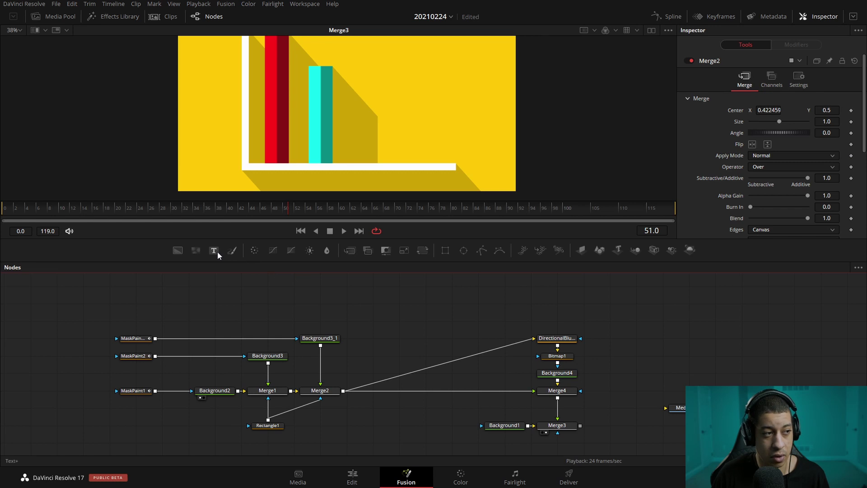
Step: Add a Text+ node and merge it over the output of Merge2, ahead of the shadow nodes
{"action": "left_click", "coordinate": [373, 321]}
{"action": "left_click_drag", "start_coordinate": [343, 391], "coordinate": [374, 331]}
{"action": "left_click", "coordinate": [372, 321]}
Step: Set the text to "JAYARETV" in Meltland Bold and move it into the empty area beside the cyan bar
{"action": "left_click", "coordinate": [730, 184]}
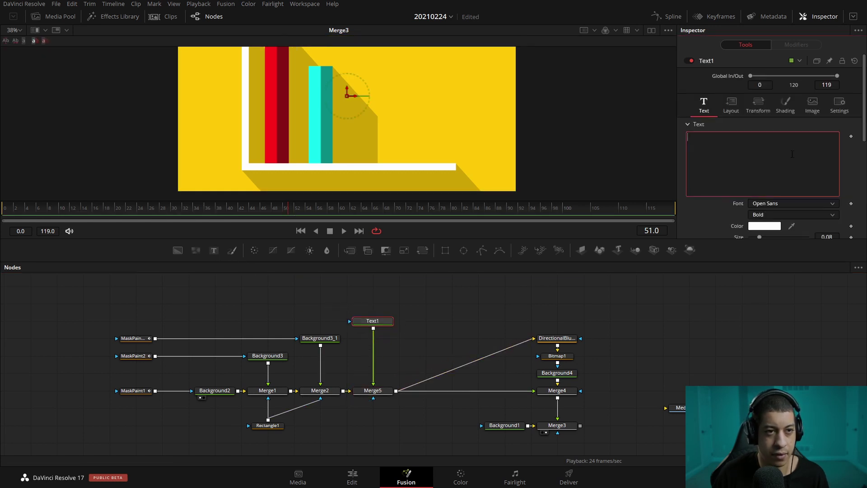
{"action": "type", "text": "JAYARETV"}
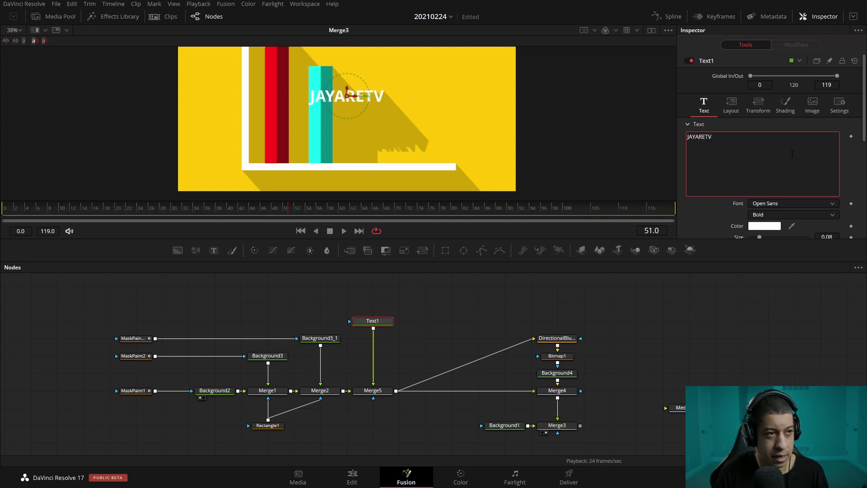
{"action": "left_click_drag", "start_coordinate": [347, 96], "coordinate": [412, 96]}
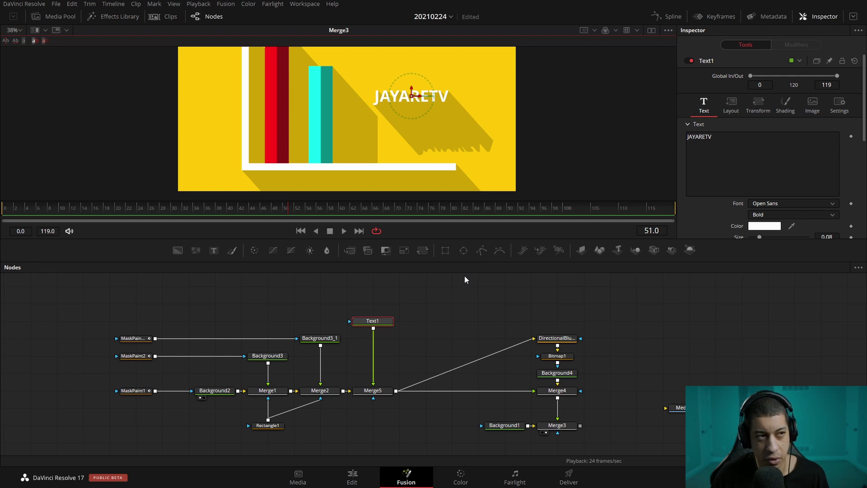
{"action": "left_click", "coordinate": [792, 203]}
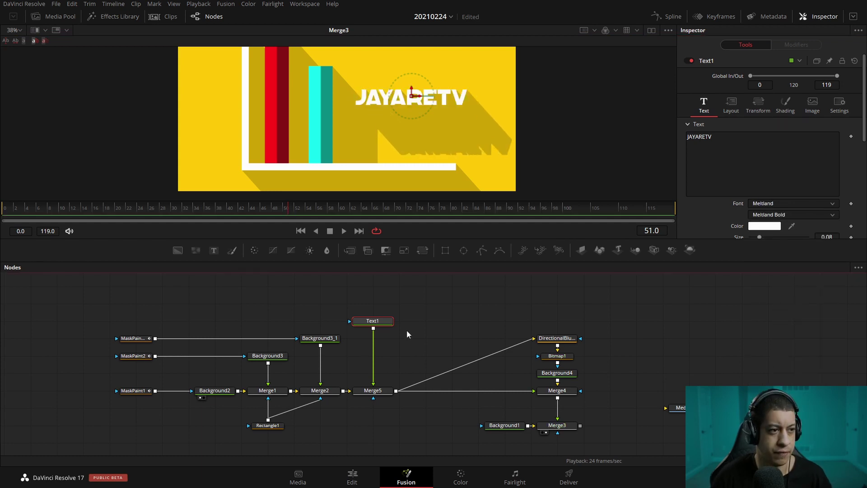
Step: Detach Text1 from Merge5 and merge it between Merge4 and Merge3 so it casts no shadow, tidying the node positions
{"action": "left_click", "coordinate": [374, 381]}
{"action": "left_click_drag", "start_coordinate": [389, 323], "coordinate": [562, 398]}
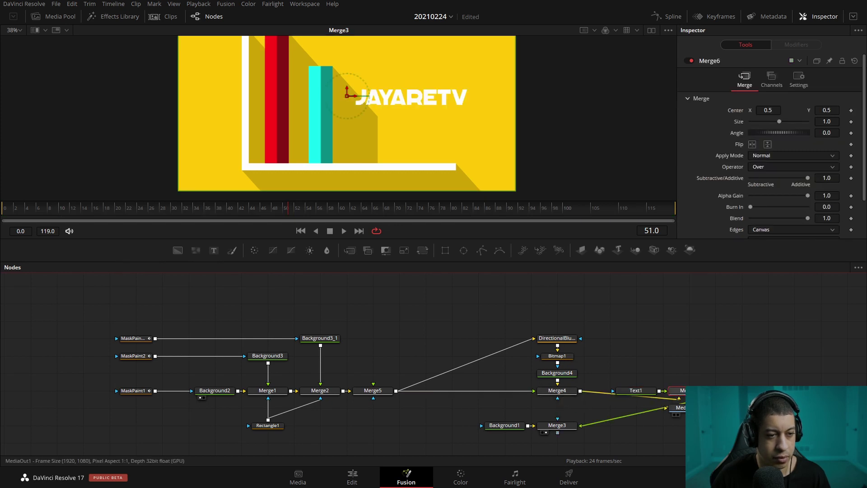
{"action": "left_click", "coordinate": [741, 391]}
{"action": "left_click_drag", "start_coordinate": [643, 394], "coordinate": [697, 359]}
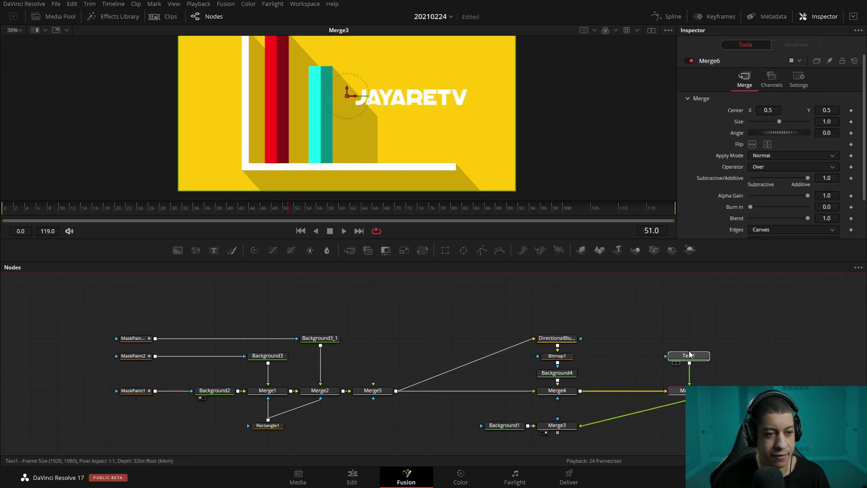
{"action": "left_click_drag", "start_coordinate": [551, 432], "coordinate": [680, 432]}
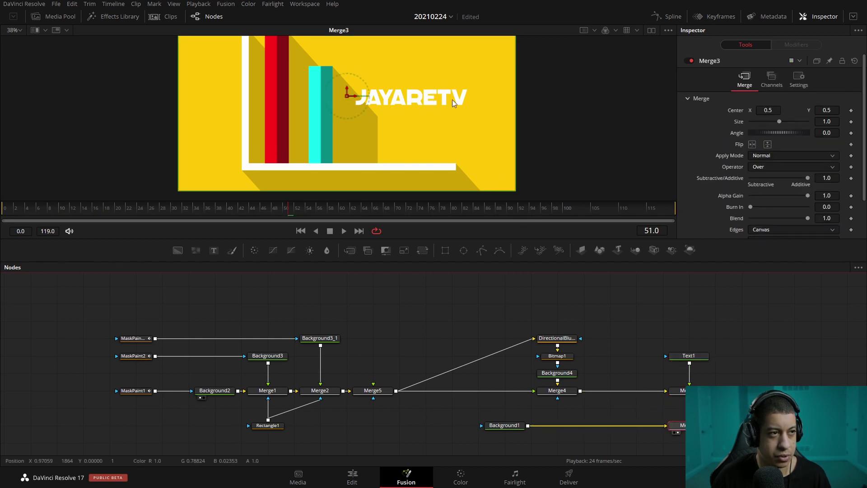
Step: Shrink the JAYARETV text to size 0.0315, tilt it diagonally and place it below the corner where the axes meet
{"action": "left_click", "coordinate": [700, 356], "text": "ctrl"}
{"action": "left_click", "coordinate": [409, 97]}
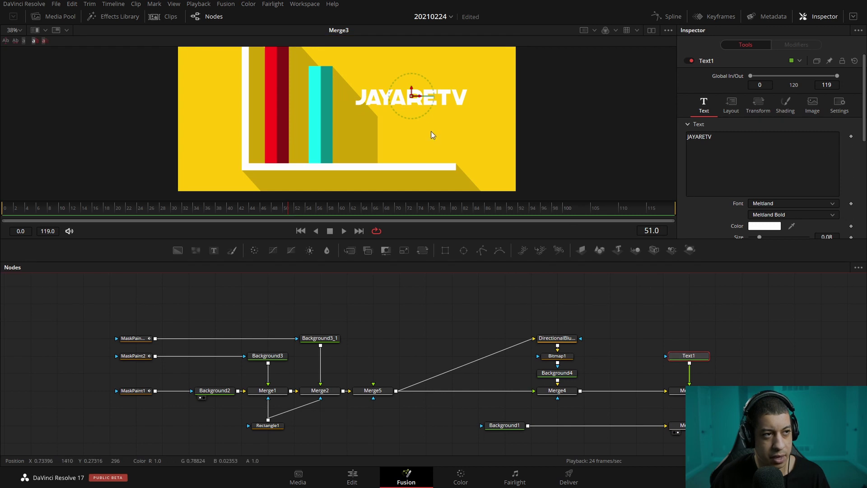
{"action": "left_click_drag", "start_coordinate": [400, 99], "coordinate": [195, 130]}
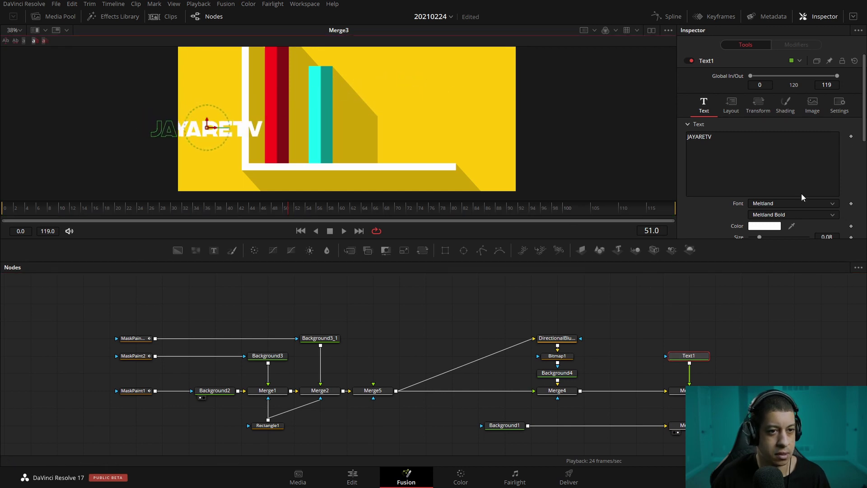
{"action": "left_click", "coordinate": [853, 16]}
{"action": "left_click_drag", "start_coordinate": [759, 240], "coordinate": [754, 238]}
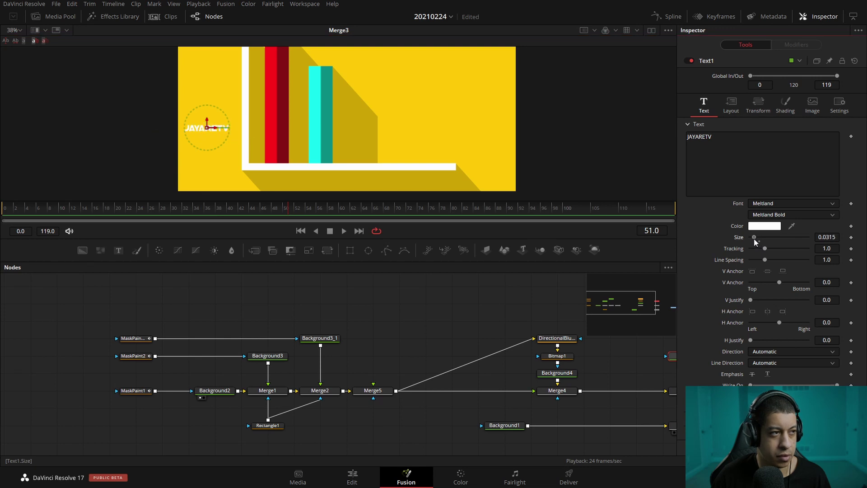
{"action": "left_click_drag", "start_coordinate": [229, 131], "coordinate": [213, 164]}
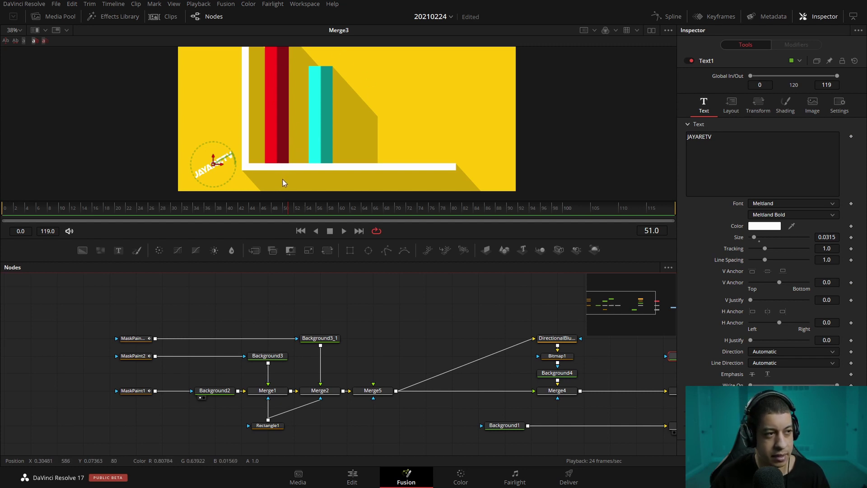
{"action": "left_click_drag", "start_coordinate": [209, 168], "coordinate": [255, 185]}
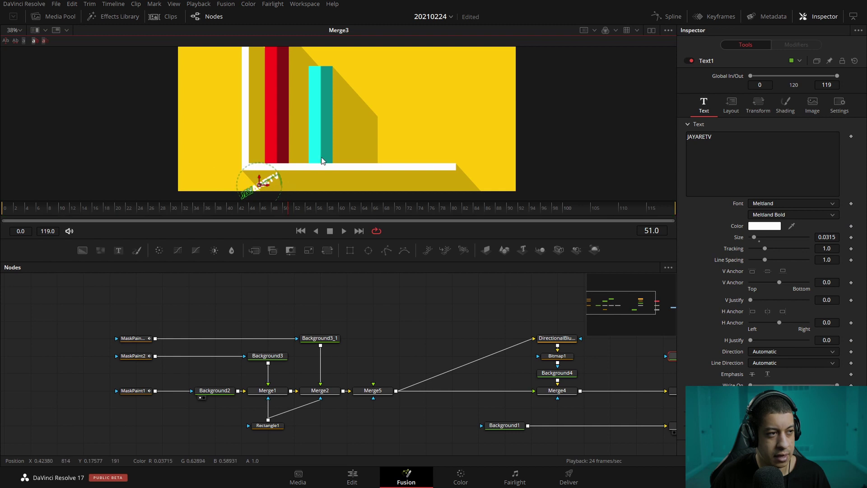
Step: Delete the Text1 and Merge6 nodes from the composition
{"action": "left_click_drag", "start_coordinate": [410, 262], "coordinate": [410, 316]}
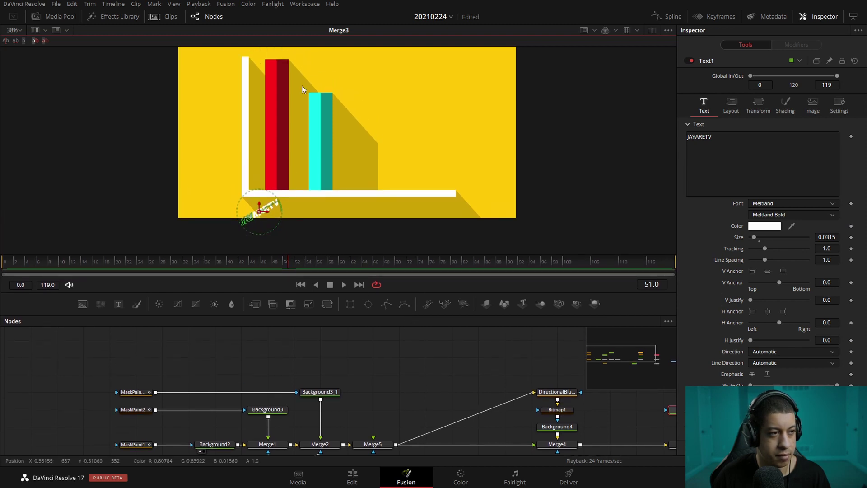
{"action": "left_click_drag", "start_coordinate": [285, 104], "coordinate": [331, 112]}
{"action": "left_click_drag", "start_coordinate": [469, 393], "coordinate": [225, 363]}
{"action": "scroll", "coordinate": [488, 389], "scroll_direction": "right", "scroll_amount": 2}
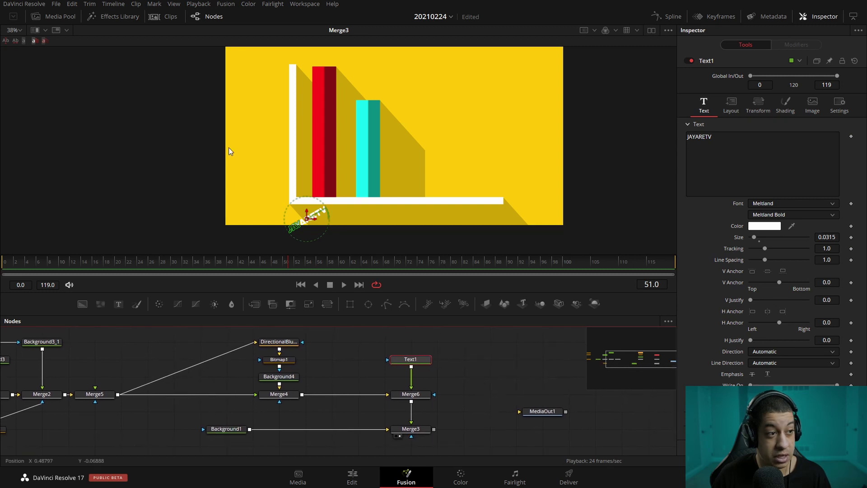
{"action": "scroll", "coordinate": [490, 402], "scroll_direction": "right", "scroll_amount": 1}
{"action": "scroll", "coordinate": [490, 402], "scroll_direction": "right", "scroll_amount": 1}
{"action": "left_click_drag", "start_coordinate": [435, 342], "coordinate": [372, 397]}
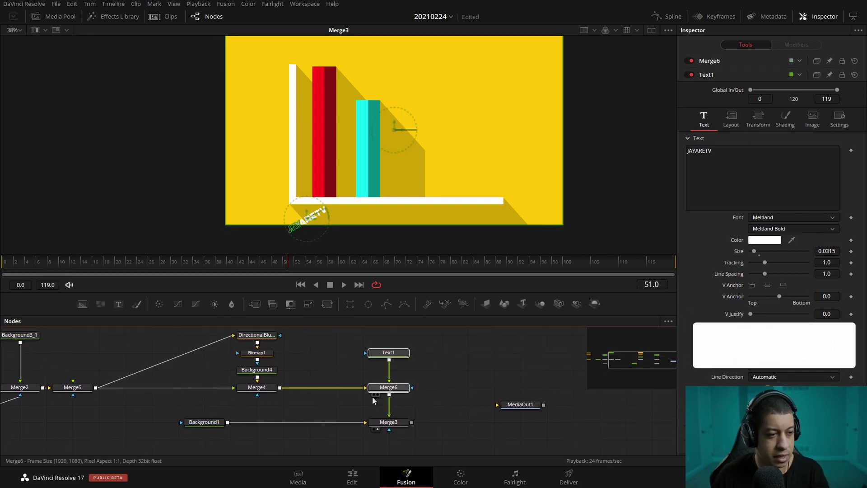
{"action": "key", "text": "Delete"}
Step: Connect the output of Merge3 to MediaOut1 and align MediaOut1 with Merge3
{"action": "left_click_drag", "start_coordinate": [412, 422], "coordinate": [519, 406]}
{"action": "left_click_drag", "start_coordinate": [520, 405], "coordinate": [519, 422]}
{"action": "left_click", "coordinate": [492, 445]}
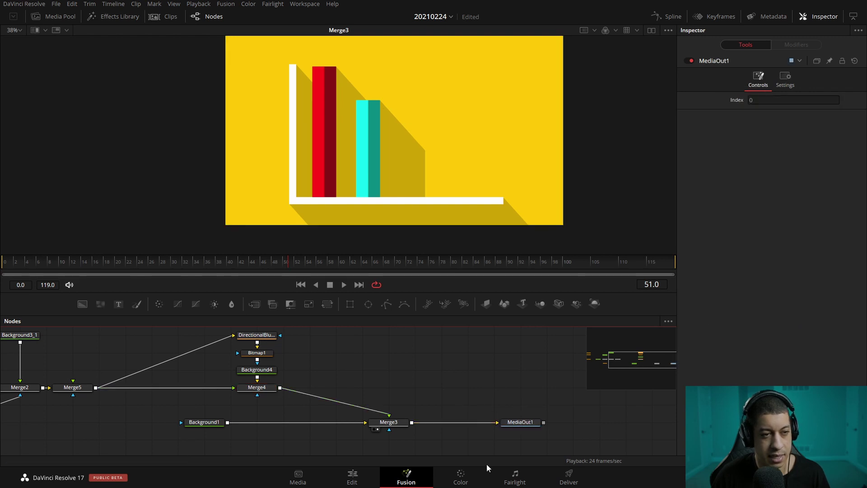
Step: Switch to the Edit page and play the Fusion composition clip from the start of the timeline
{"action": "left_click", "coordinate": [370, 473]}
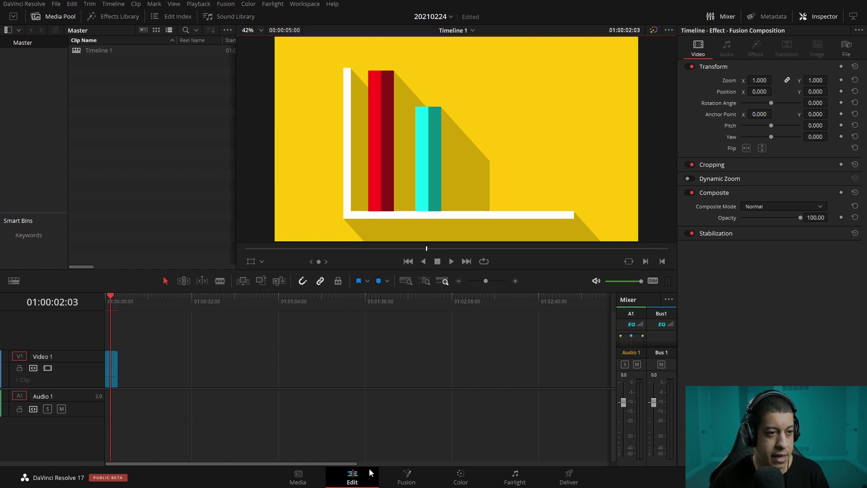
{"action": "key", "text": "ctrl+equal"}
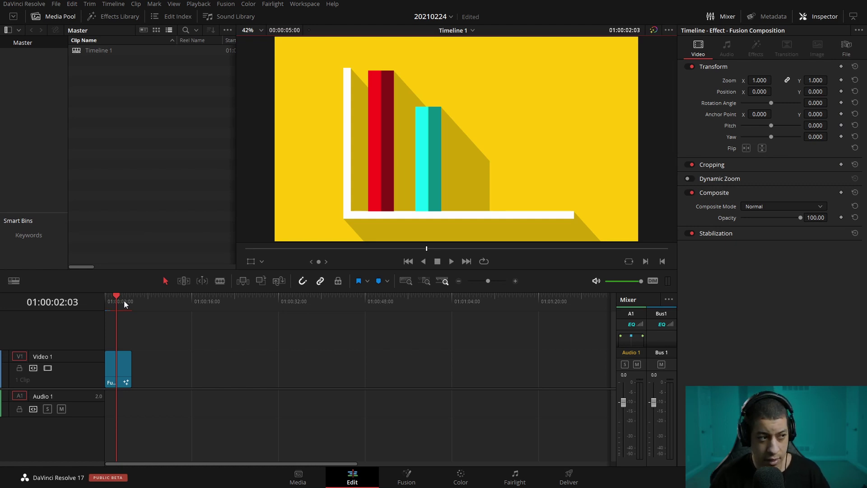
{"action": "left_click", "coordinate": [121, 368]}
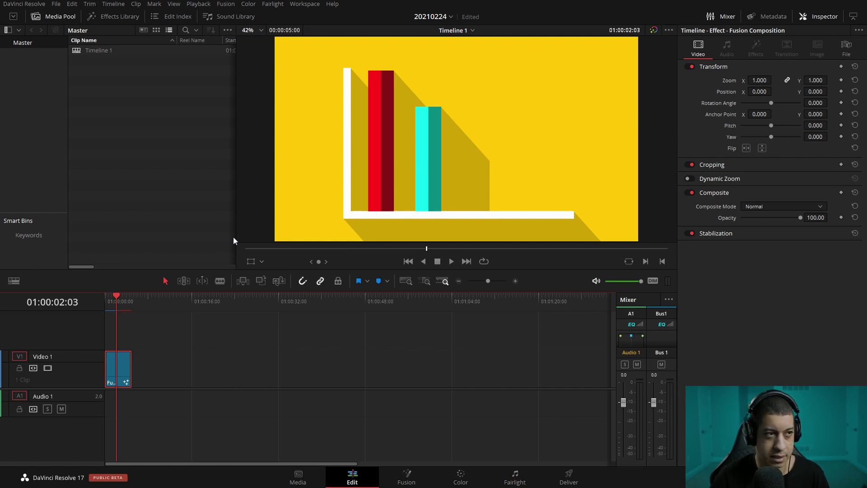
{"action": "left_click_drag", "start_coordinate": [118, 303], "coordinate": [82, 305]}
{"action": "key", "text": "space"}
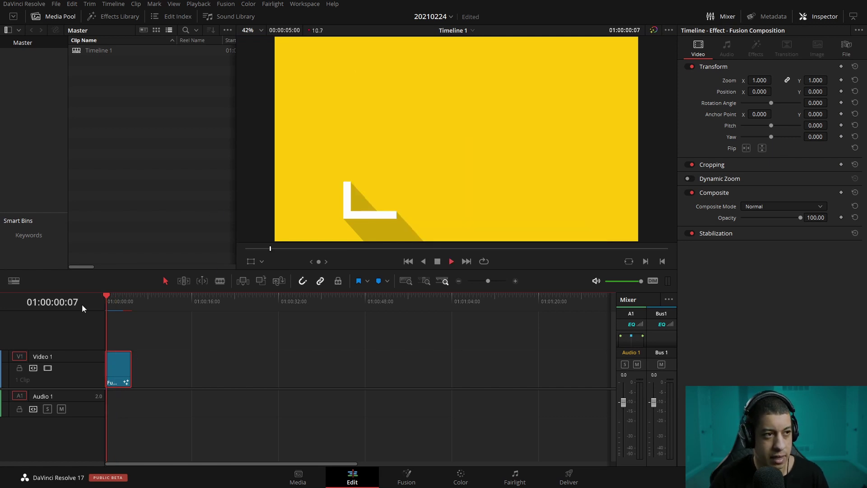
{"action": "key", "text": "space"}
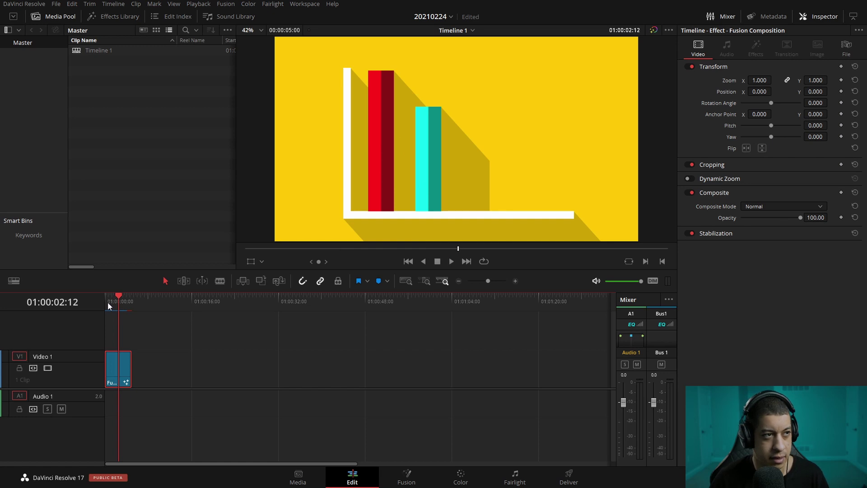